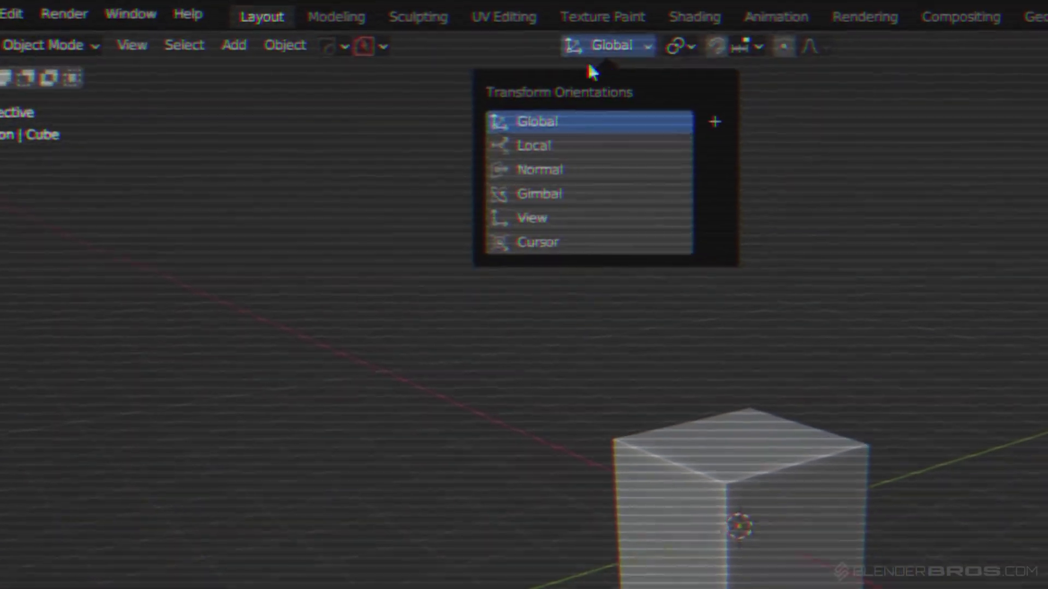
Create a new material for the cube and adjust its base color.
mouse_move(755, 54)
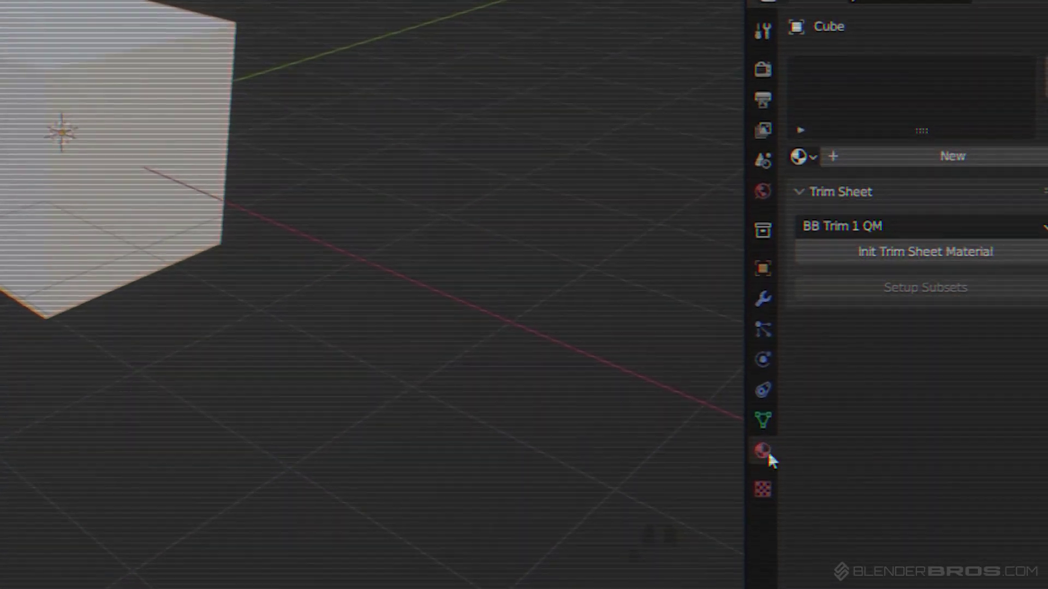
click(894, 156)
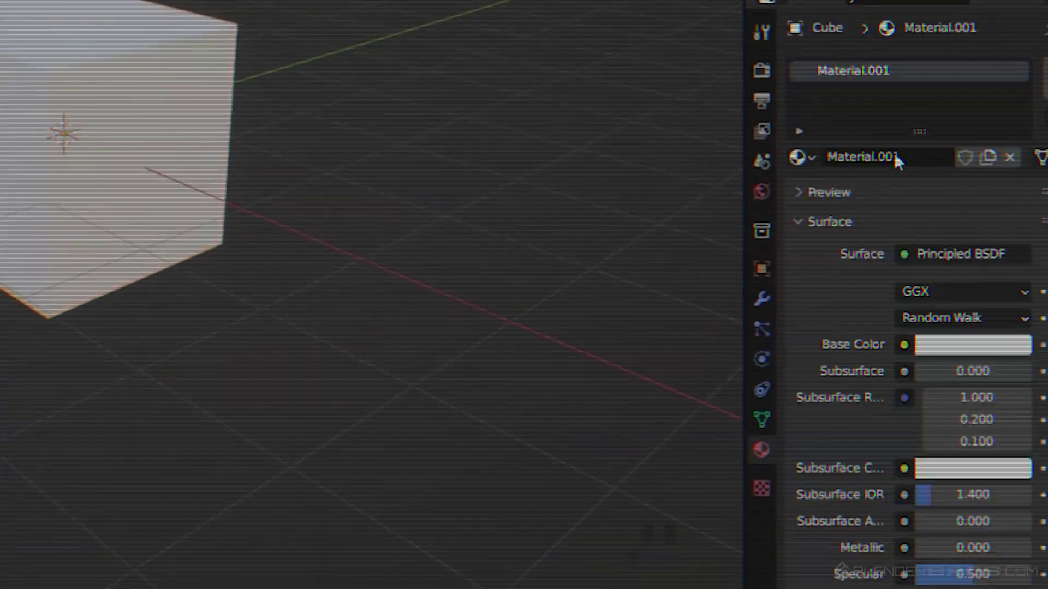
click(971, 345)
drag(922, 288, 857, 288)
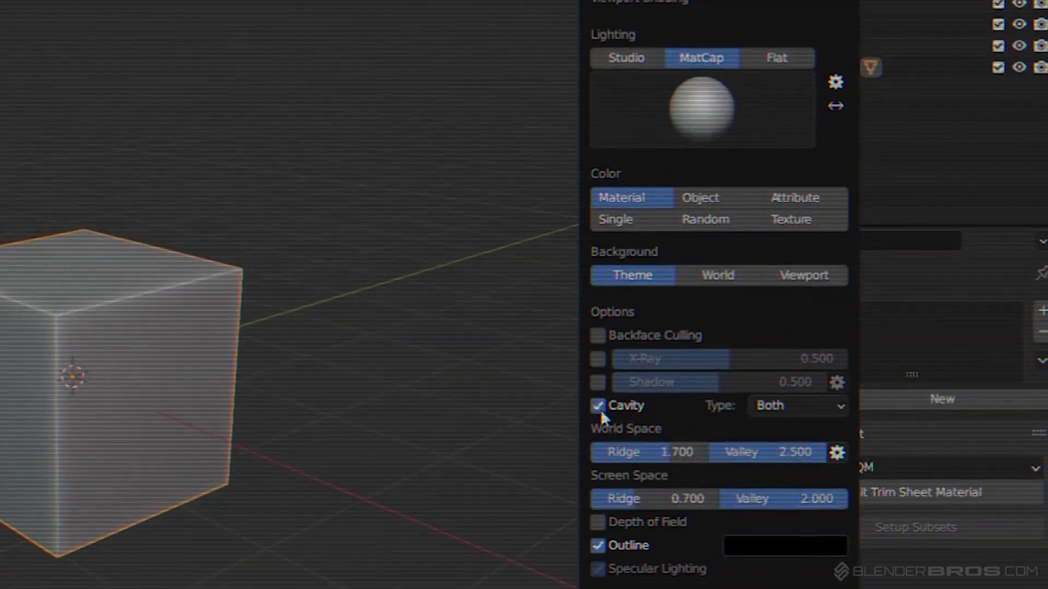
Set the cavity type in the viewport shading options to Both.
click(790, 405)
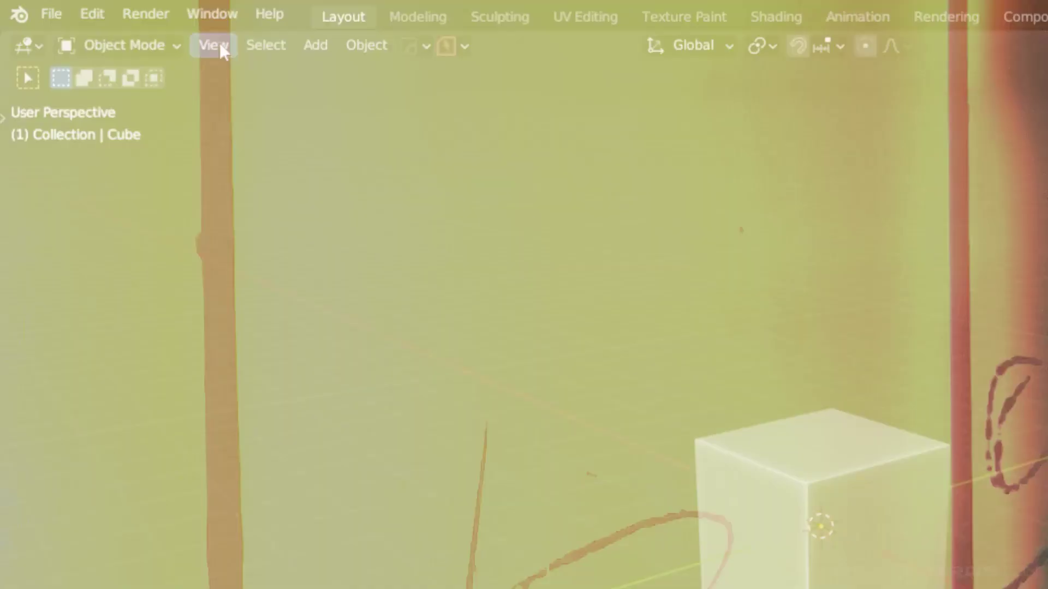
click(253, 44)
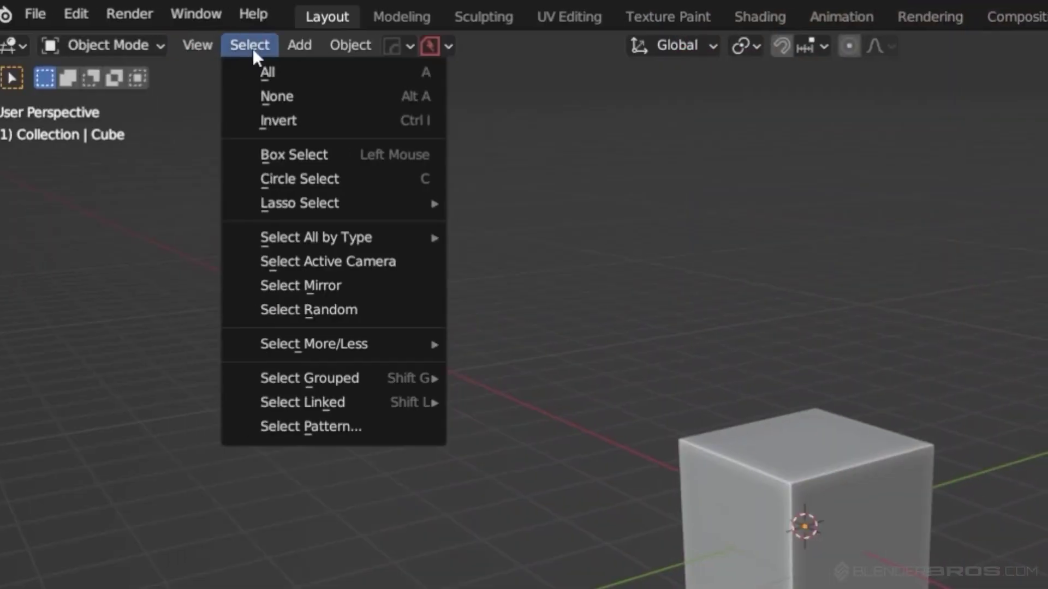
mouse_move(329, 43)
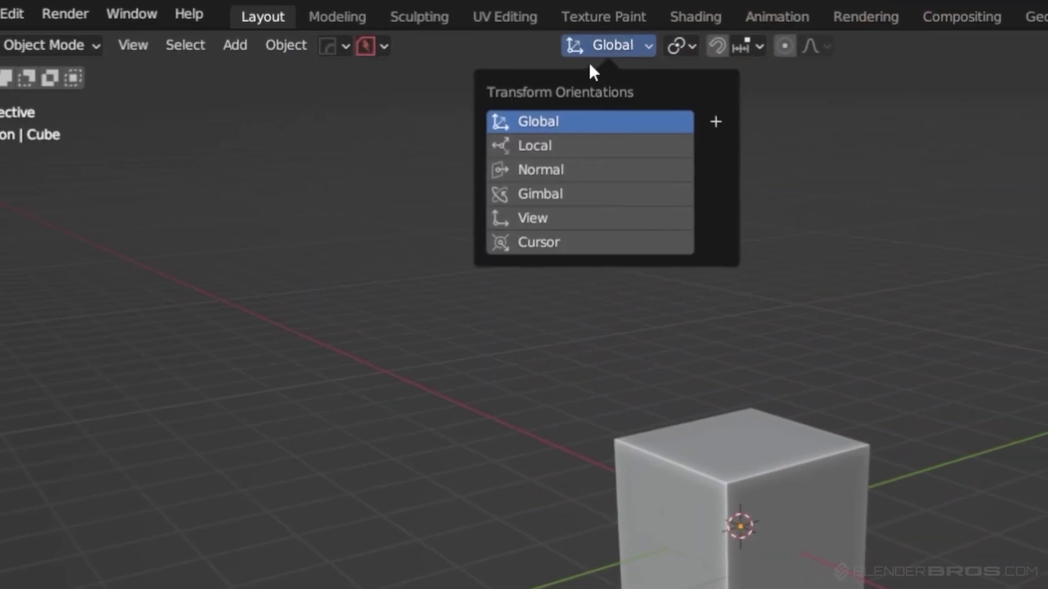
mouse_move(772, 50)
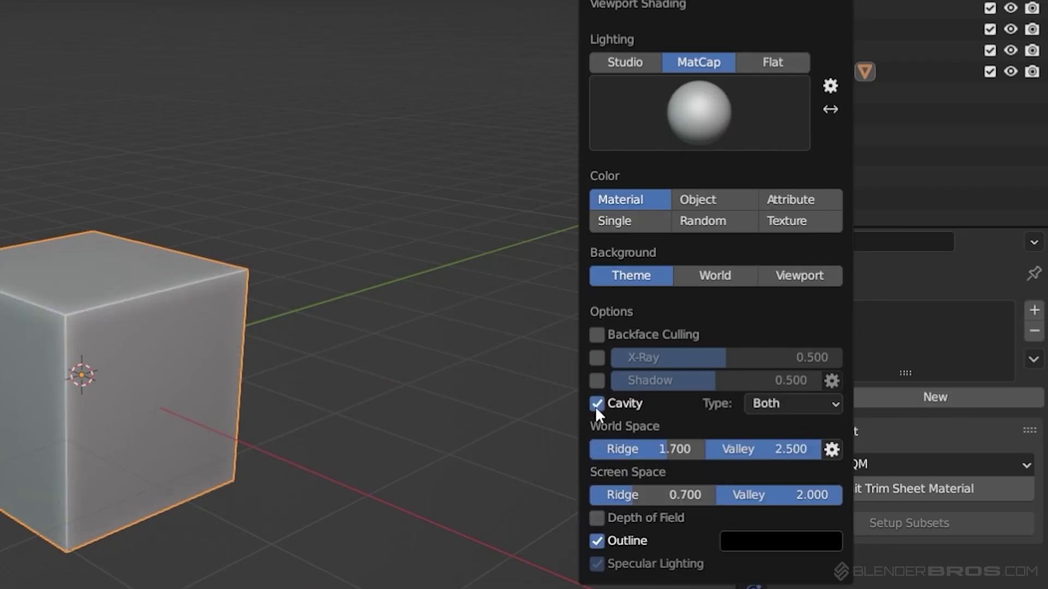
click(787, 404)
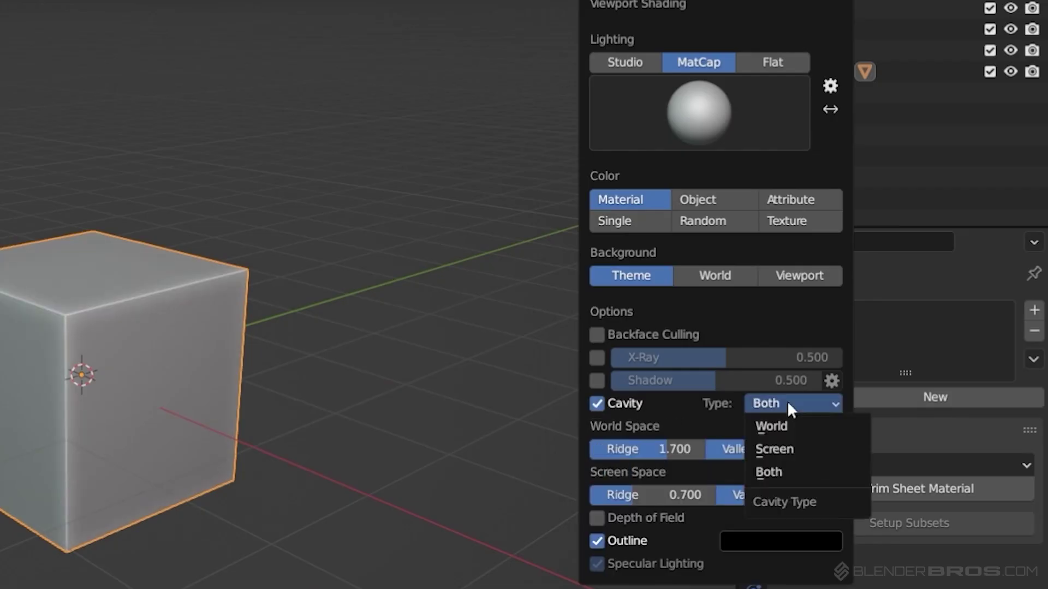
click(794, 472)
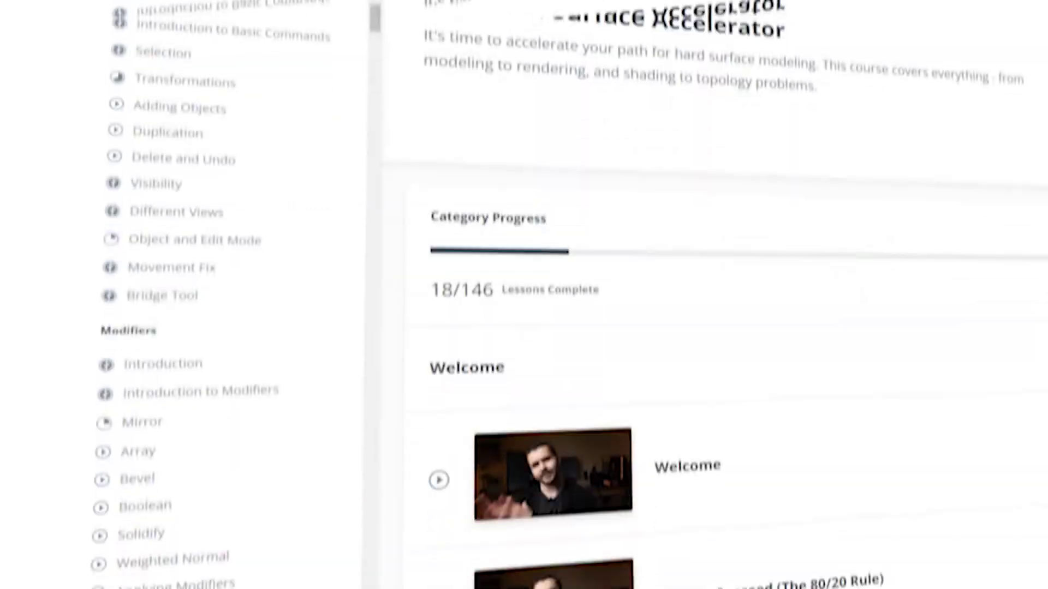
scroll(218, 294, down, 15)
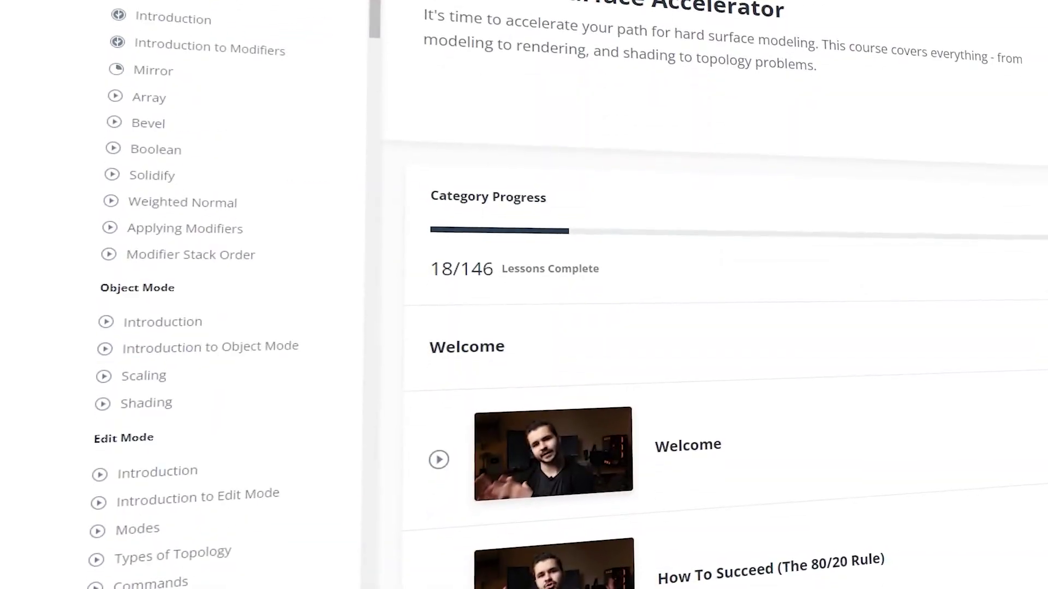
scroll(180, 294, down, 5)
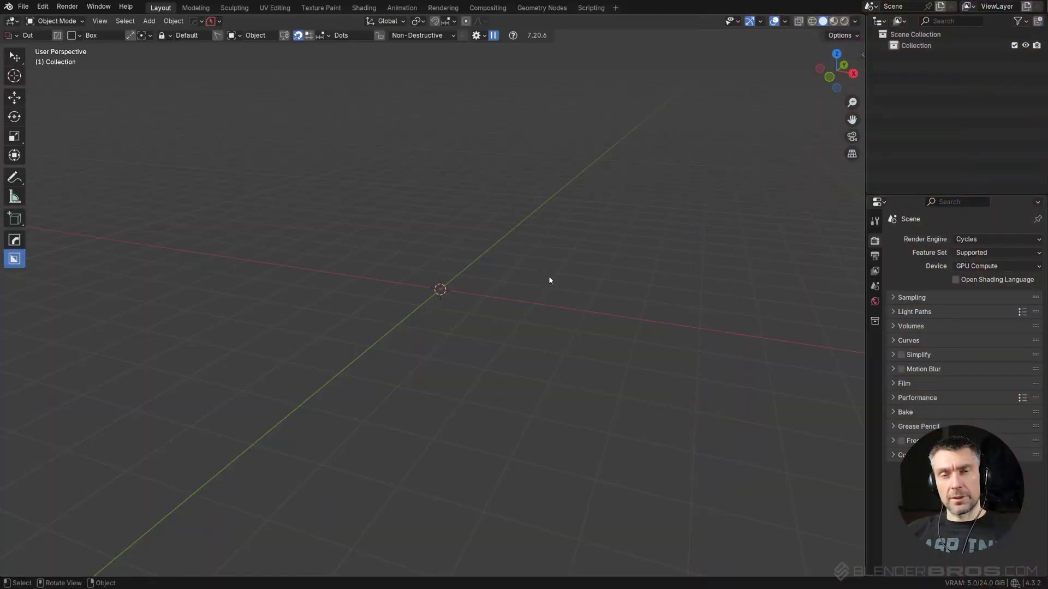
Add a cube mesh at the center of the empty scene.
middle_drag(555, 279, 538, 276)
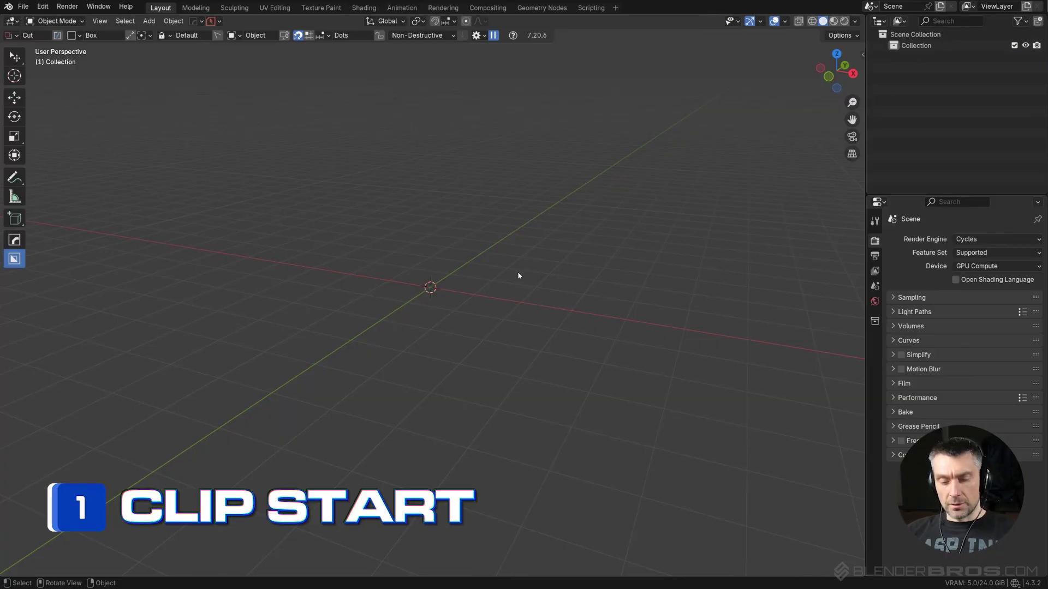
key(shift+a)
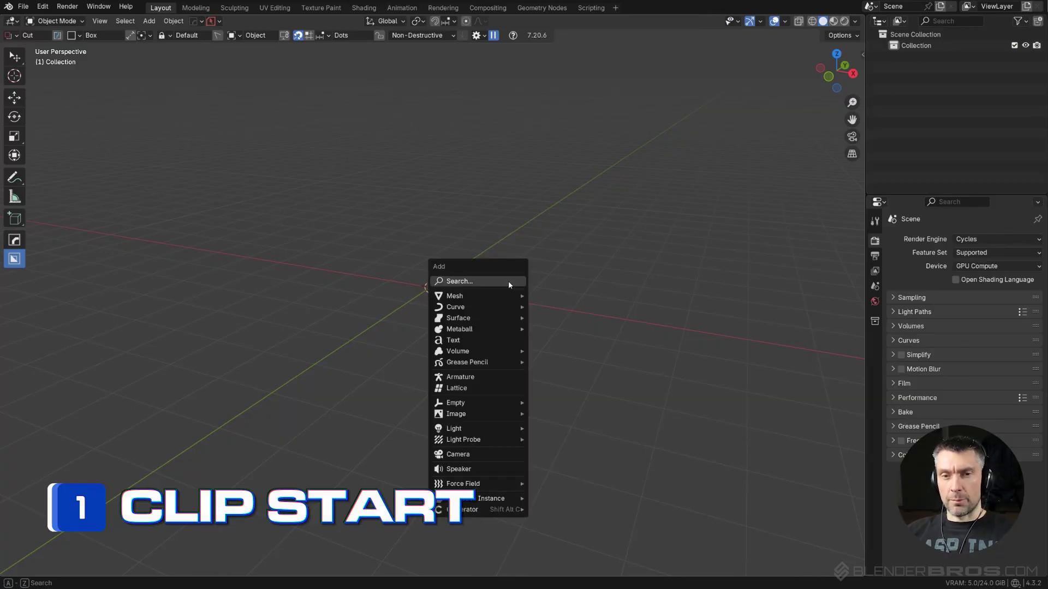
mouse_move(508, 297)
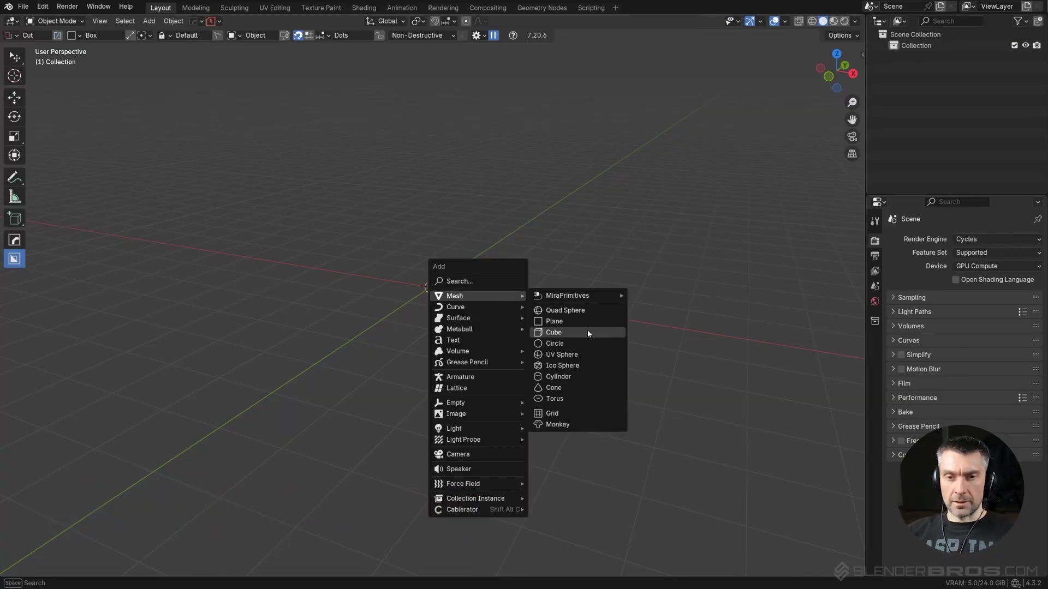
click(561, 332)
scroll(503, 313, up, 6)
middle_drag(521, 290, 617, 325)
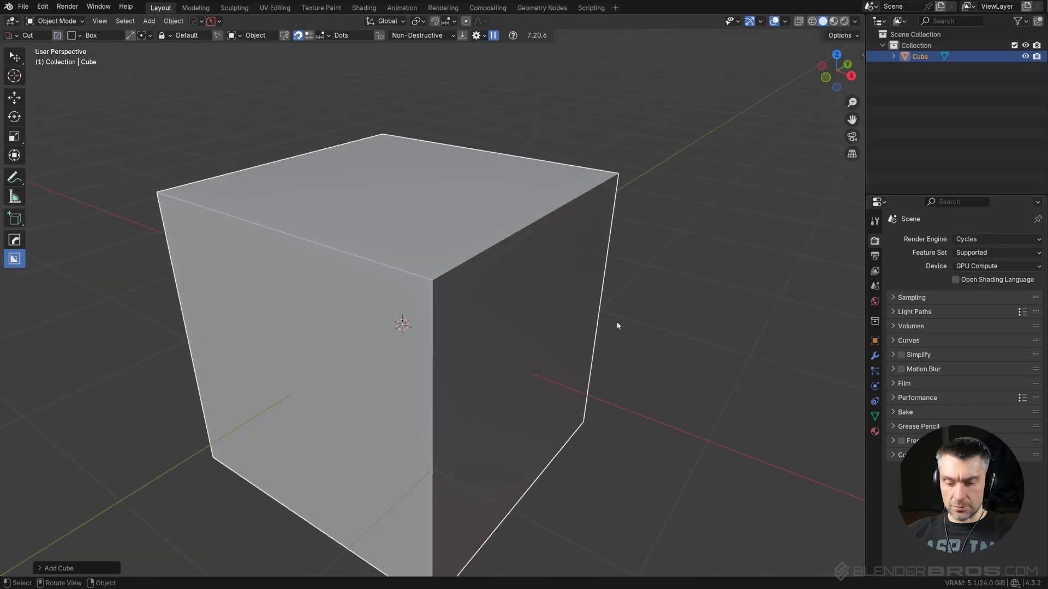
Show the viewport's clipping settings and examine the cube's near corner for clipping at close range.
key(n)
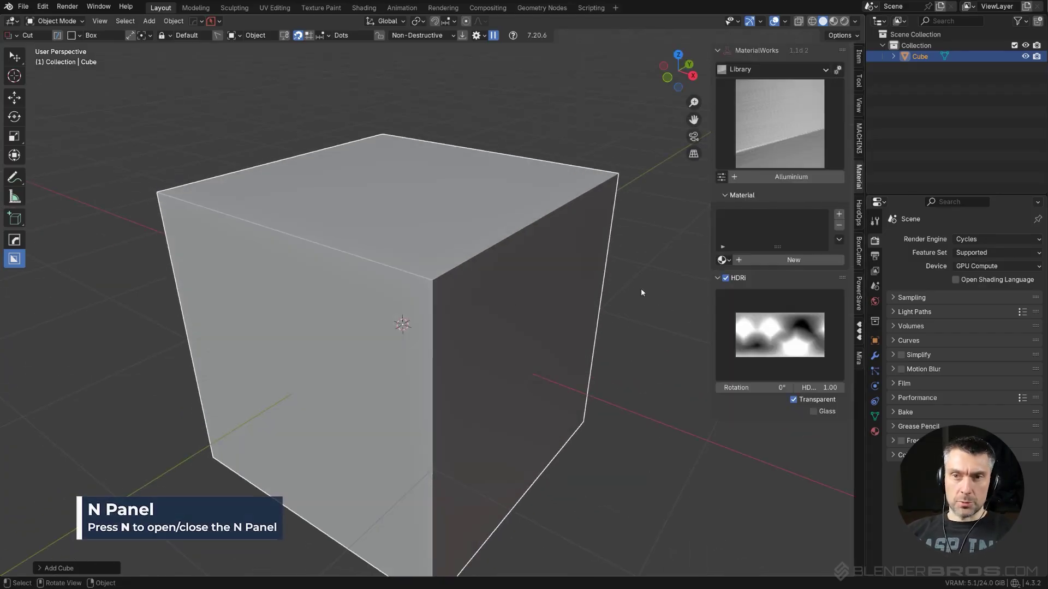
click(859, 106)
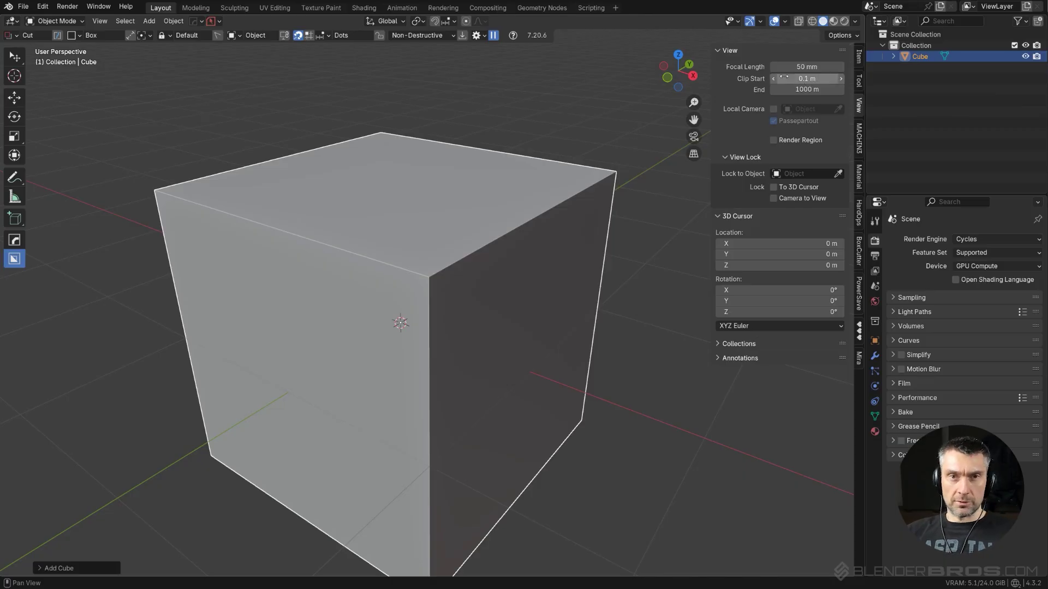
scroll(431, 306, up, 8)
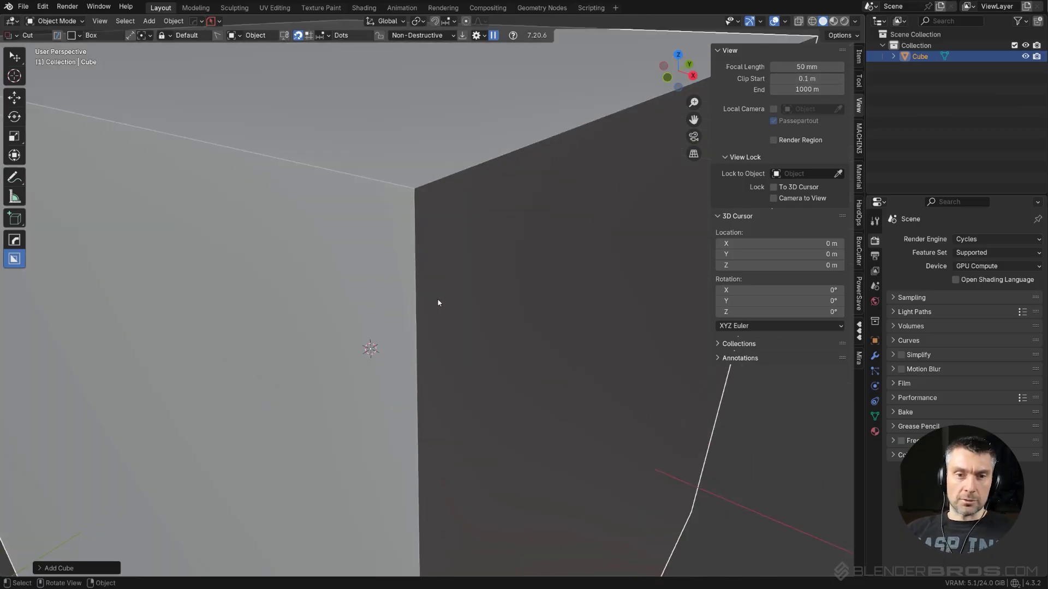
scroll(471, 280, down, 4)
scroll(471, 353, up, 3)
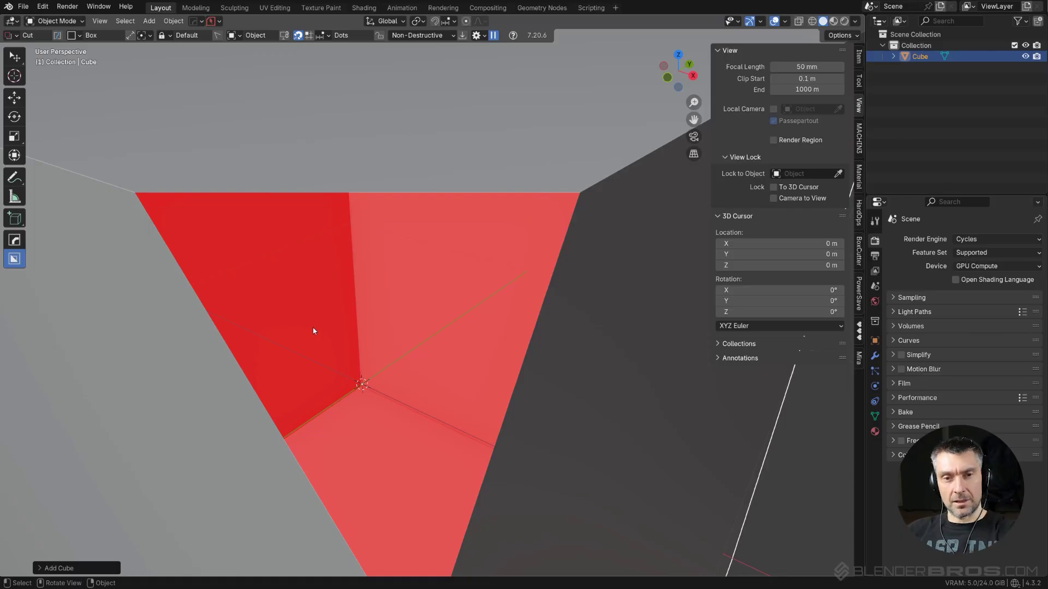
scroll(314, 331, down, 5)
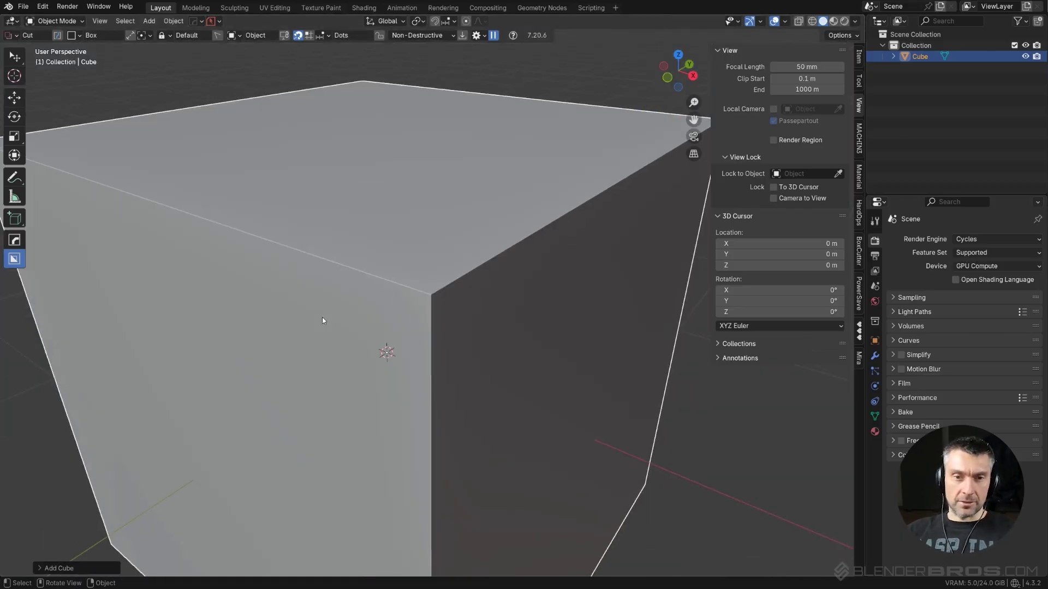
scroll(324, 321, up, 5)
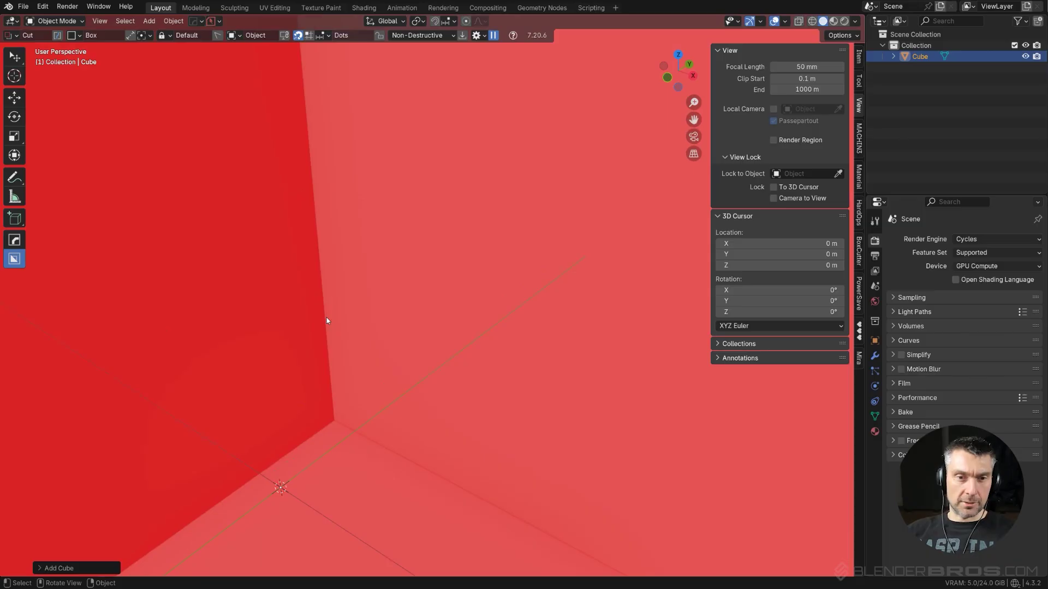
scroll(349, 320, down, 5)
Set the viewport's Clip Start to 0.01 m and check the cube's near corner at close range.
scroll(384, 268, up, 3)
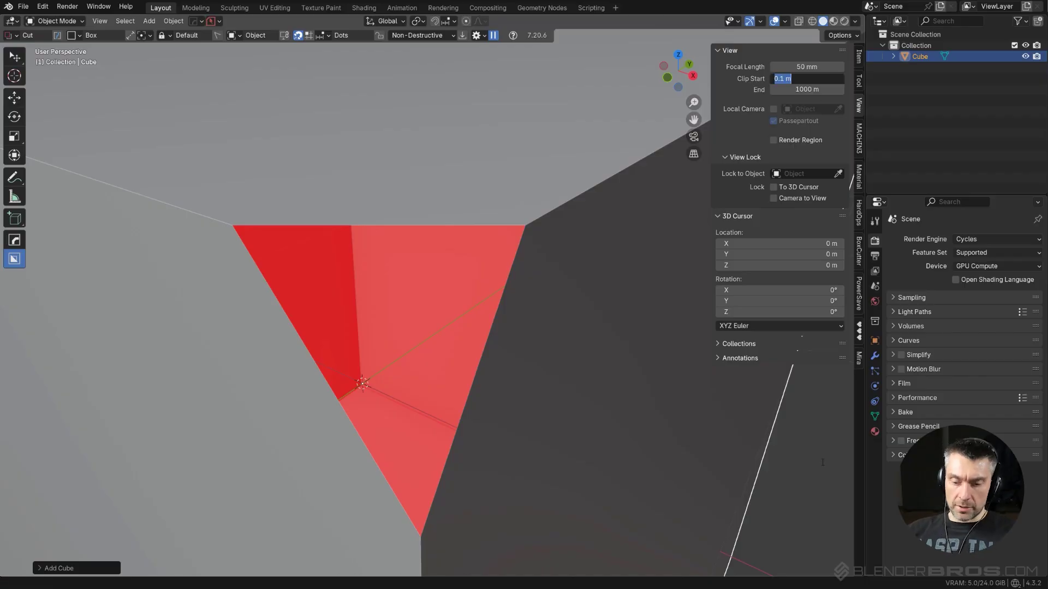
key(Return)
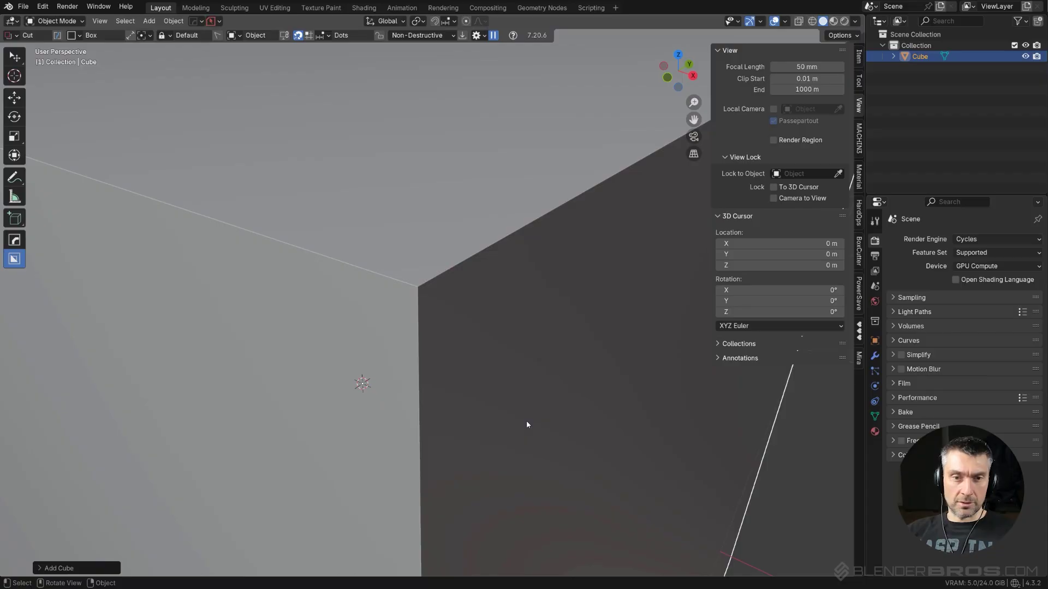
scroll(464, 311, up, 5)
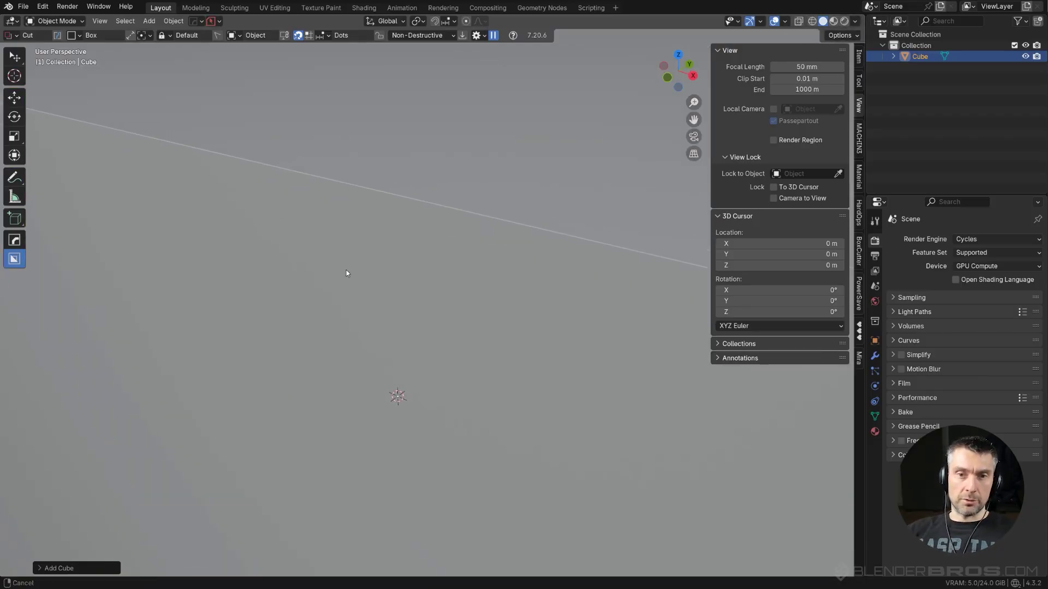
scroll(523, 338, down, 4)
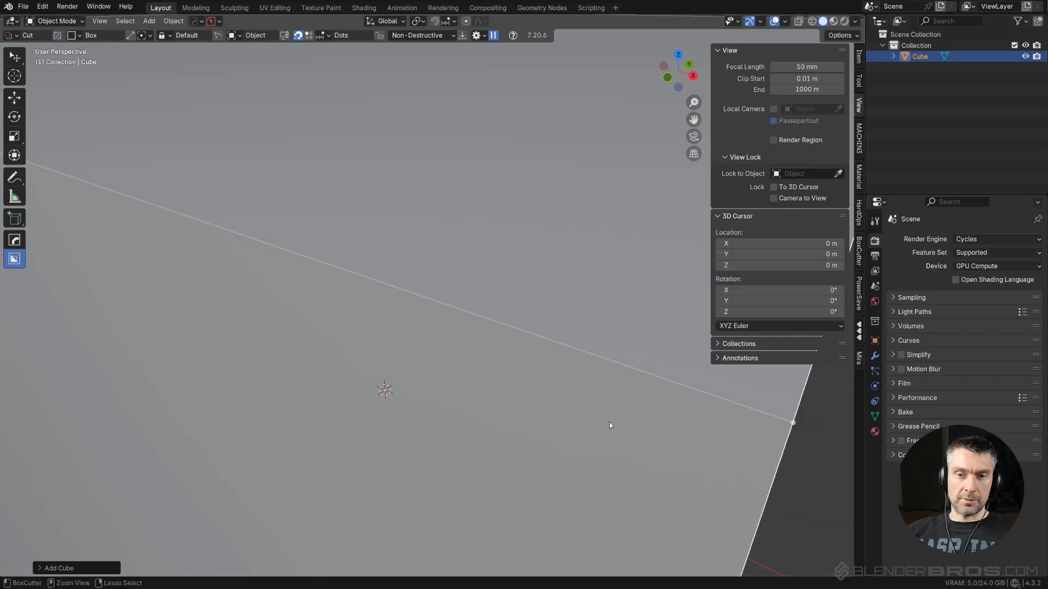
Set the viewport's Clip Start to 0.001 m and check the cube's near corner for clipping.
scroll(371, 246, up, 5)
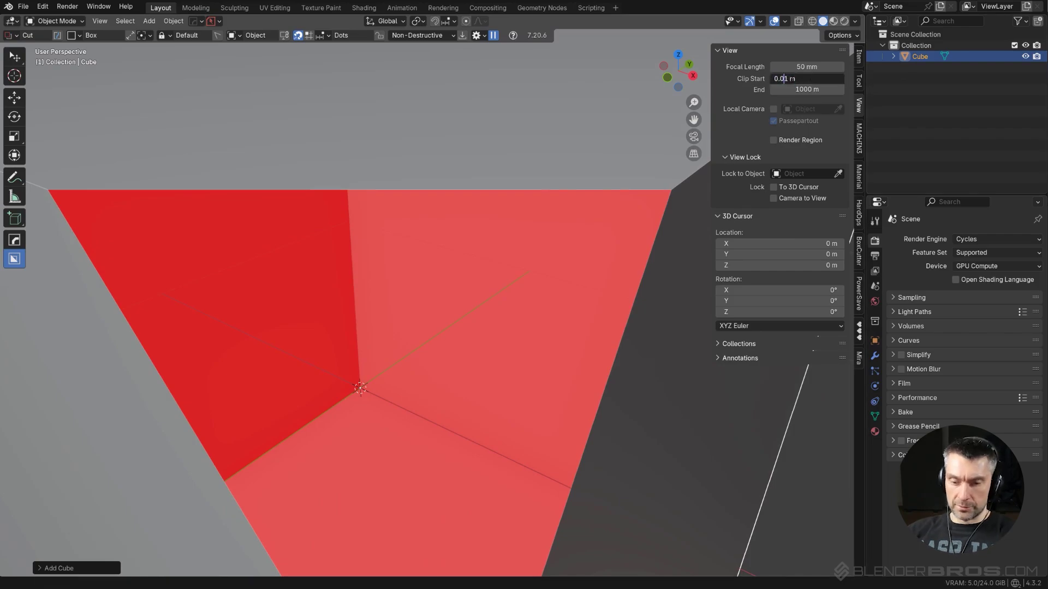
text(0)
key(Return)
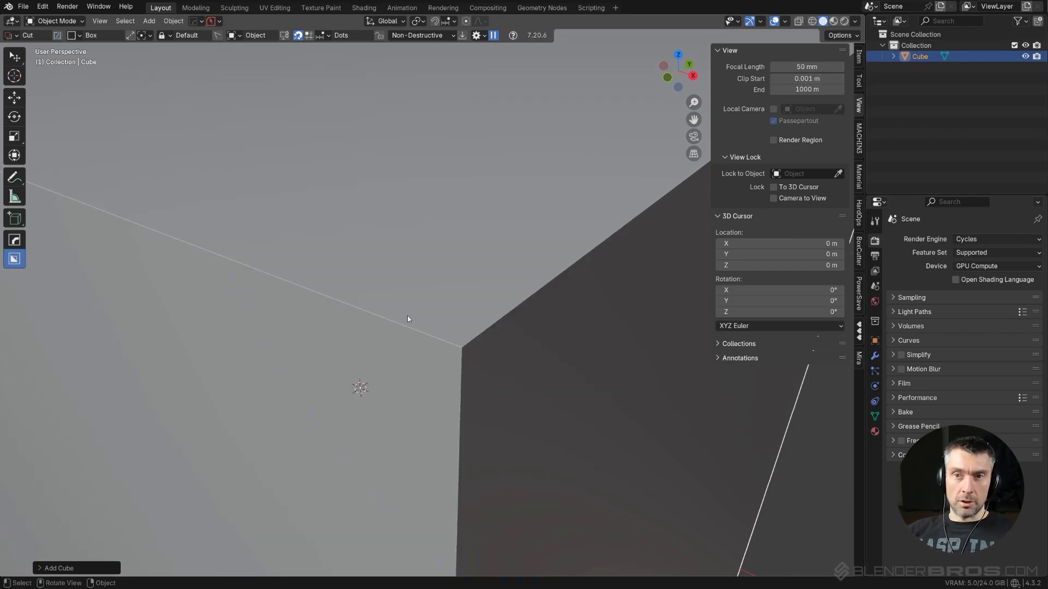
scroll(437, 288, down, 2)
double_click(819, 78)
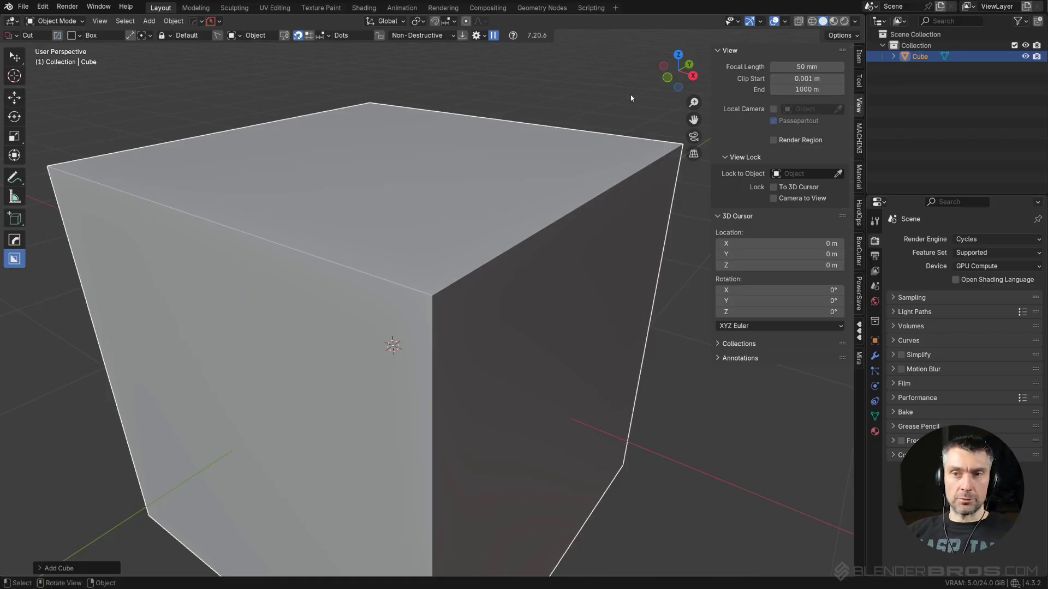
Switch the viewport to rendered shading and set Clip Start to 0.1 m.
click(845, 22)
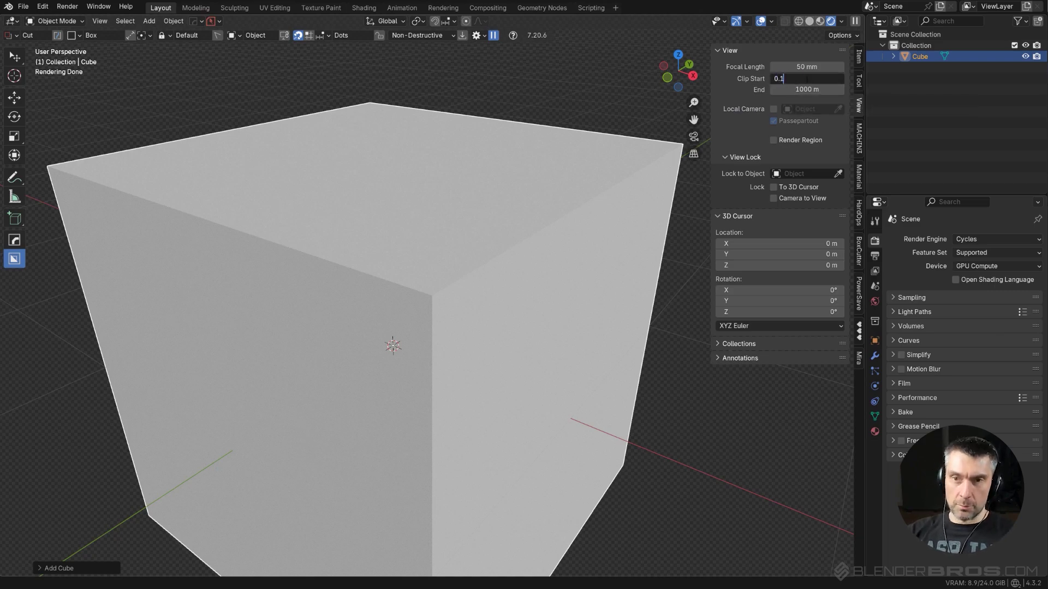
key(Return)
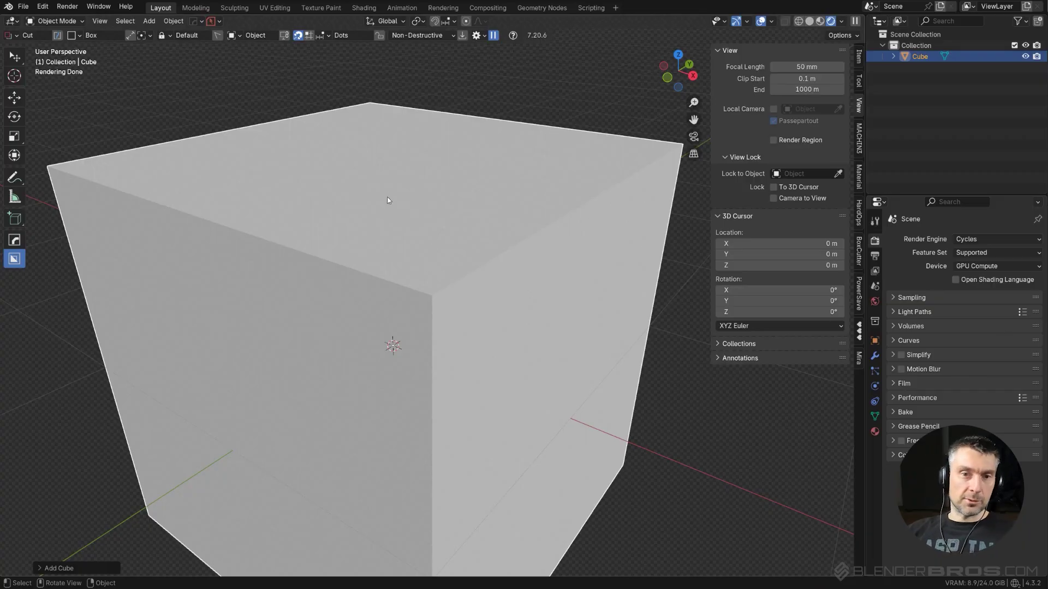
Return the viewport to solid shading and delete the cube.
click(807, 22)
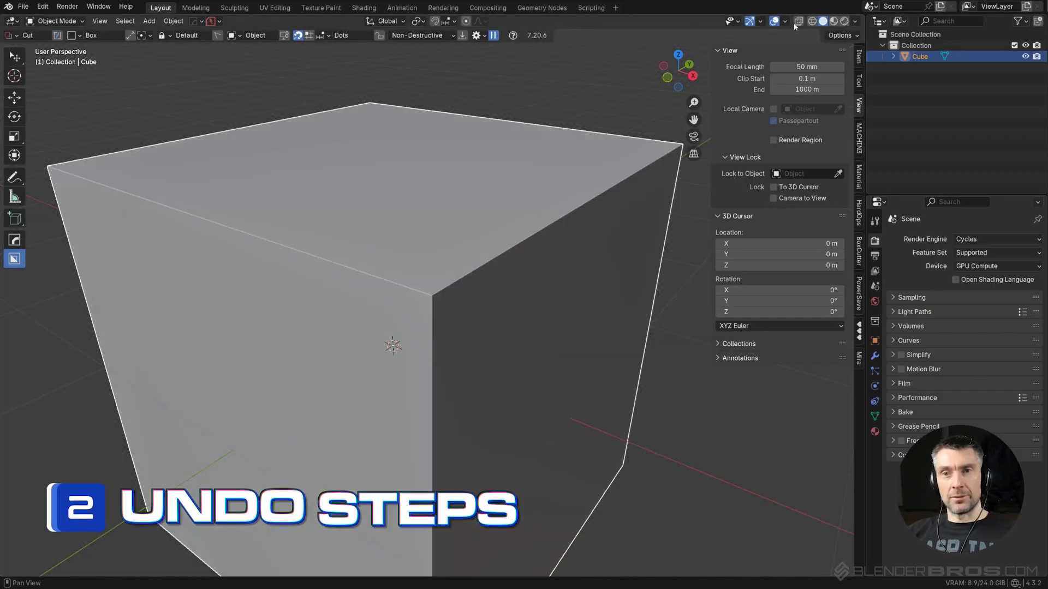
key(x)
click(448, 300)
Open the System section of the preferences and set Undo Steps to 32.
click(42, 6)
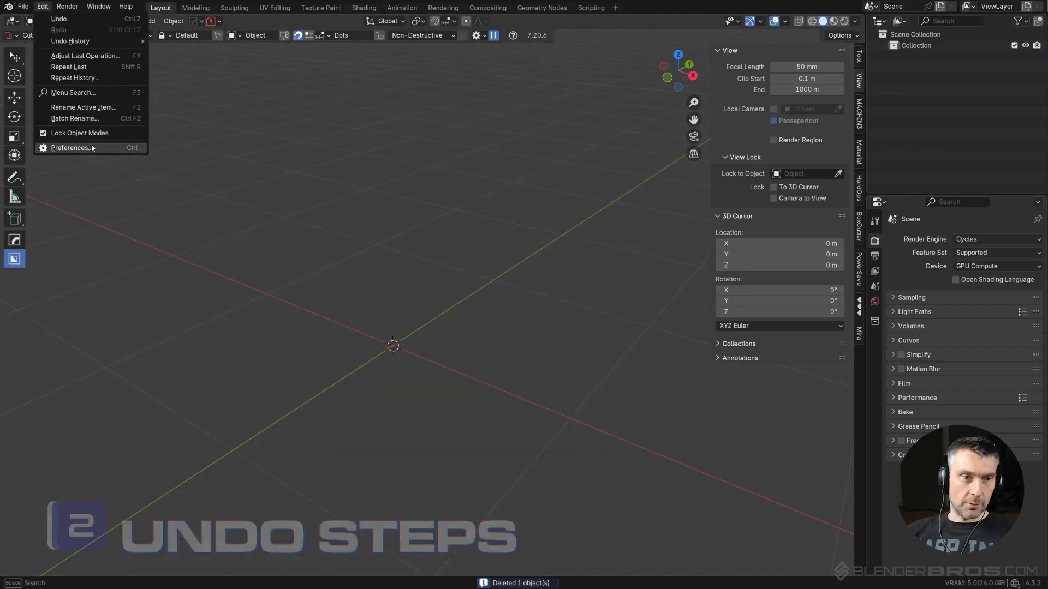
click(70, 148)
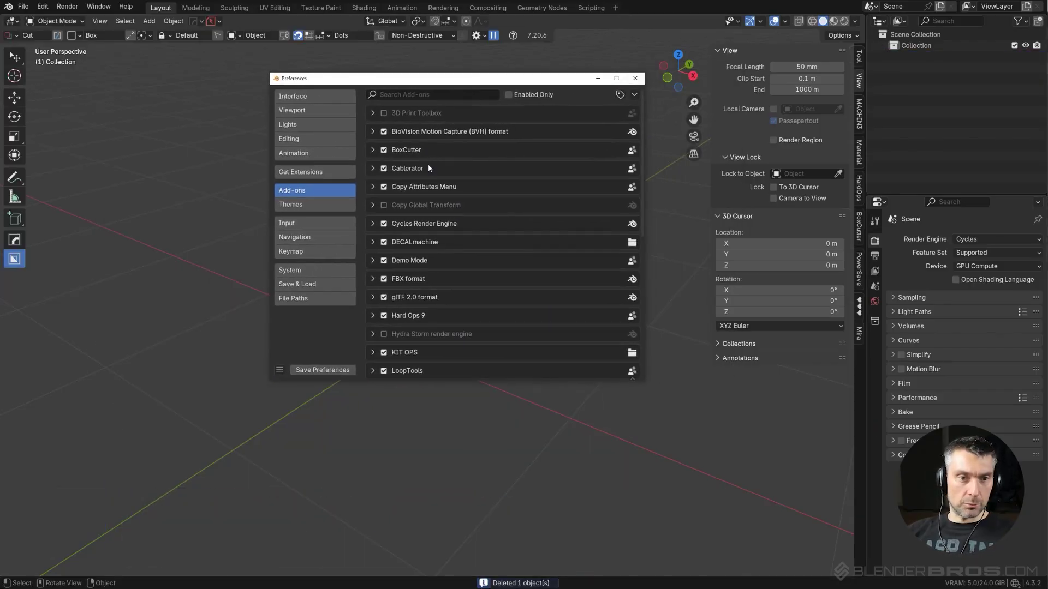
click(306, 270)
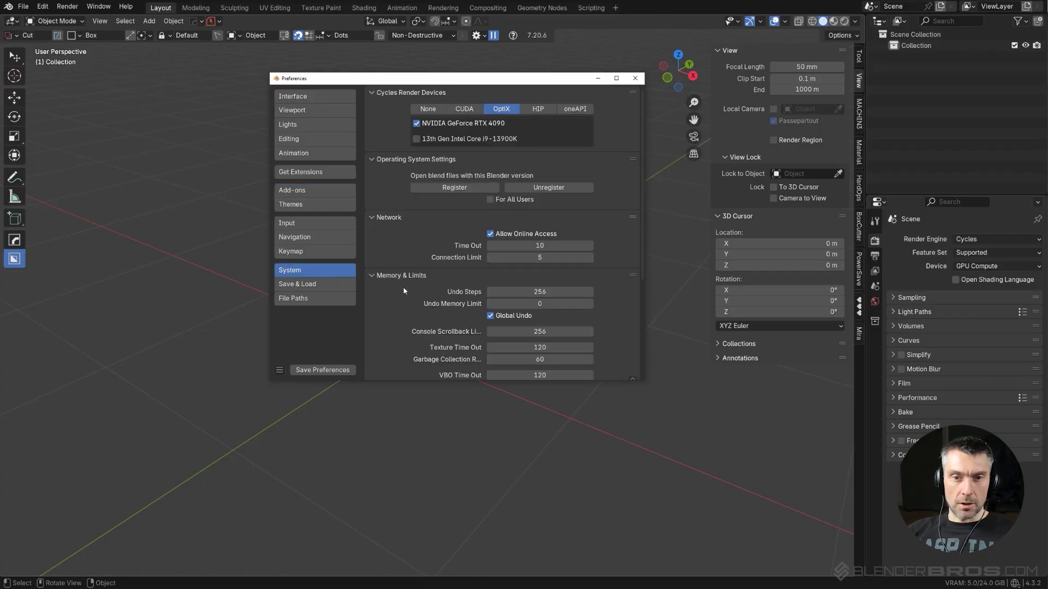
click(591, 291)
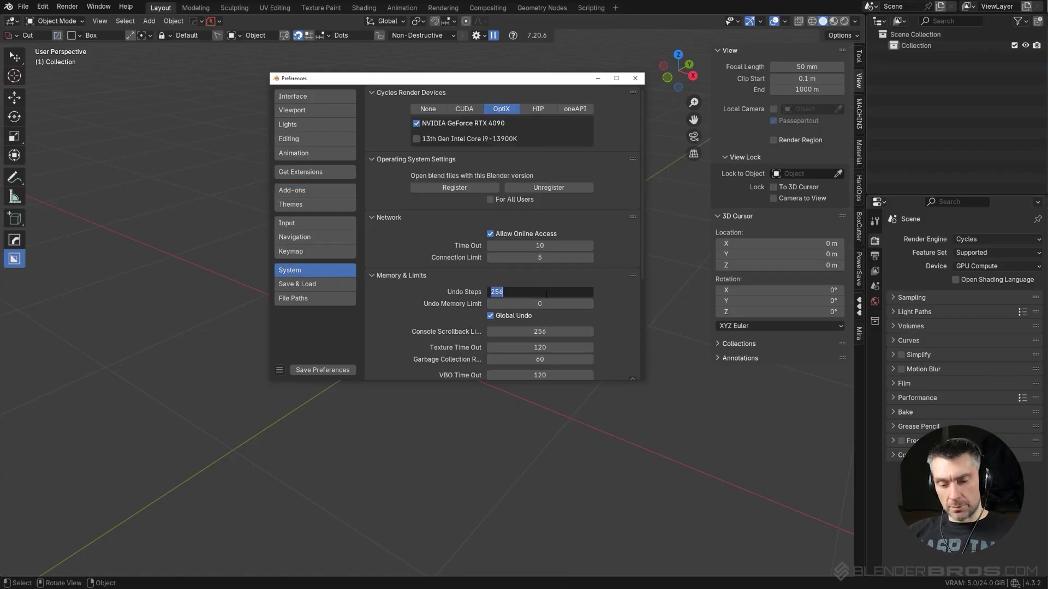
text(32)
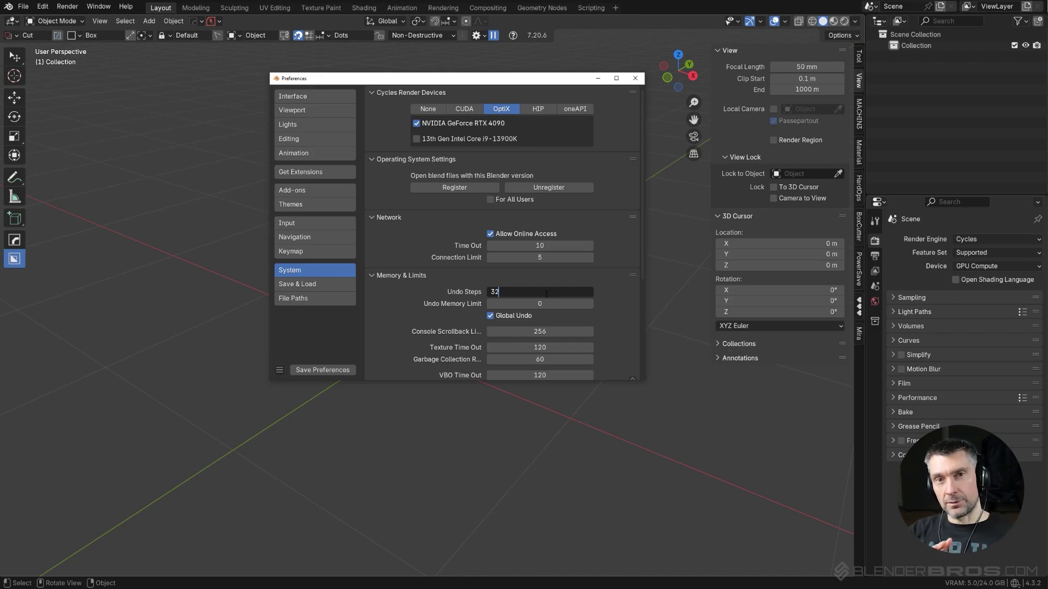
key(Return)
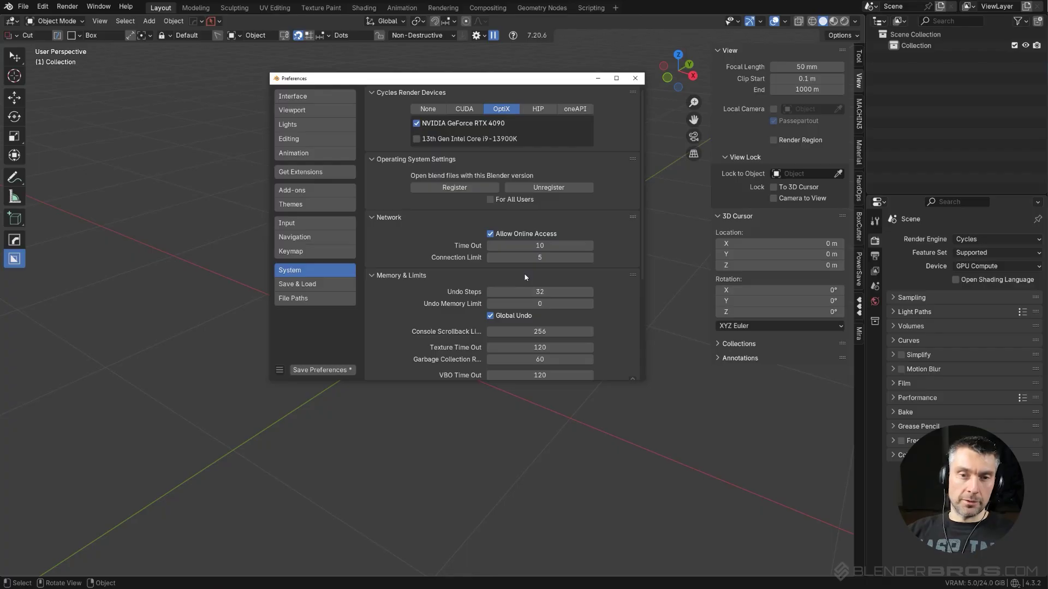
Enter 34567890 for Undo Steps to force the maximum of 256, and save the preferences.
click(541, 293)
text(34567890)
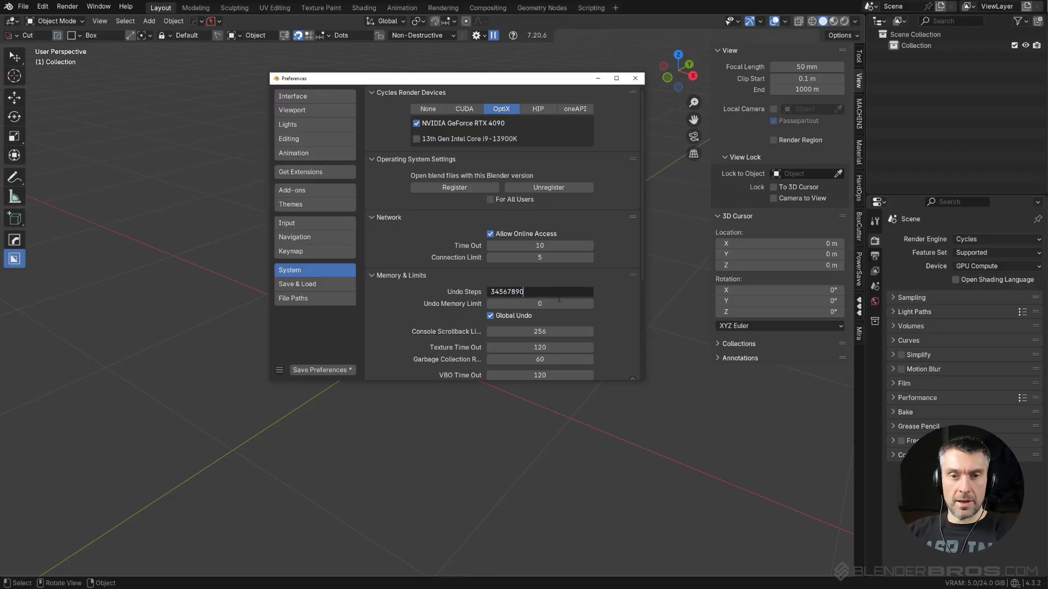
key(Return)
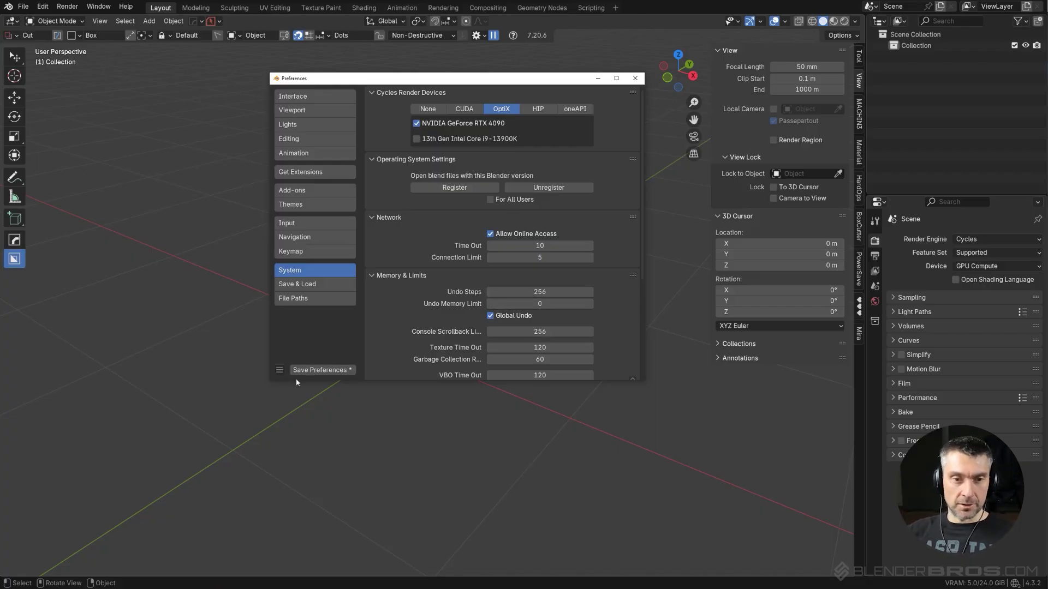
click(319, 370)
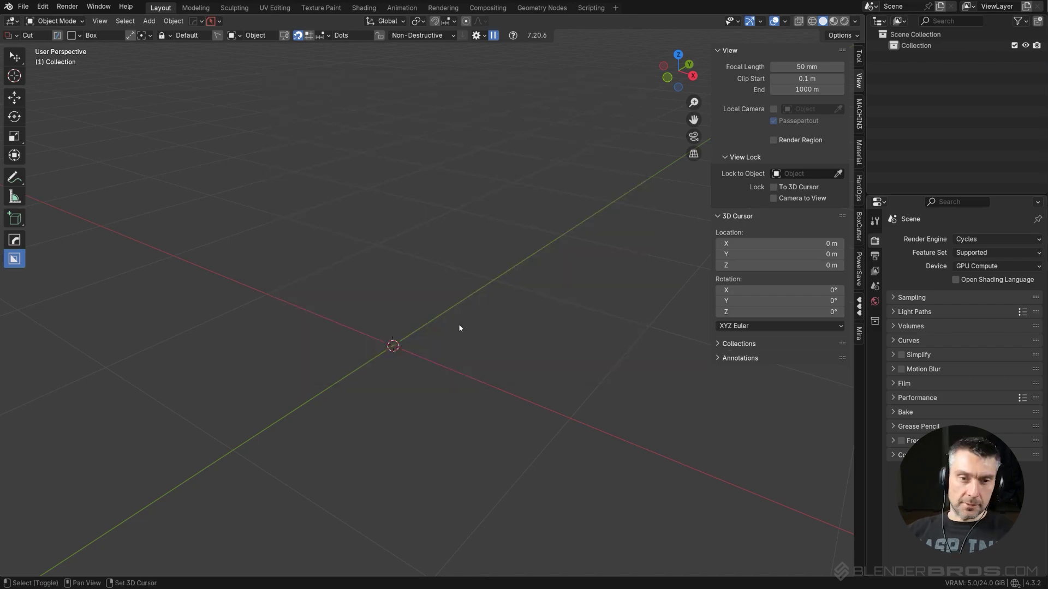
Add a cube mesh to the empty scene and show its modifier properties.
key(shift+a)
mouse_move(415, 320)
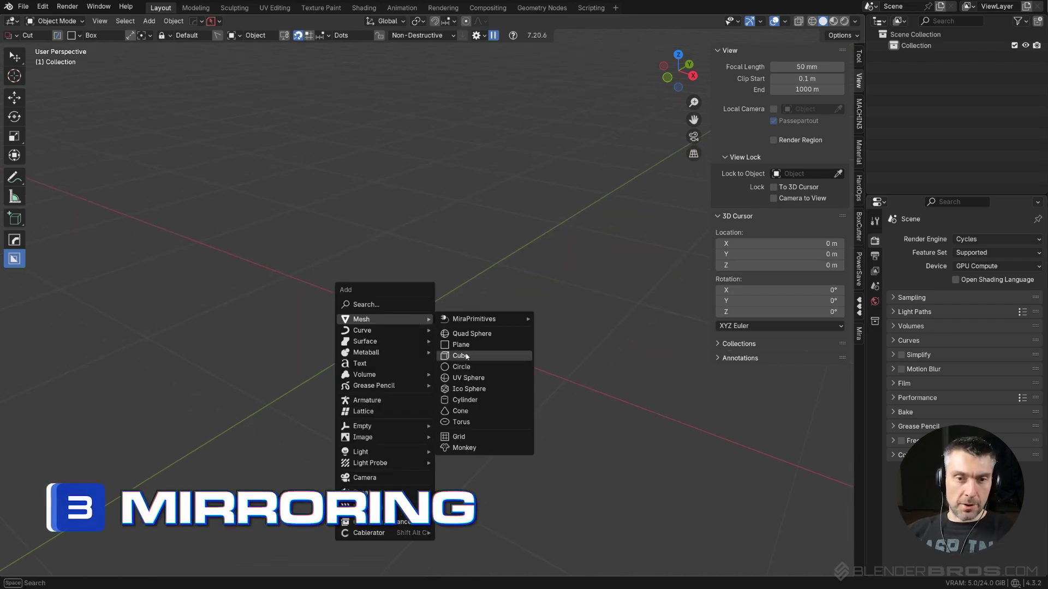
click(461, 356)
scroll(433, 341, down, 6)
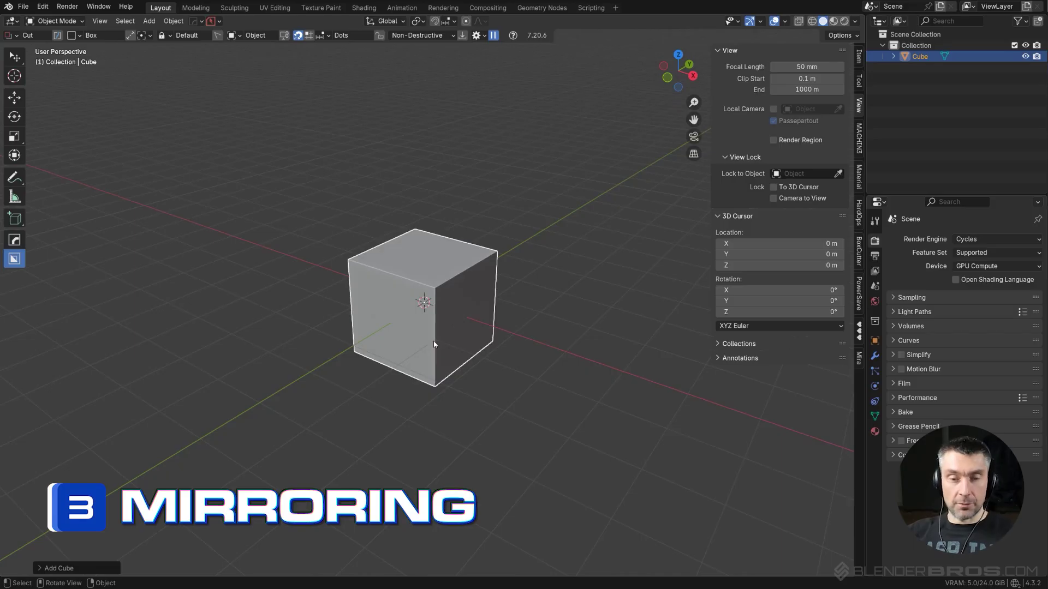
middle_drag(434, 341, 477, 305)
scroll(482, 313, up, 4)
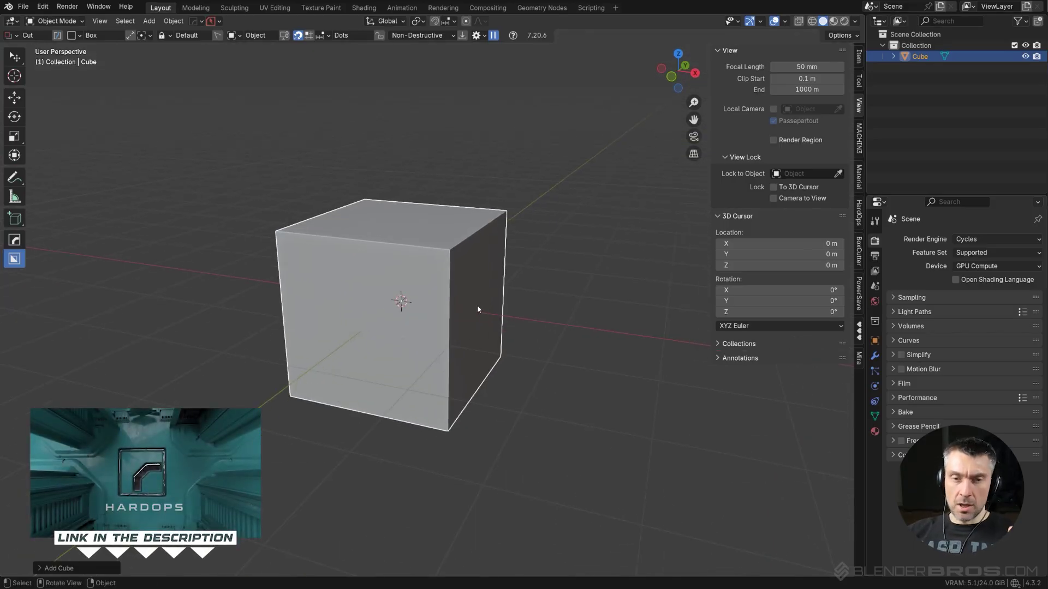
click(875, 356)
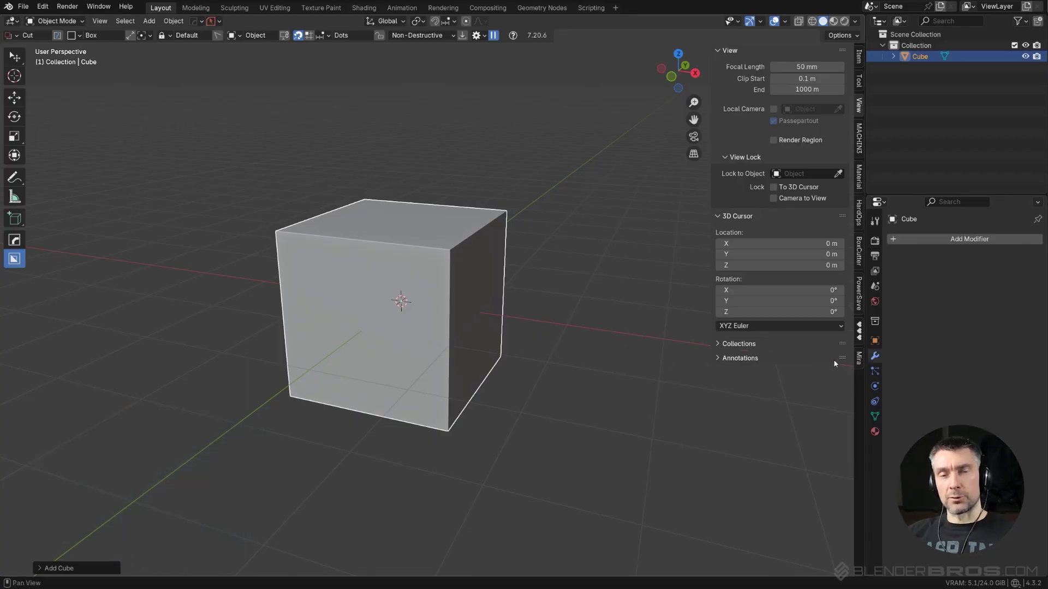
Move the cube freehand up and away from the world origin.
mouse_move(484, 355)
middle_down()
mouse_move(502, 355)
mouse_move(497, 343)
middle_up()
key(g)
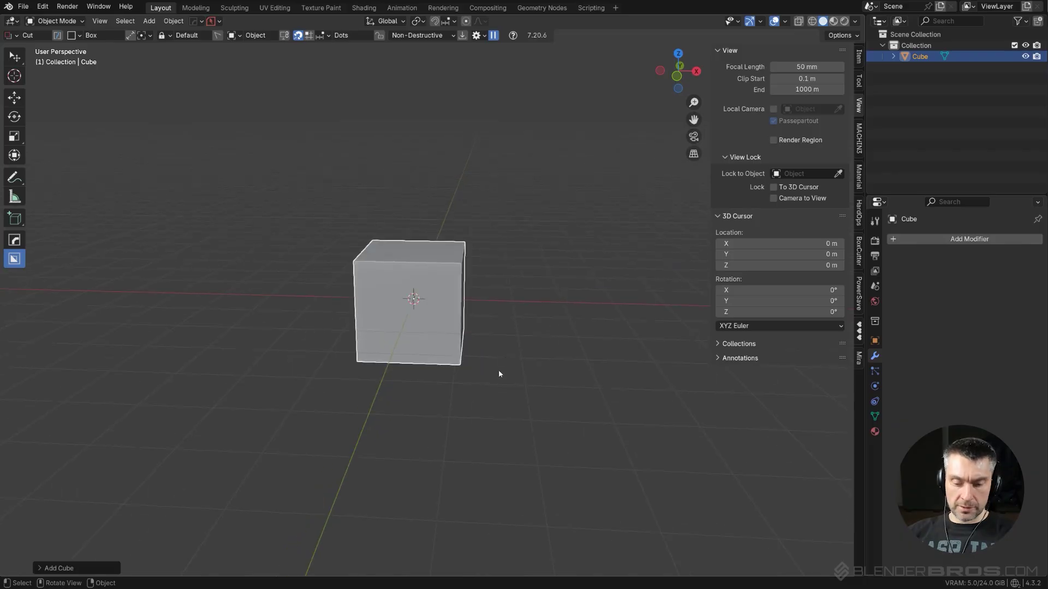
click(489, 274)
middle_drag(489, 274, 457, 264)
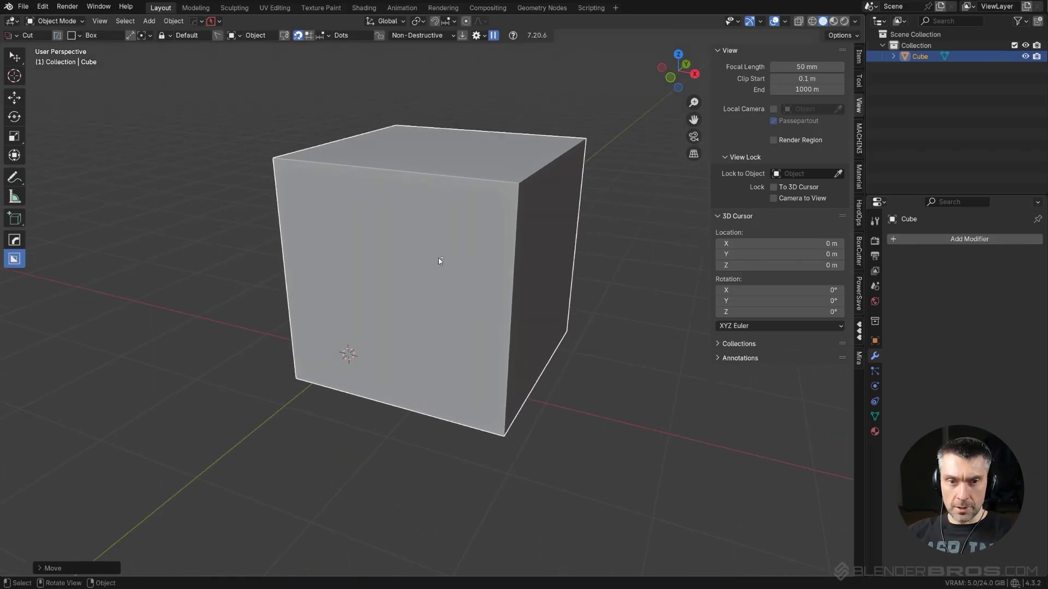
scroll(439, 261, up, 3)
scroll(448, 234, down, 4)
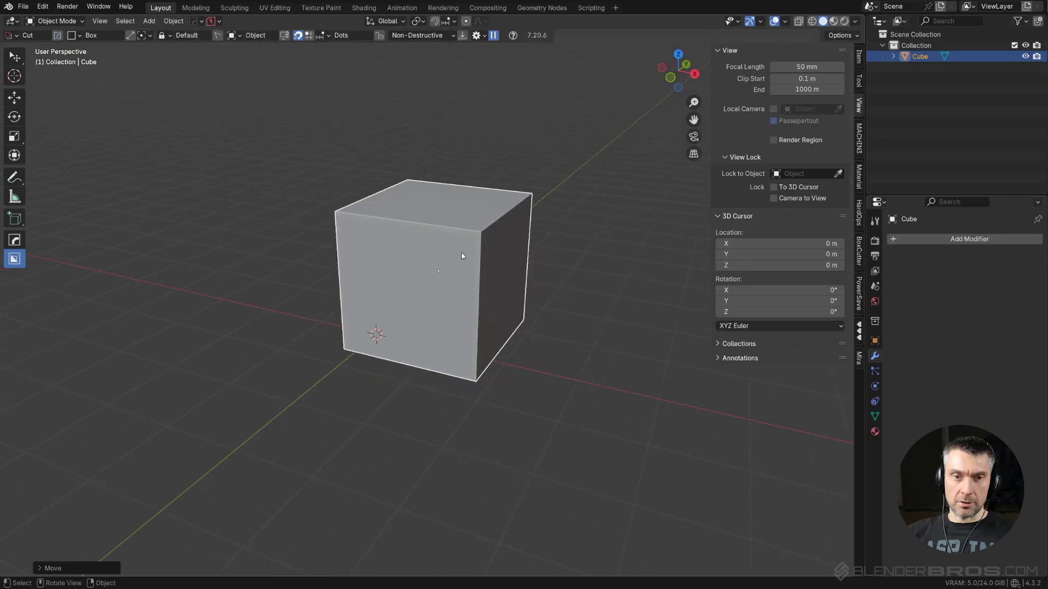
mouse_move(461, 248)
middle_down()
mouse_move(535, 213)
mouse_move(462, 254)
middle_up()
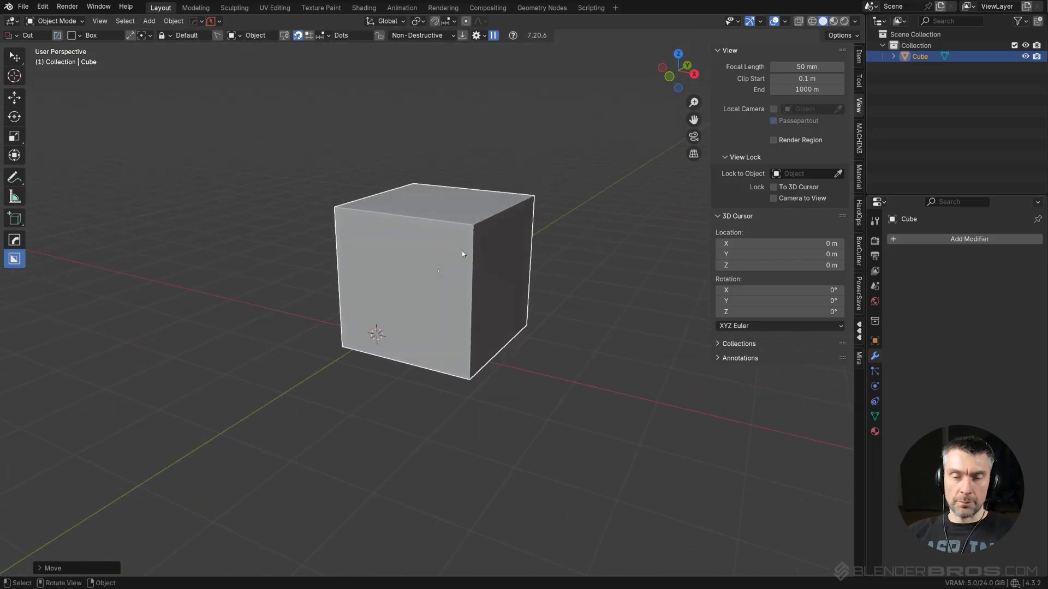
In Edit Mode, add one vertical loop cut around the cube and slide it close to the +X side.
key(Tab)
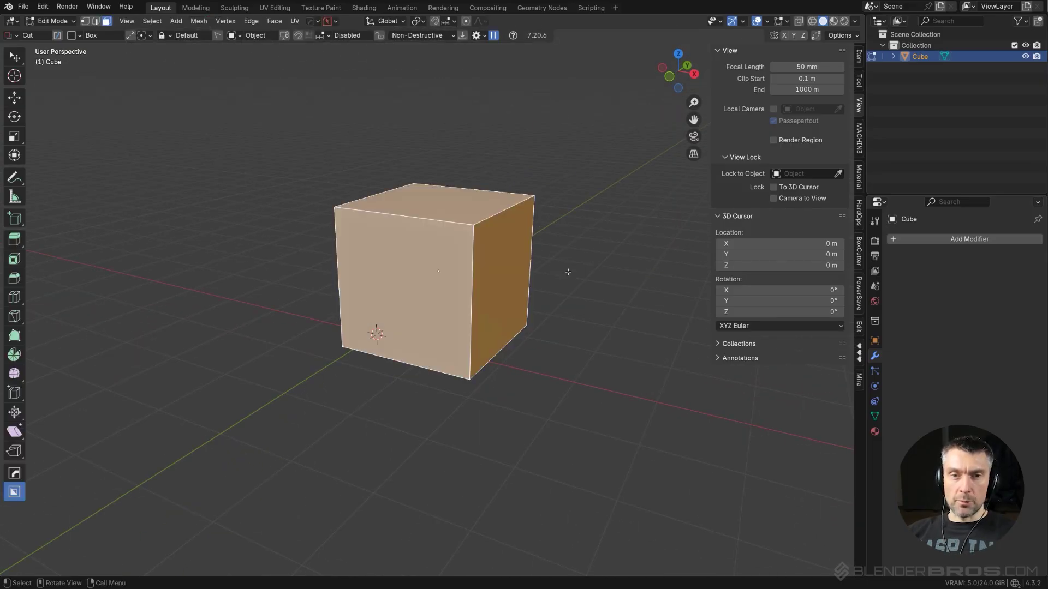
click(501, 270)
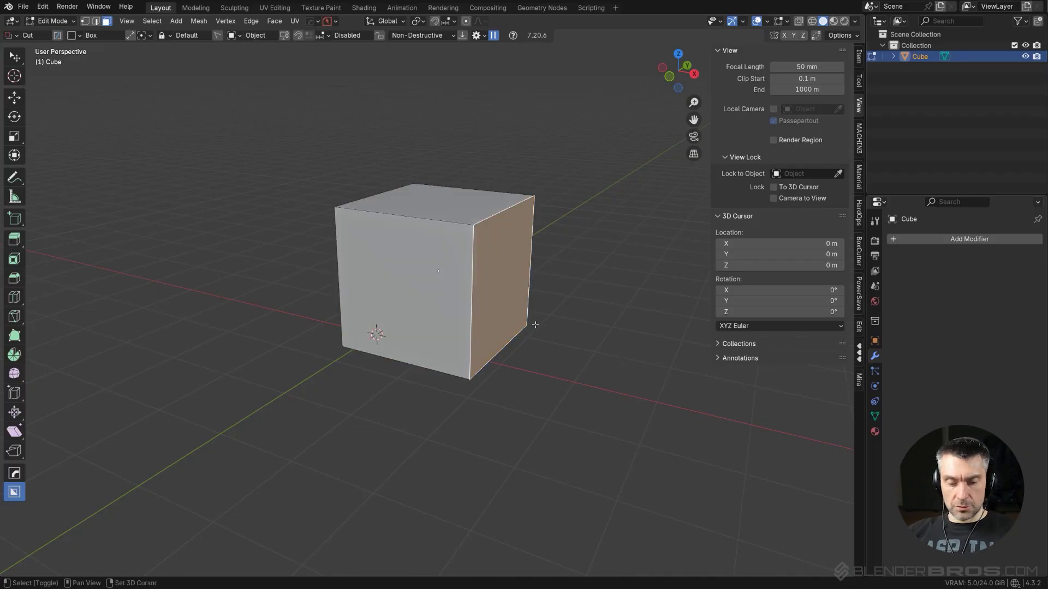
middle_drag(495, 310, 481, 295)
key(ctrl+r)
click(445, 240)
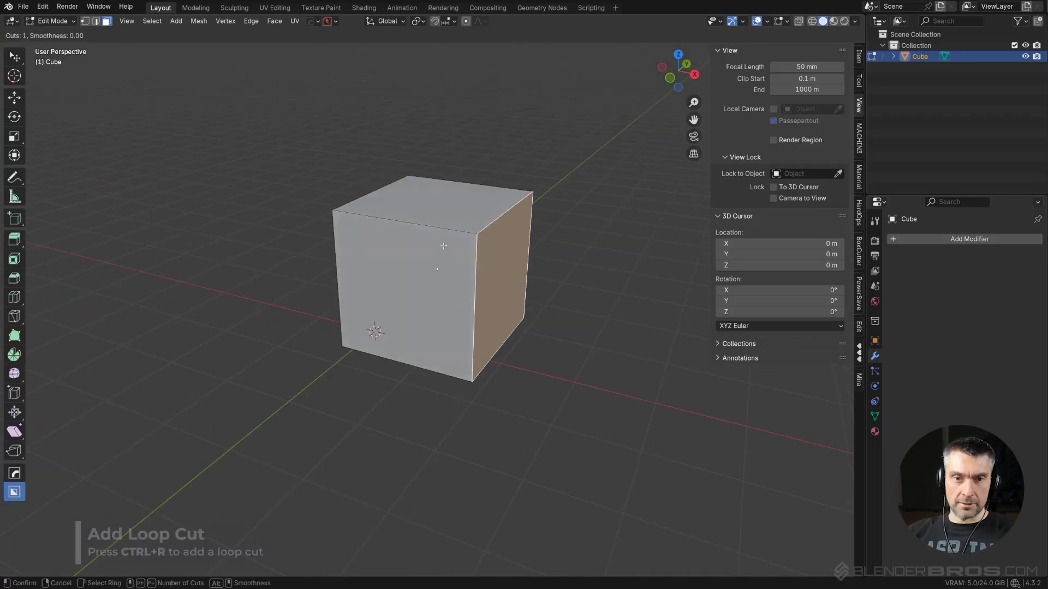
click(532, 279)
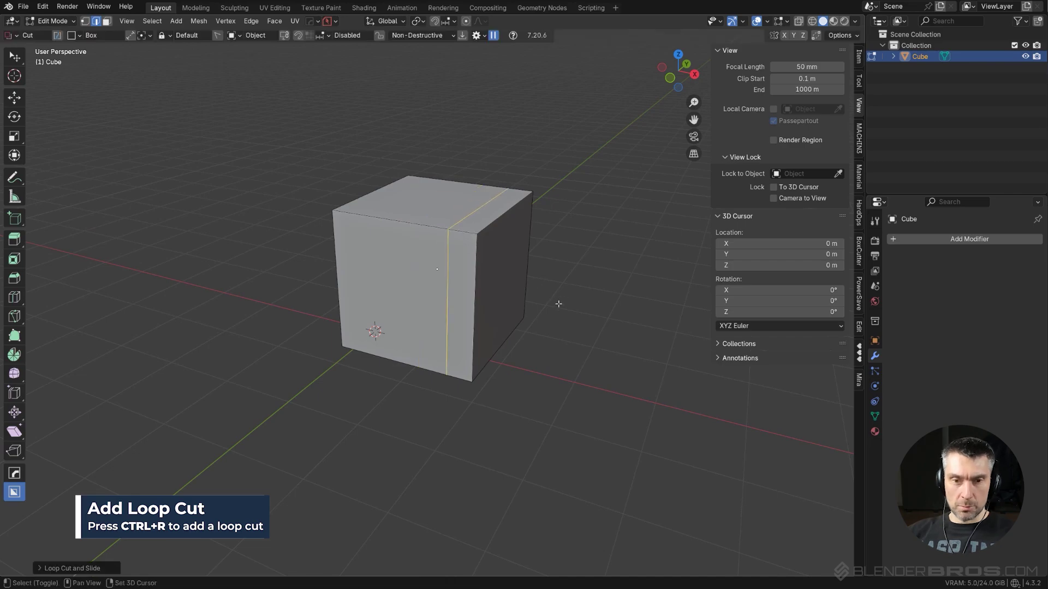
Set the object origin to the selected edge loop and return to Object Mode.
key(shift+s)
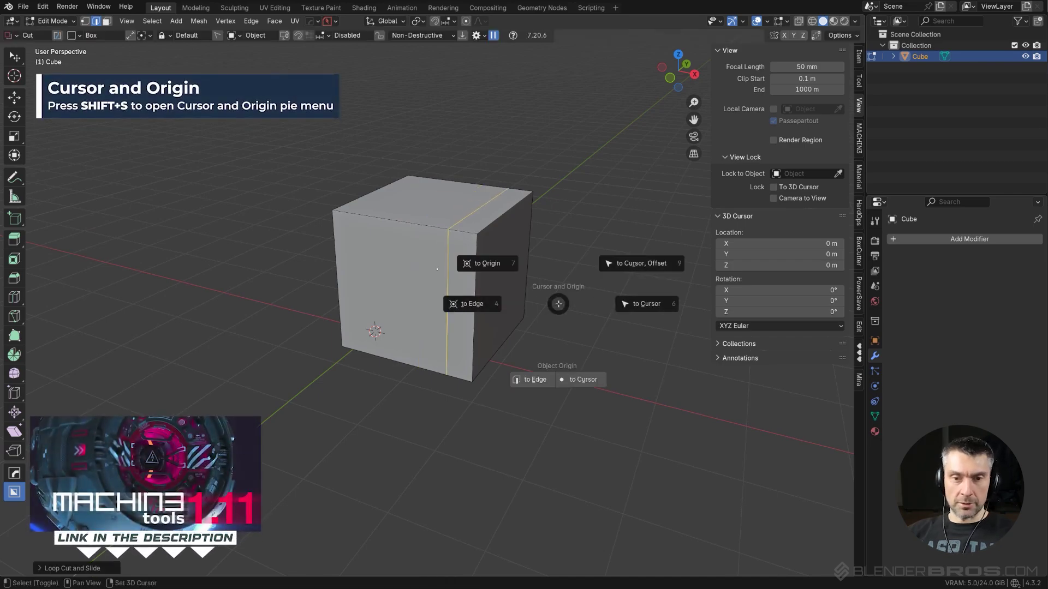
click(535, 380)
middle_drag(507, 314, 545, 281)
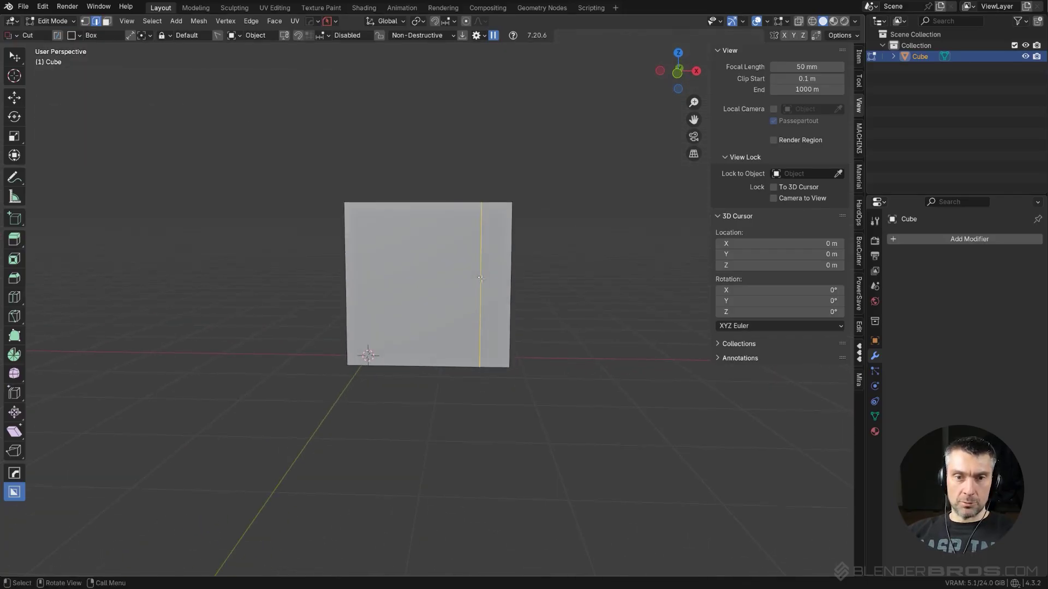
middle_drag(446, 281, 496, 311)
key(Tab)
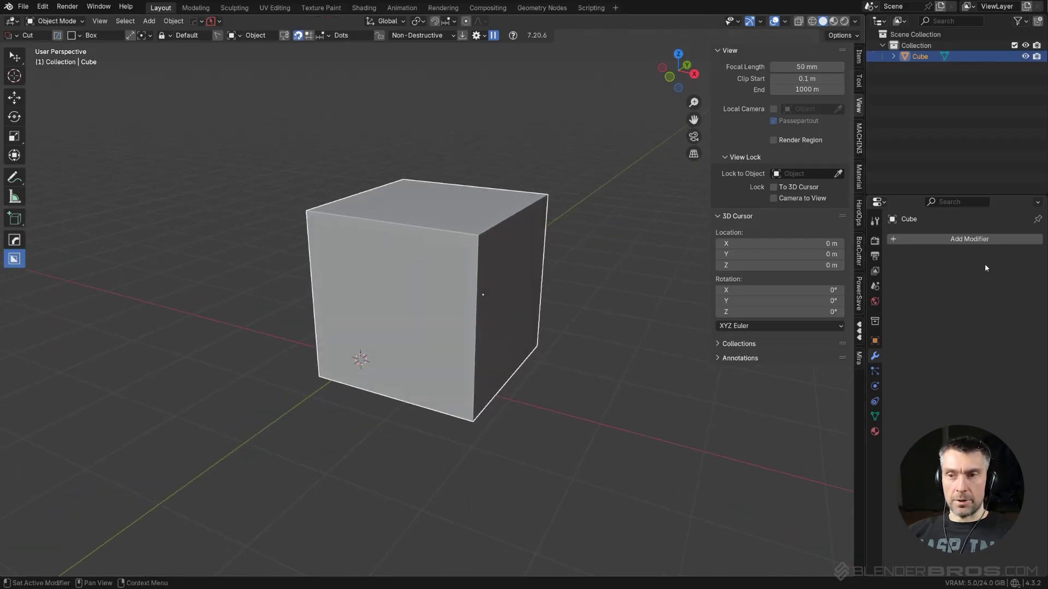
Add a Mirror modifier on the X axis to the cube.
click(966, 240)
mouse_move(965, 244)
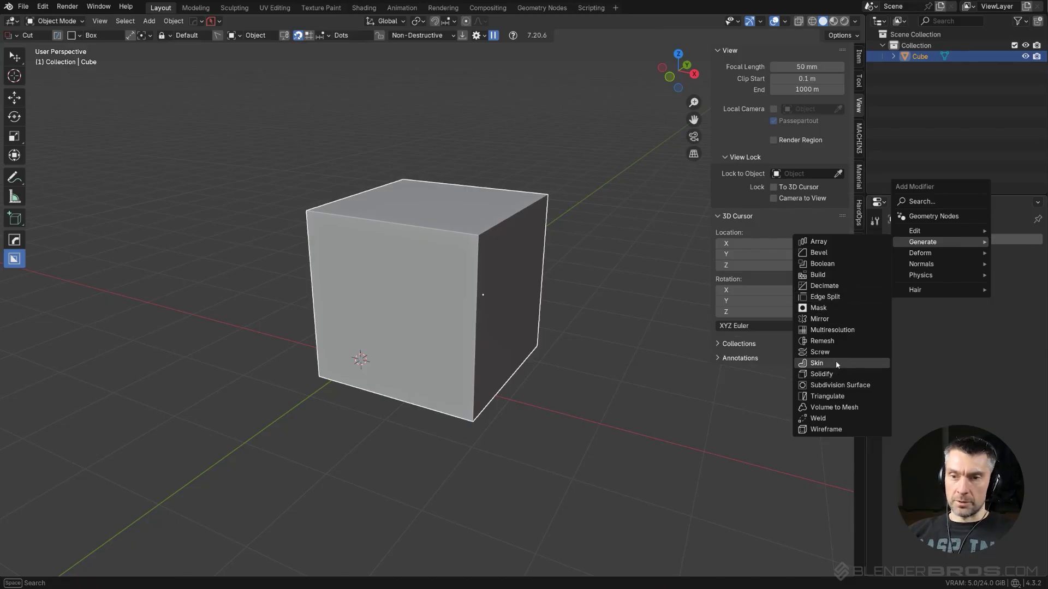
click(835, 319)
middle_drag(590, 361, 441, 252)
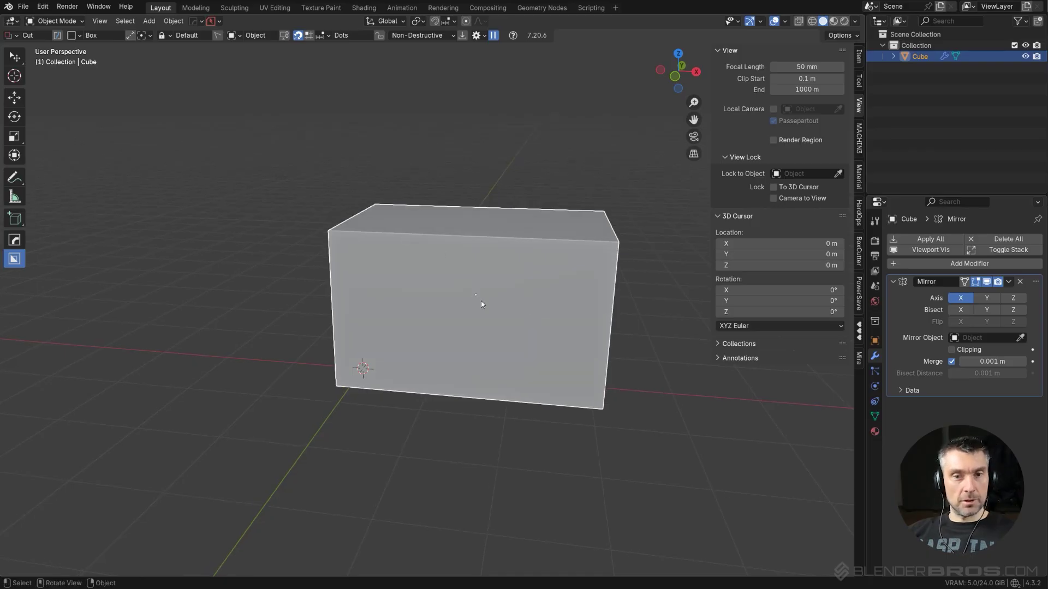
Set the cube's object origin to its geometry.
key(shift+s)
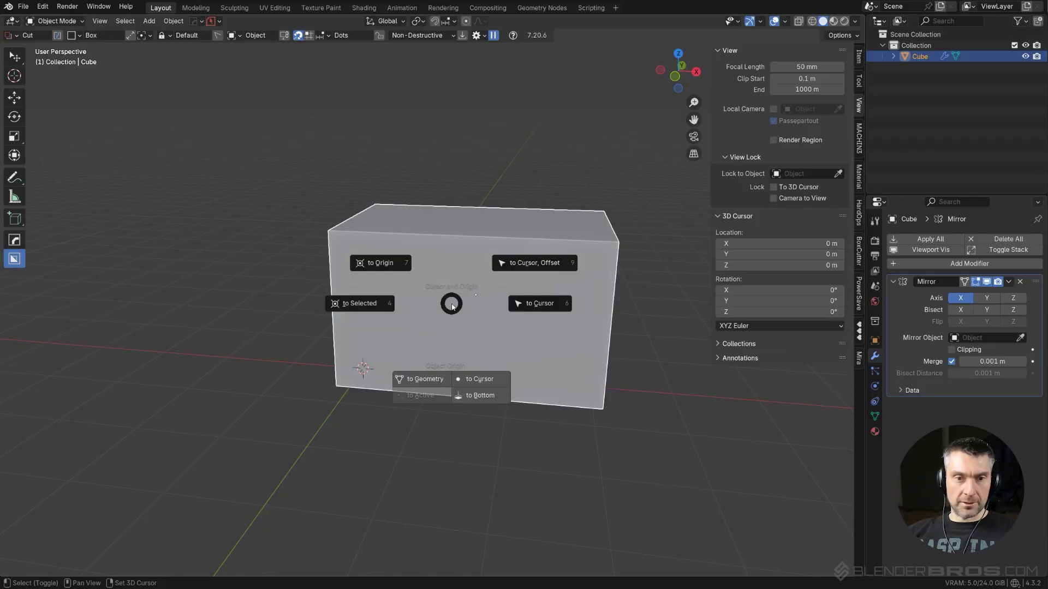
click(430, 382)
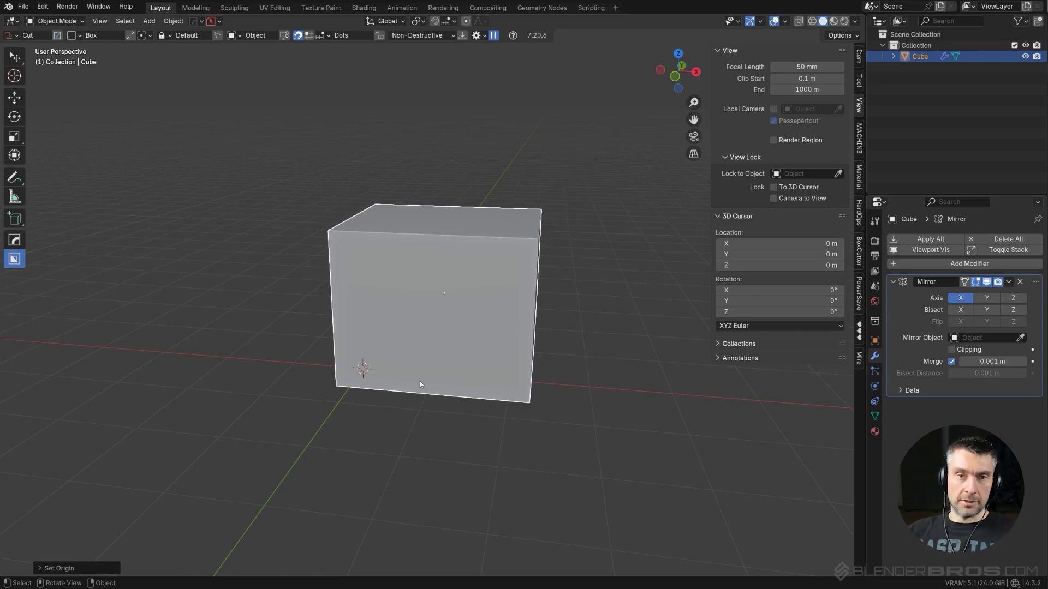
middle_drag(521, 257, 520, 321)
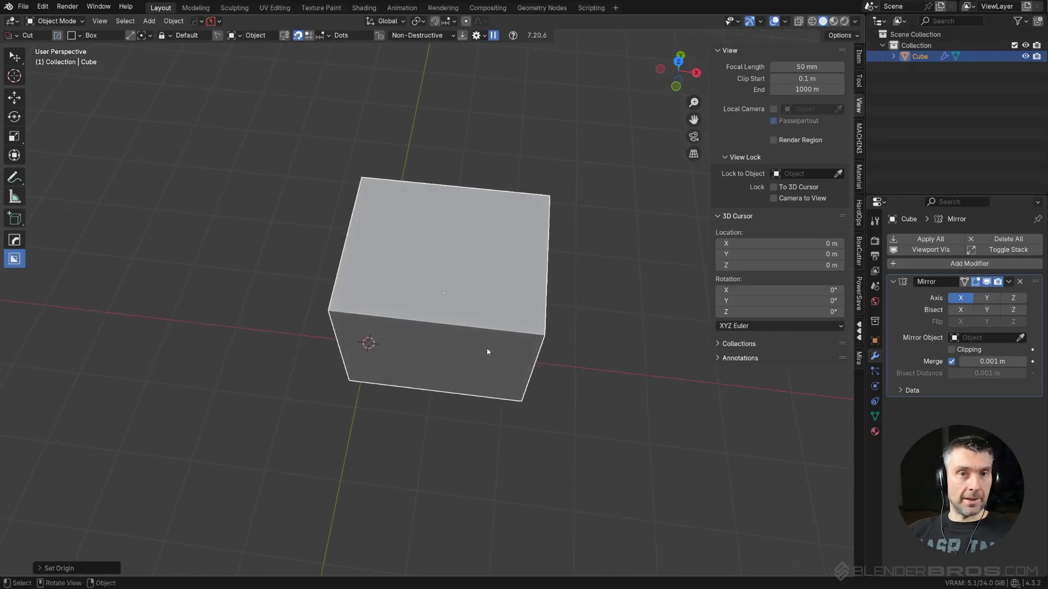
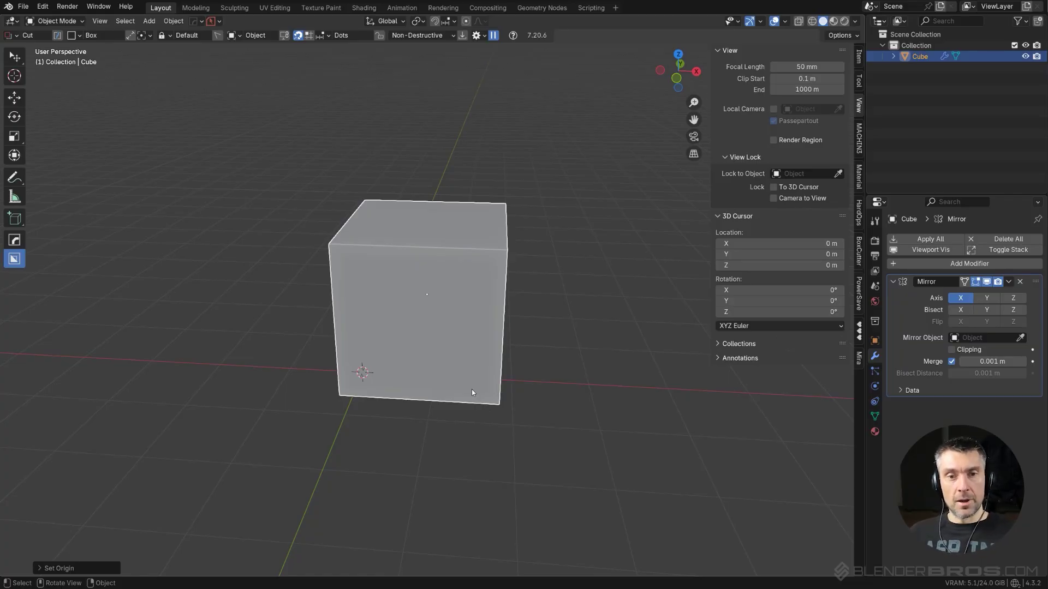
middle_drag(541, 331, 439, 263)
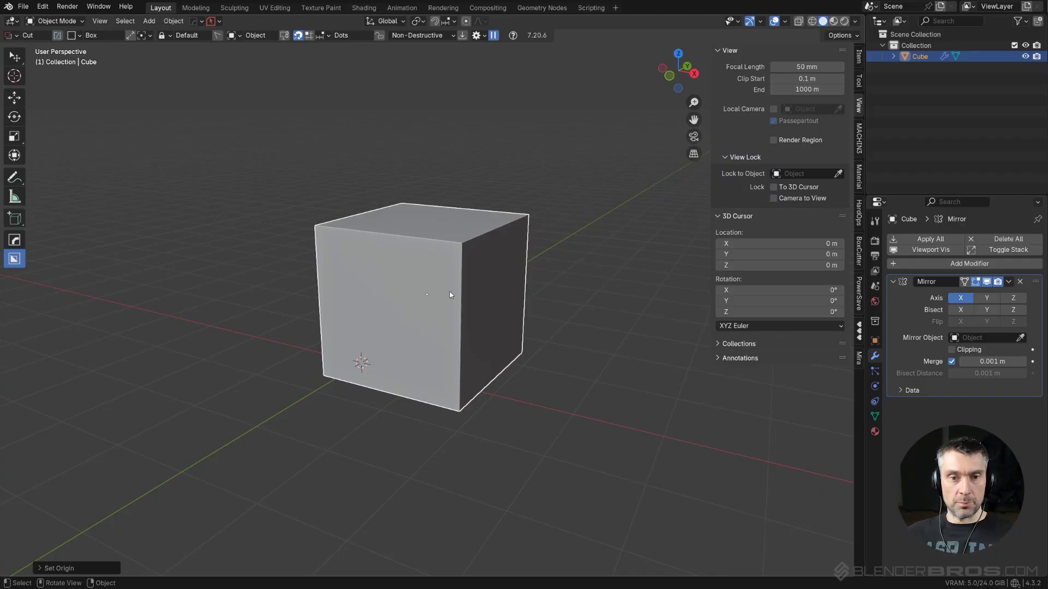
Draw a box cut over the +X edge of the cube's top face and extrude it about 2.02 through the cube.
mouse_move(449, 295)
middle_down()
mouse_move(545, 269)
mouse_move(475, 235)
middle_up()
drag(475, 234, 497, 275)
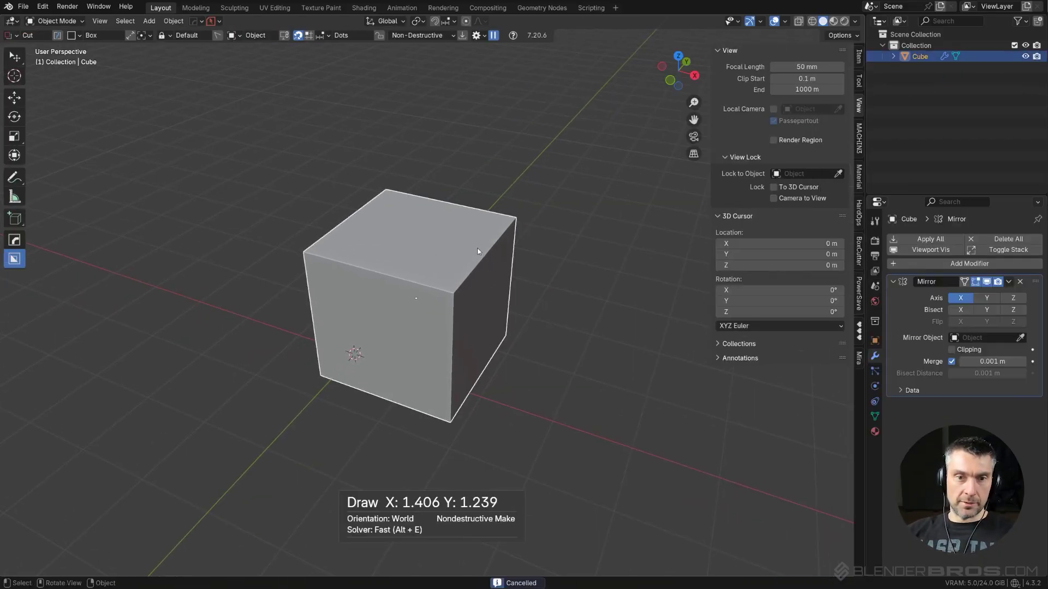
drag(446, 236, 500, 282)
drag(520, 346, 536, 430)
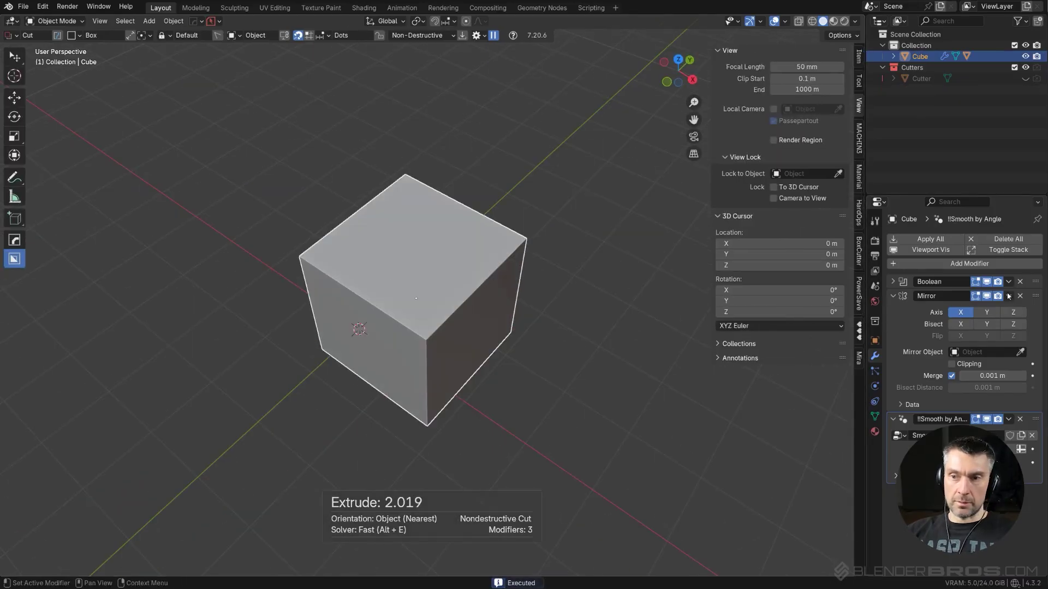
Remove the Mirror and Boolean modifiers from the cube.
click(1020, 295)
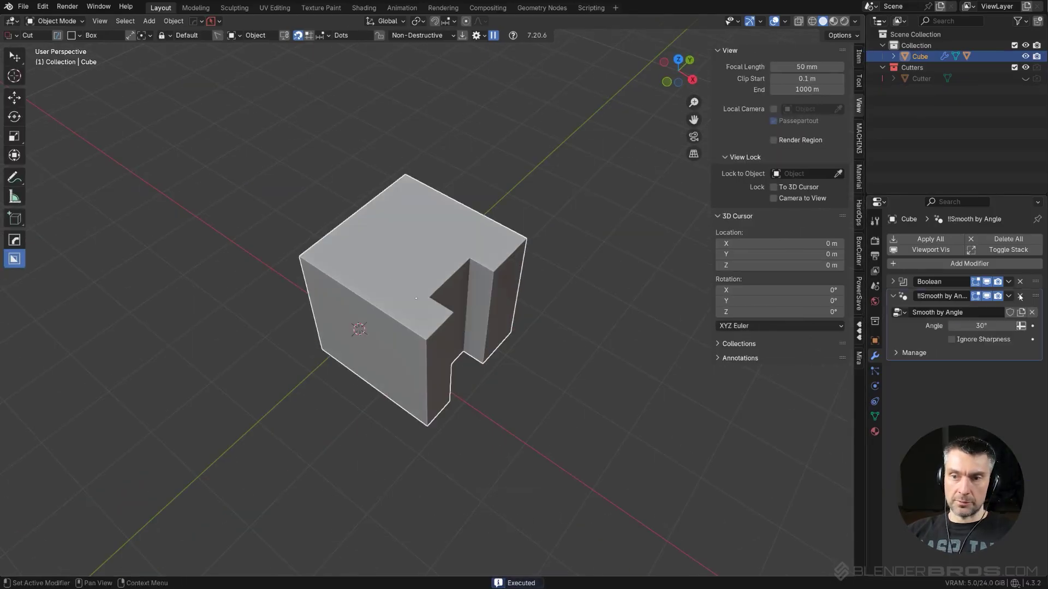
click(1020, 282)
click(1020, 281)
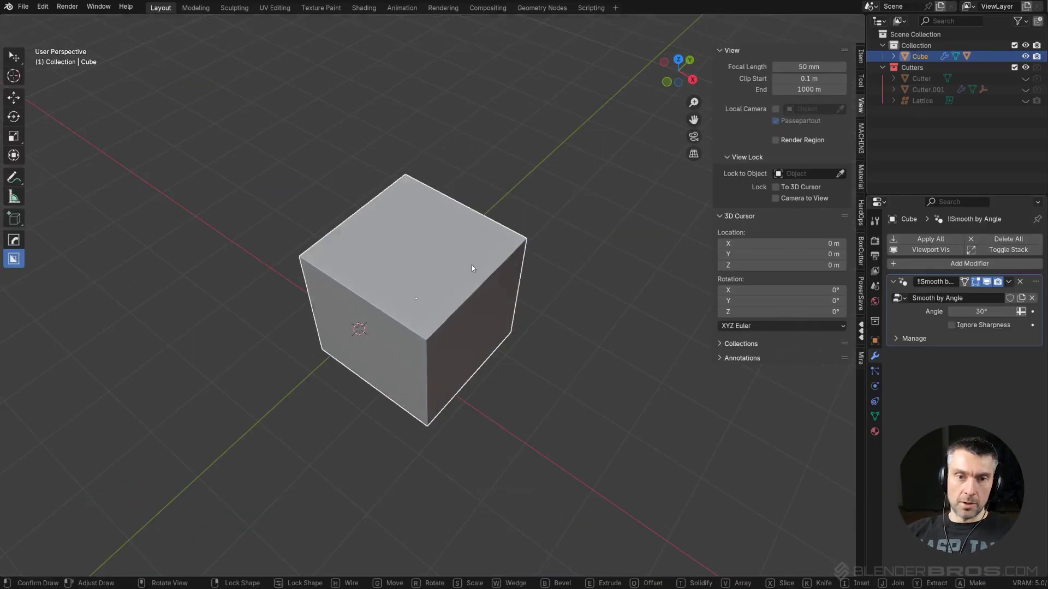
Cut a box notch about 2.02 deep through the cube at its +X edge and apply the Boolean with Sharpen.
drag(476, 267, 458, 309)
click(511, 305)
key(q)
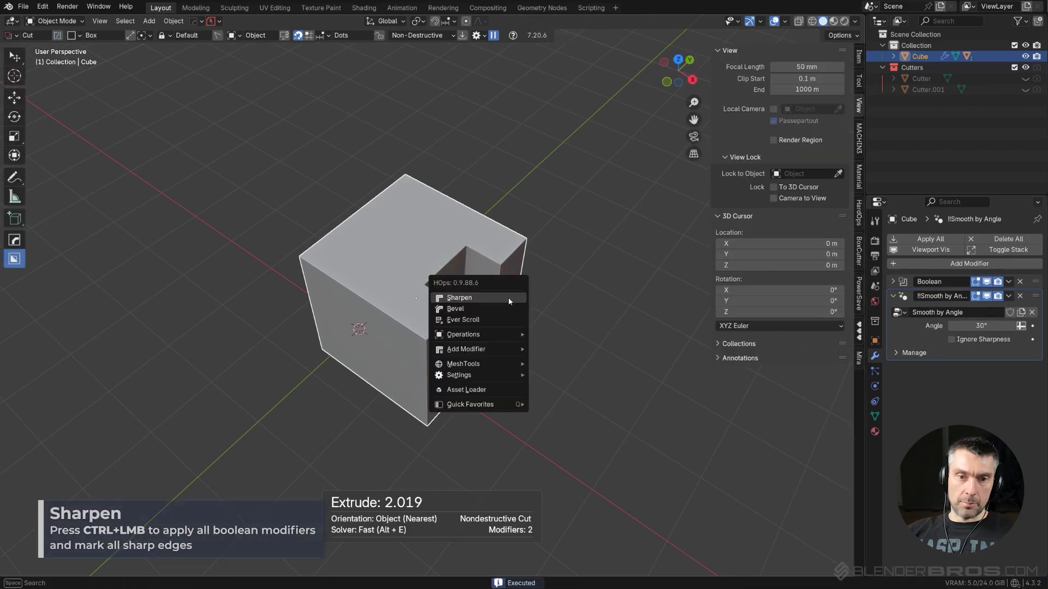
ctrl+click(509, 298)
Set the notched cube's object origin to its geometry.
middle_drag(508, 298, 492, 282)
scroll(483, 300, down, 3)
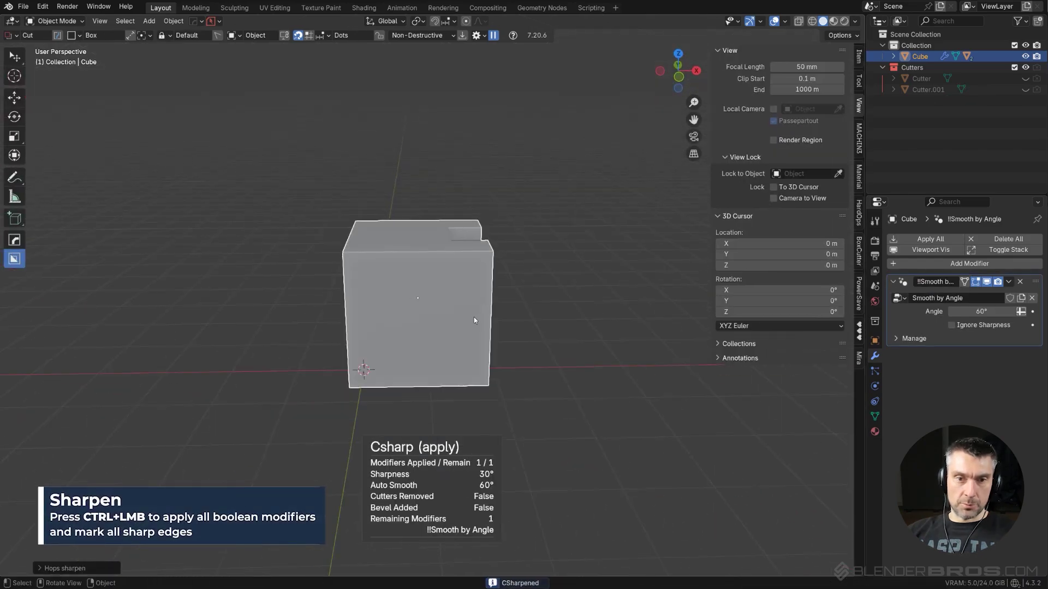
scroll(480, 297, up, 3)
key(shift+s)
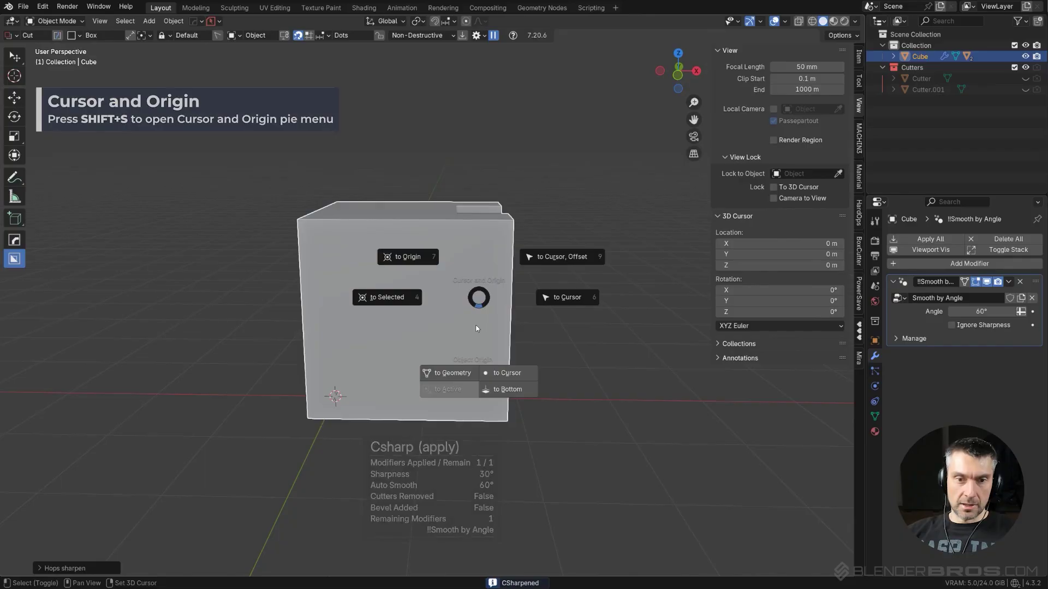
click(457, 373)
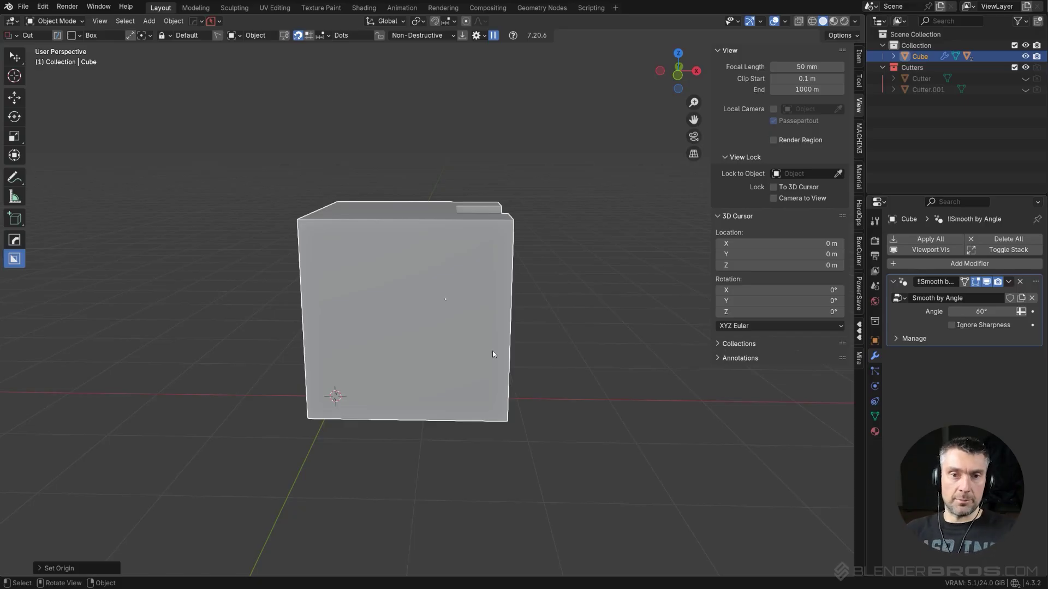
Add a Mirror modifier on the X axis to the notched cube and enable Bisect on X.
middle_drag(503, 341, 444, 255)
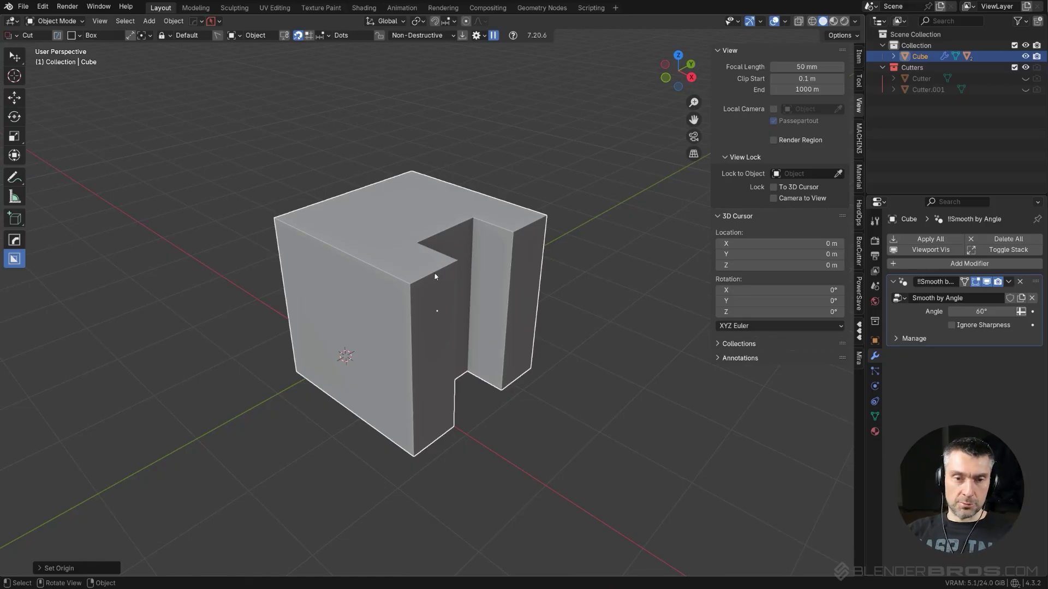
middle_drag(437, 268, 501, 261)
scroll(501, 262, down, 2)
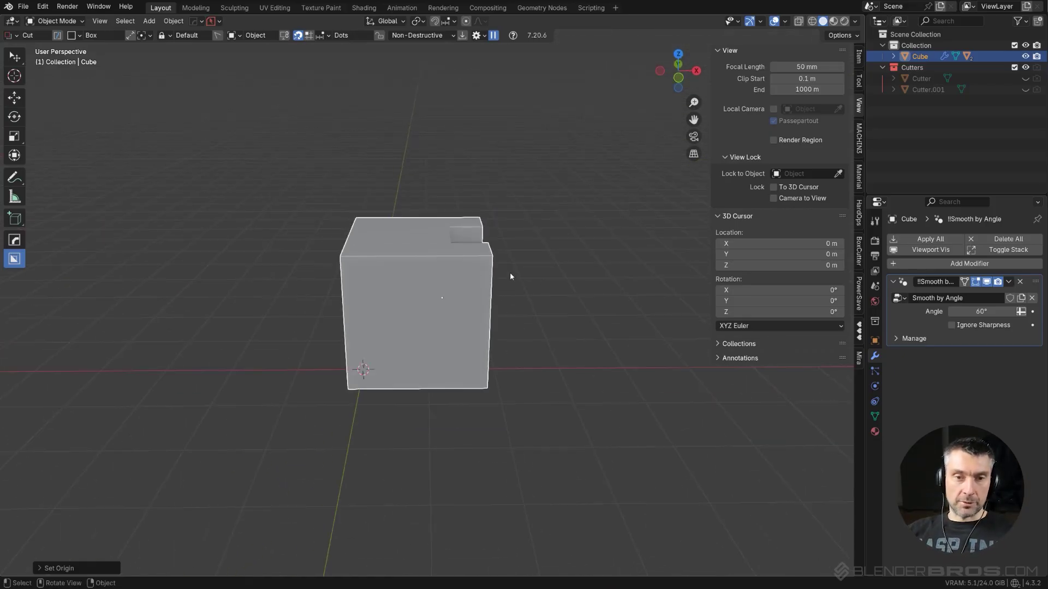
click(934, 265)
mouse_move(934, 266)
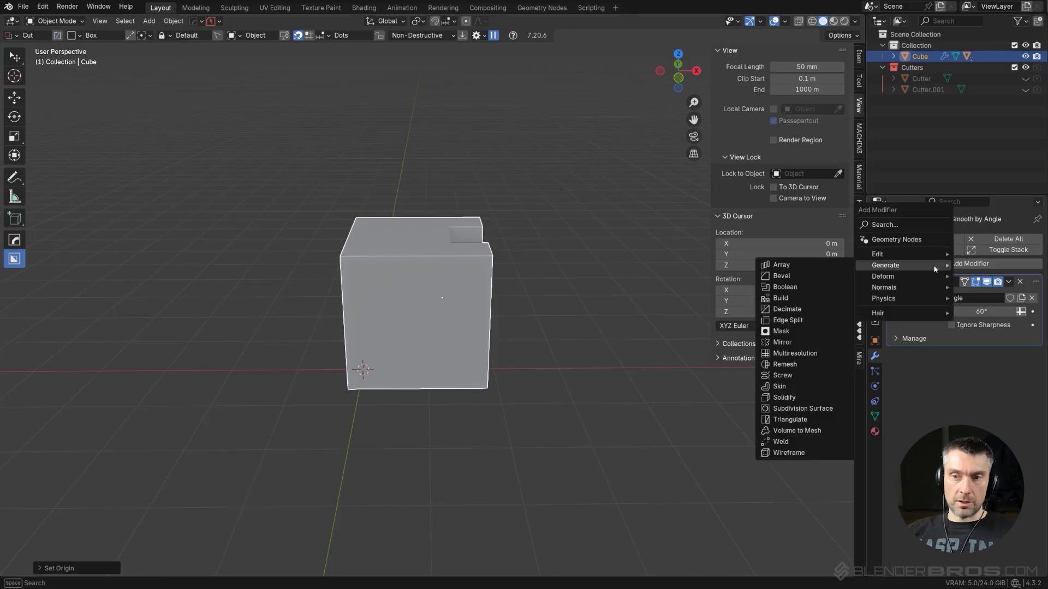
click(798, 341)
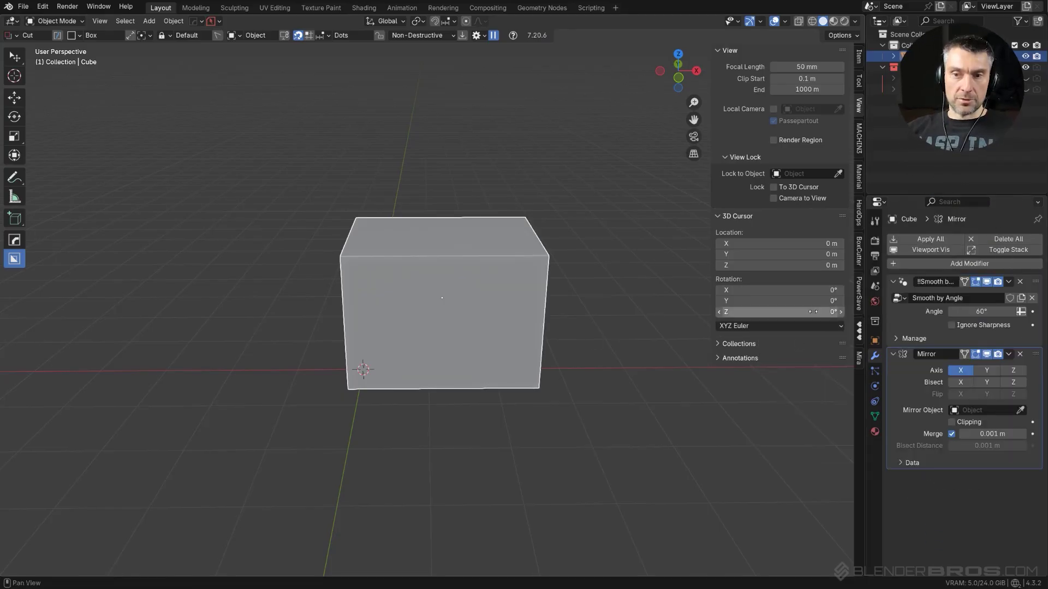
click(960, 381)
middle_drag(533, 361, 513, 384)
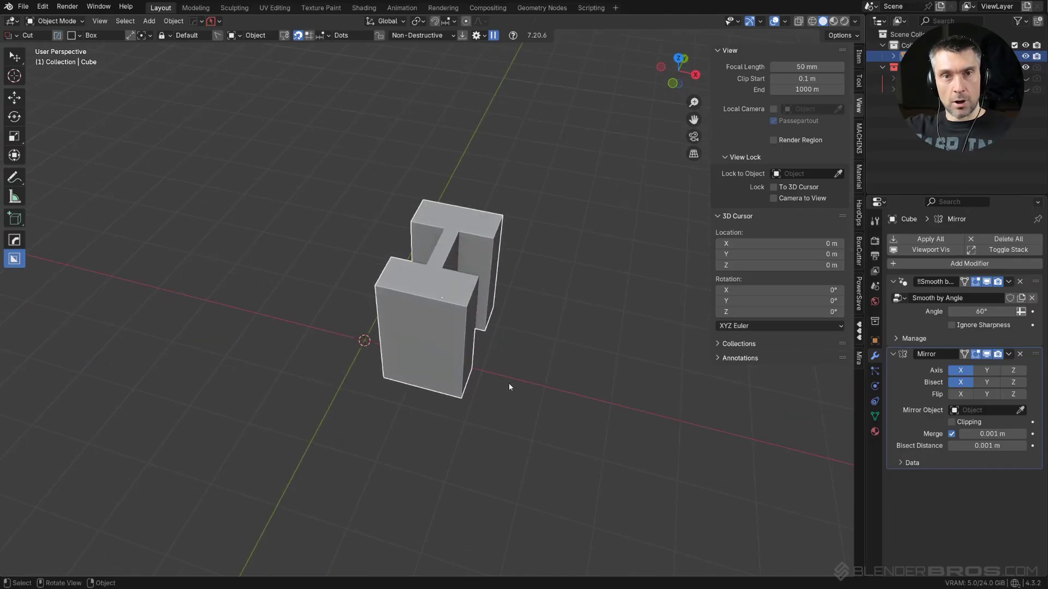
middle_drag(509, 387, 412, 271)
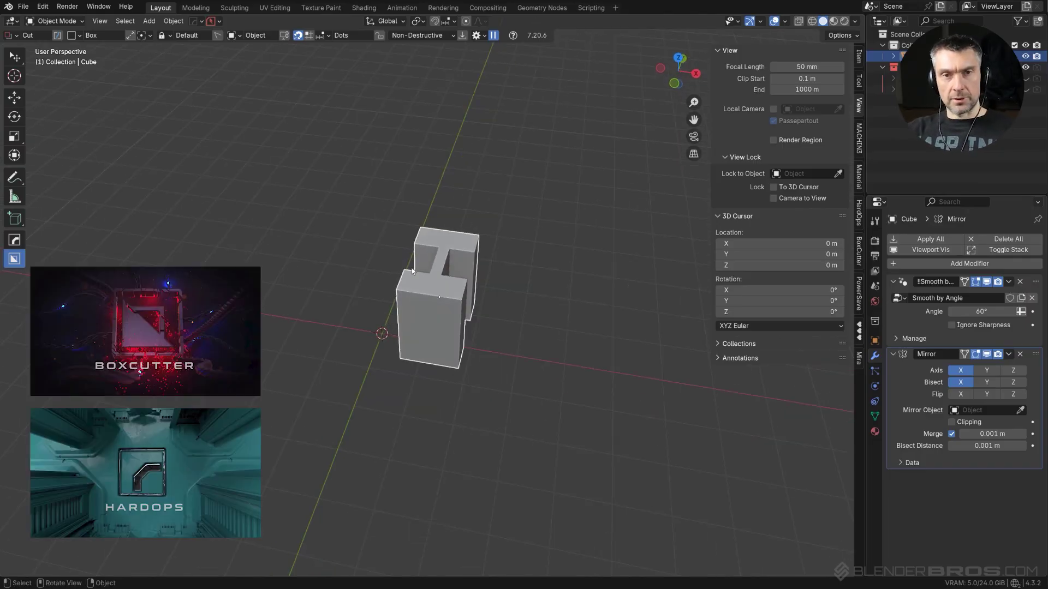
Examine the pivot point choices of the HardOps mirror gizmo, then exit it without mirroring.
key(alt+x)
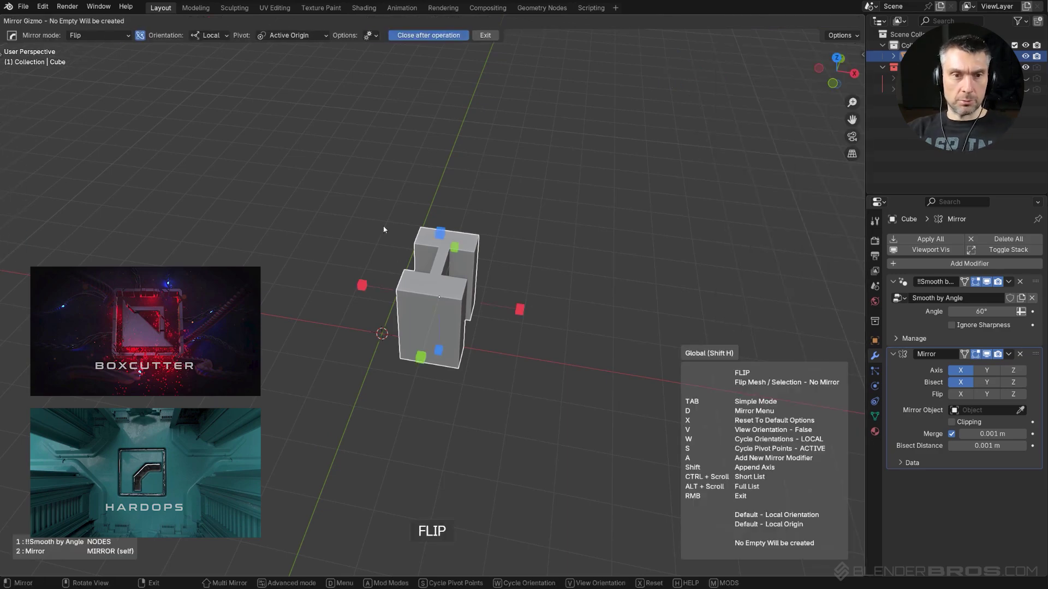
click(292, 35)
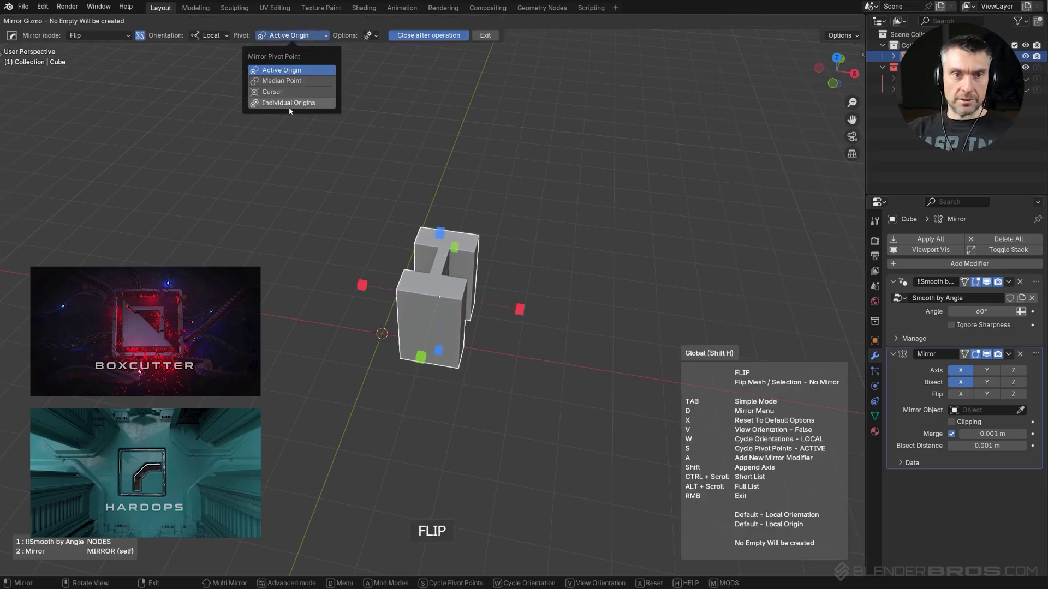
right_click(532, 263)
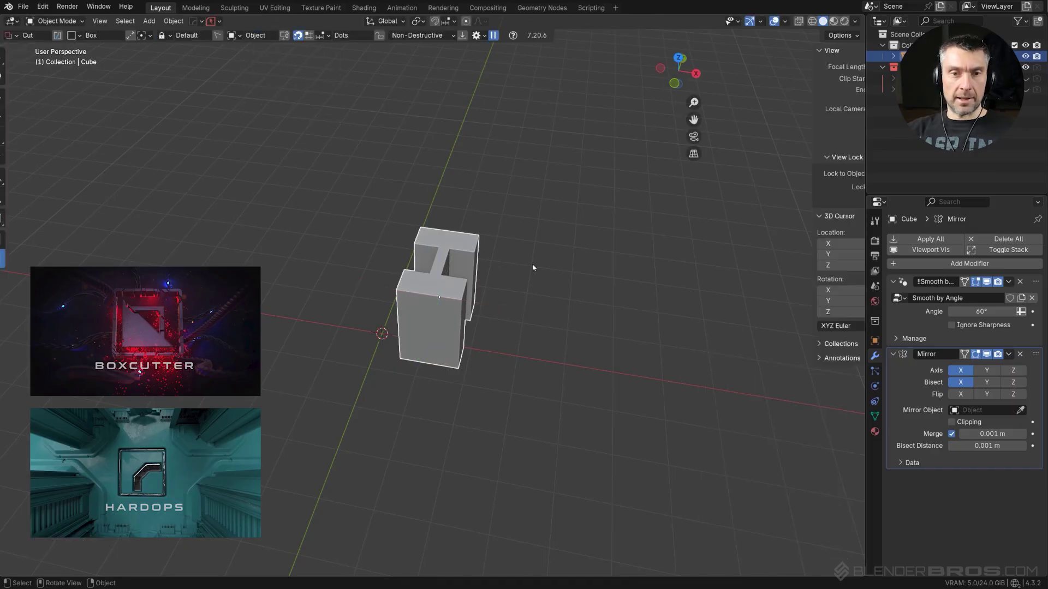
middle_drag(508, 253, 440, 373)
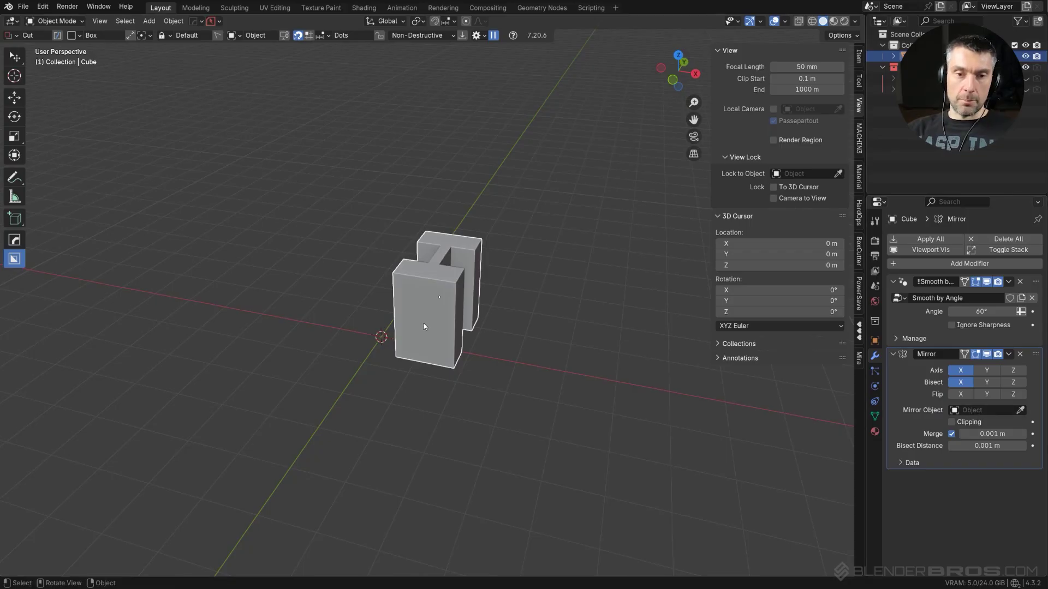
mouse_move(417, 334)
middle_down()
mouse_move(471, 335)
mouse_move(421, 326)
middle_up()
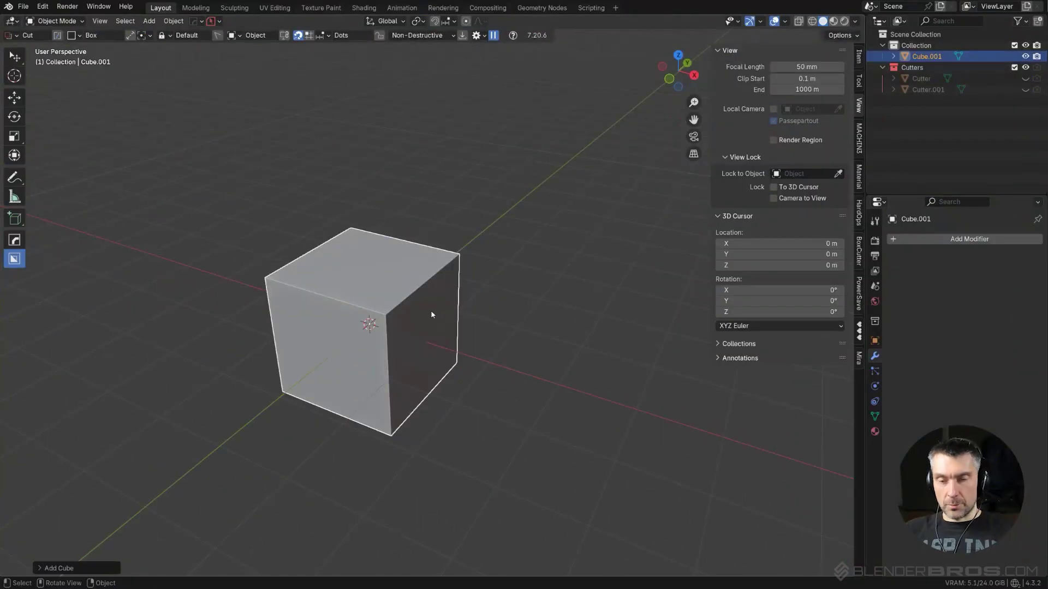
Hide the sidebar in the 3D viewport.
key(n)
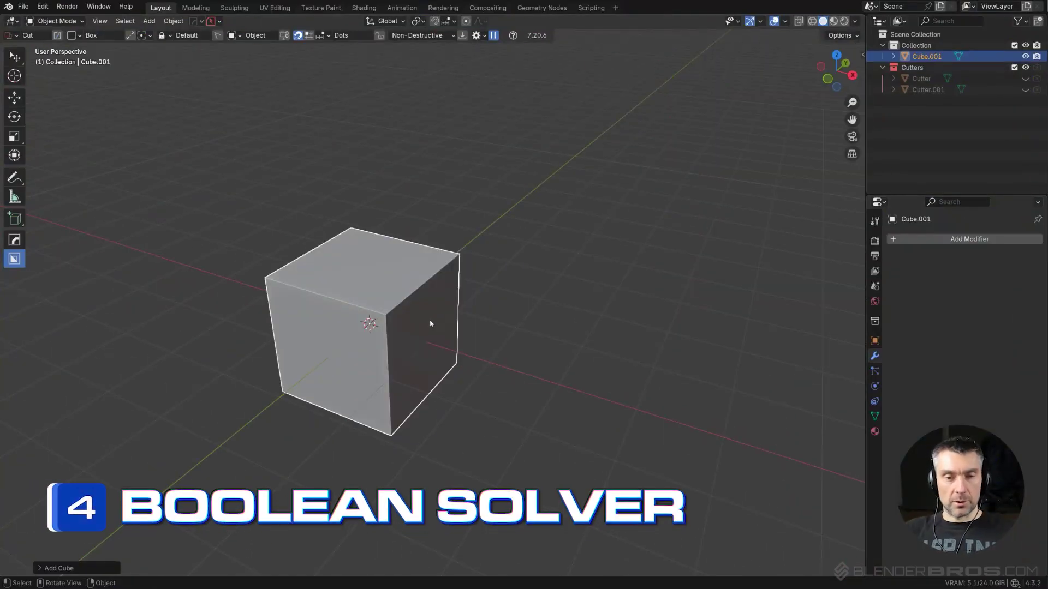
middle_drag(437, 323, 491, 322)
key(shift+d)
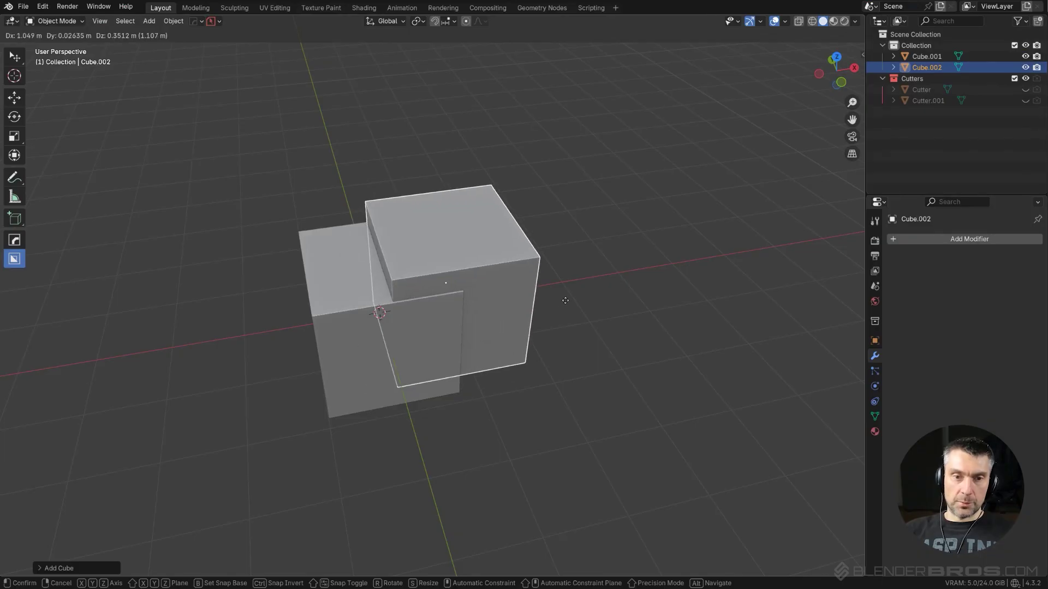
click(562, 297)
key(s)
click(628, 312)
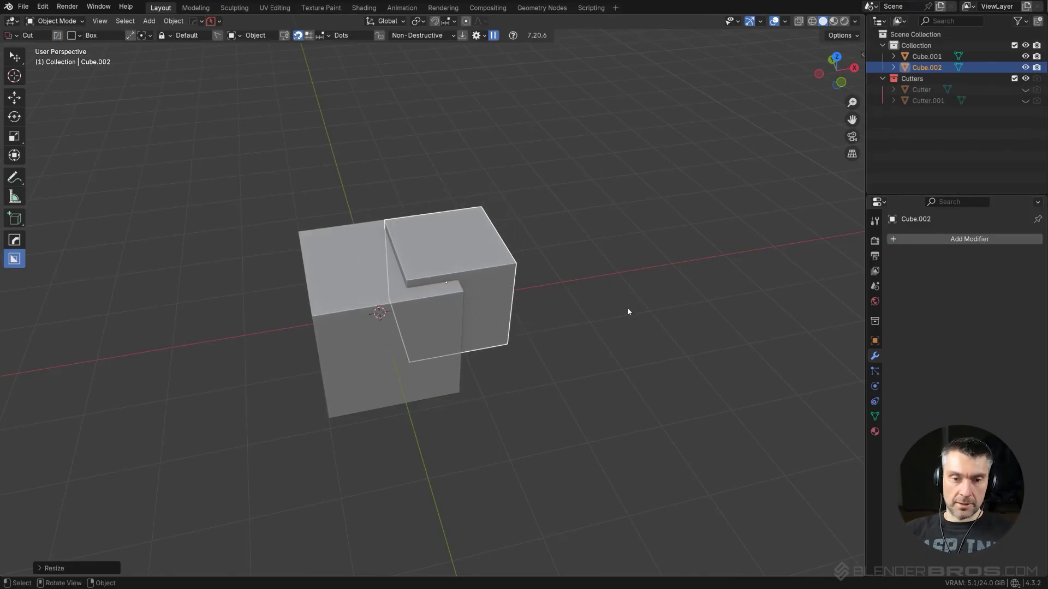
key(Delete)
Duplicate the cube and move the copy along +X so the two partly overlap with coplanar top faces.
click(347, 326)
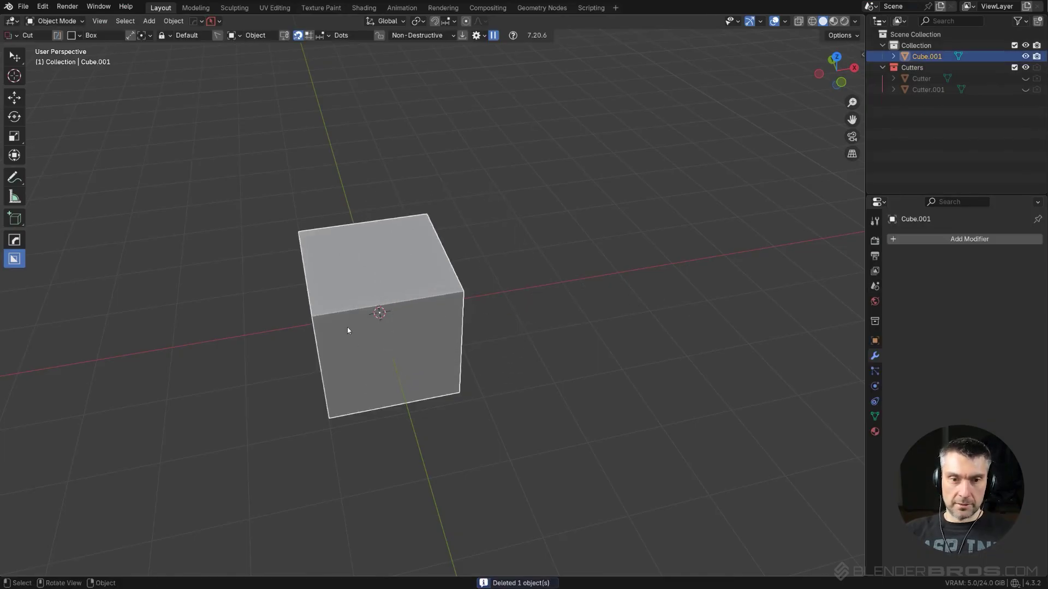
key(shift+d)
key(Escape)
key(g)
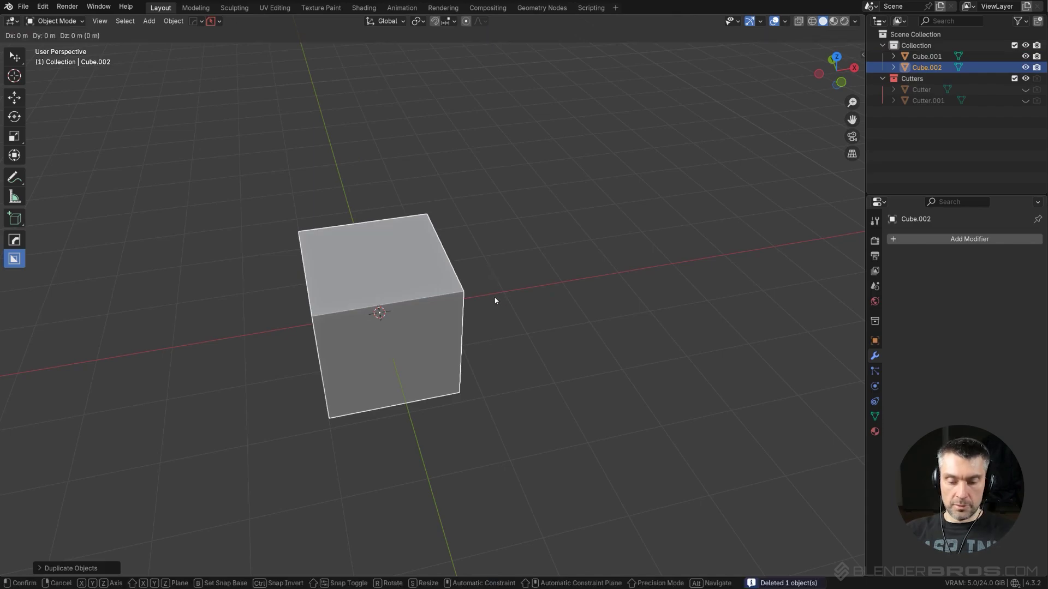
key(y)
key(x)
click(556, 293)
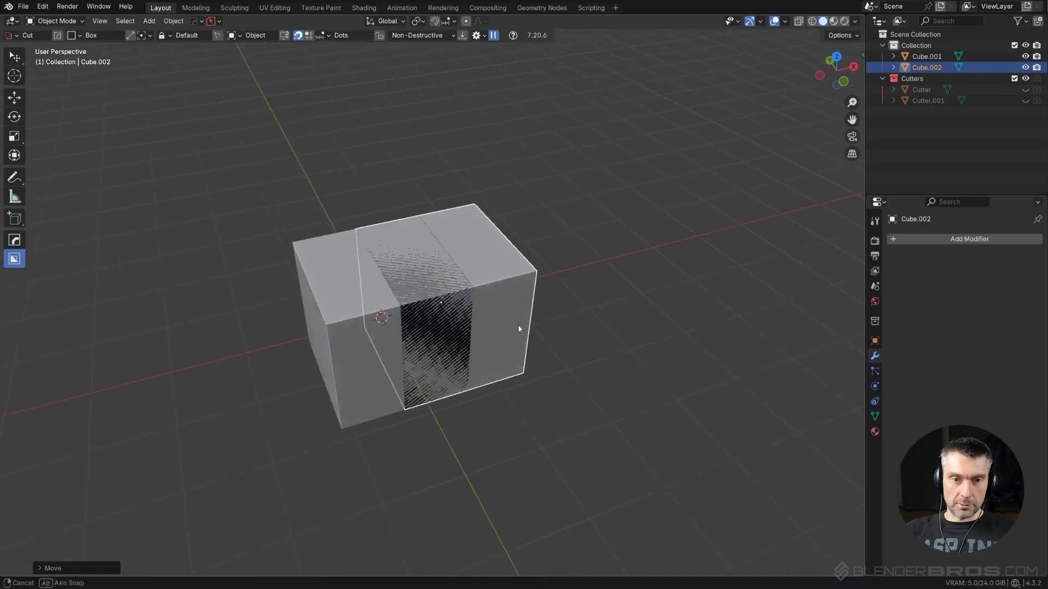
Scale the duplicate cube down along Y so its sides sit inside the width of the original.
middle_drag(519, 325, 654, 394)
key(s)
key(x)
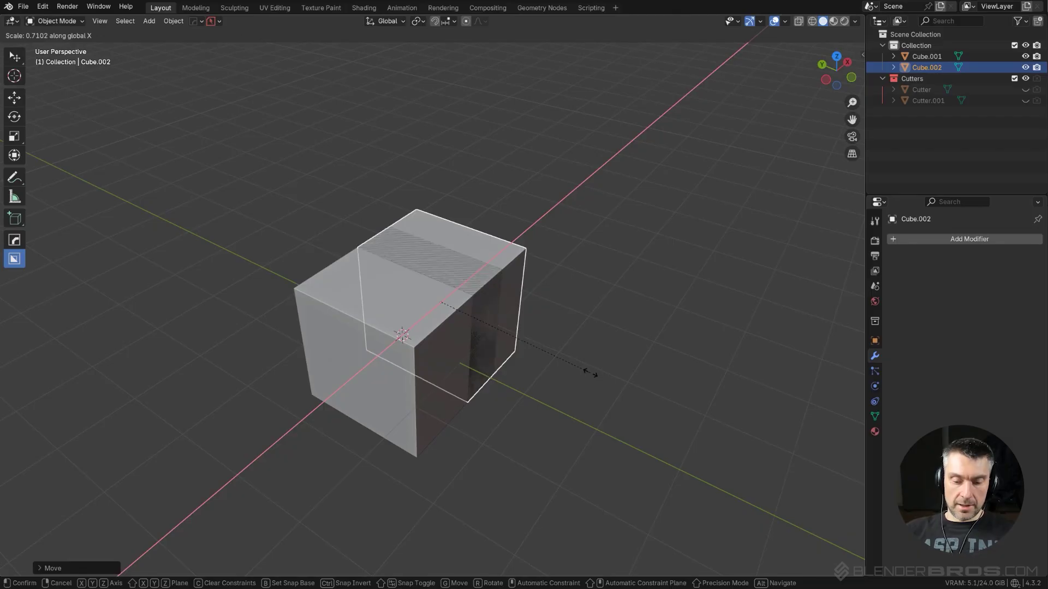
alt+middle_drag(585, 369, 575, 362)
click(544, 351)
Select the duplicate and then the original cube, and subtract the duplicate with a HardOps Difference Boolean.
scroll(545, 351, up, 3)
shift+click(532, 284)
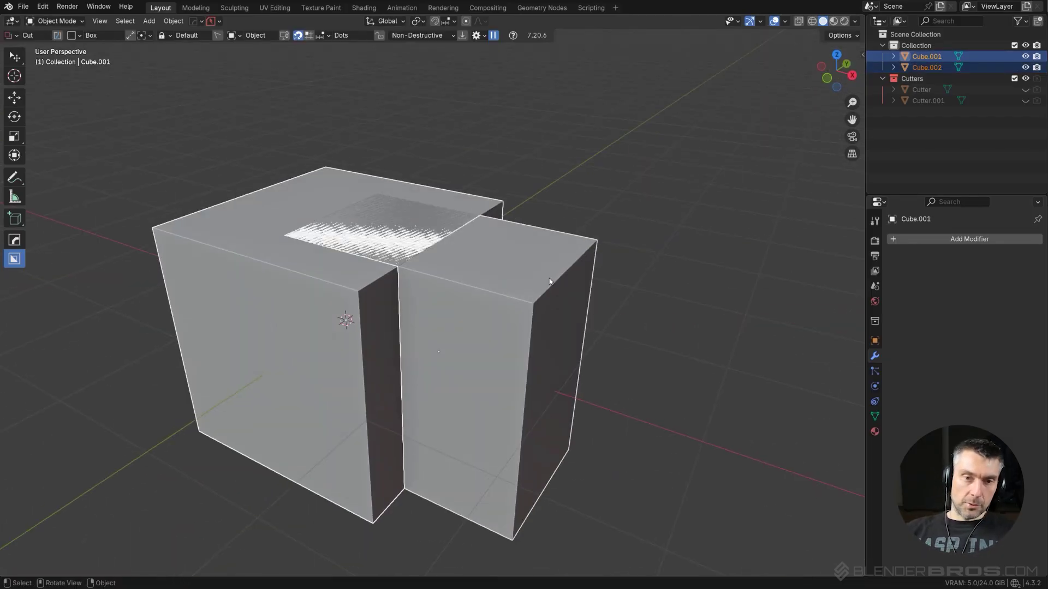
key(ctrl+z)
key(ctrl+z)
key(ctrl+shift+z)
key(ctrl+shift+z)
key(ctrl+shift+b)
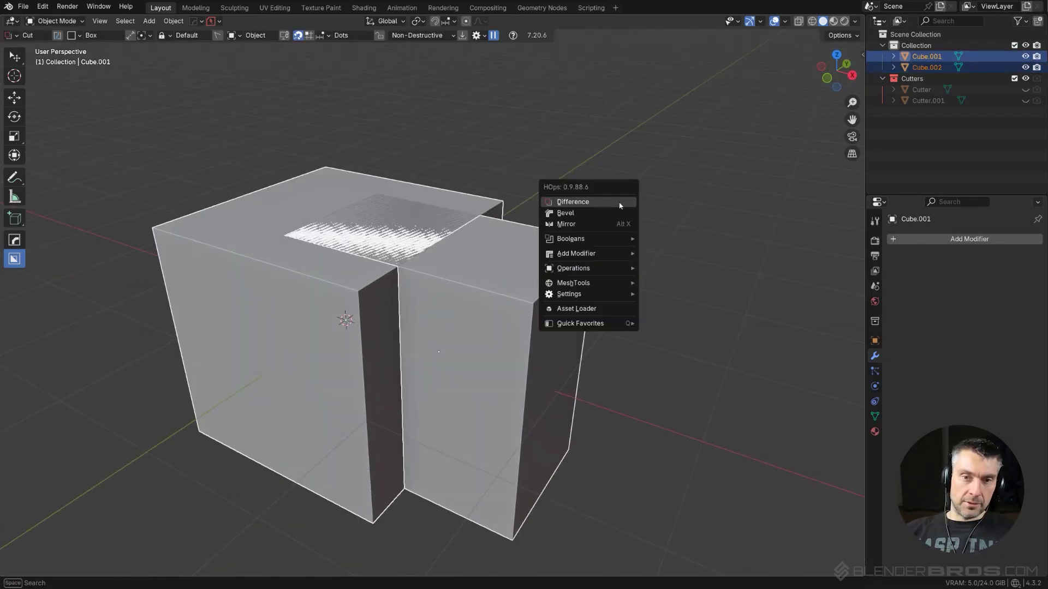
click(620, 206)
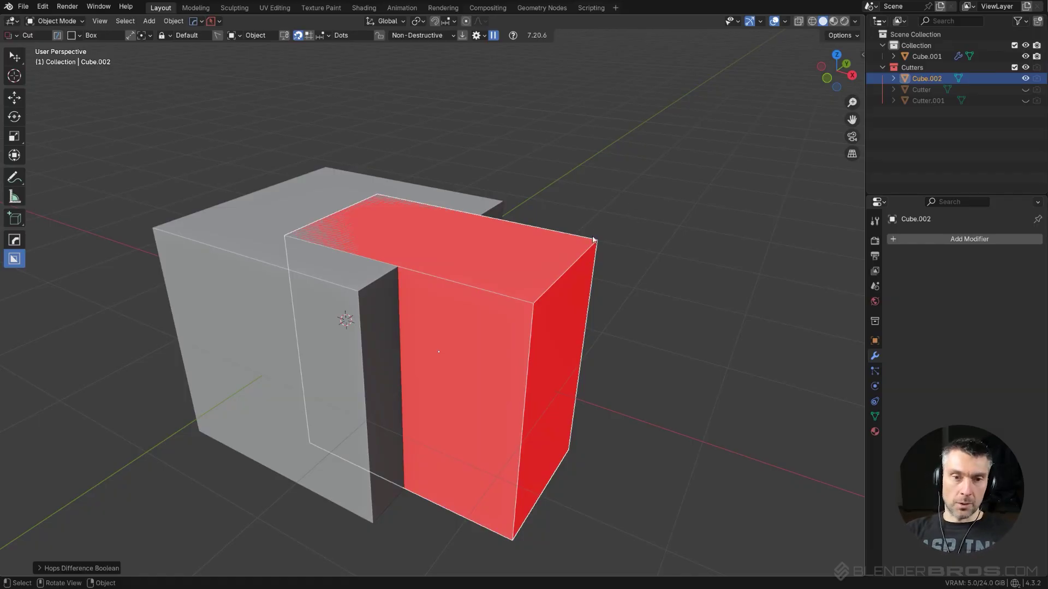
Set the solver of the original cube's Boolean modifier to Exact.
middle_drag(358, 255, 462, 216)
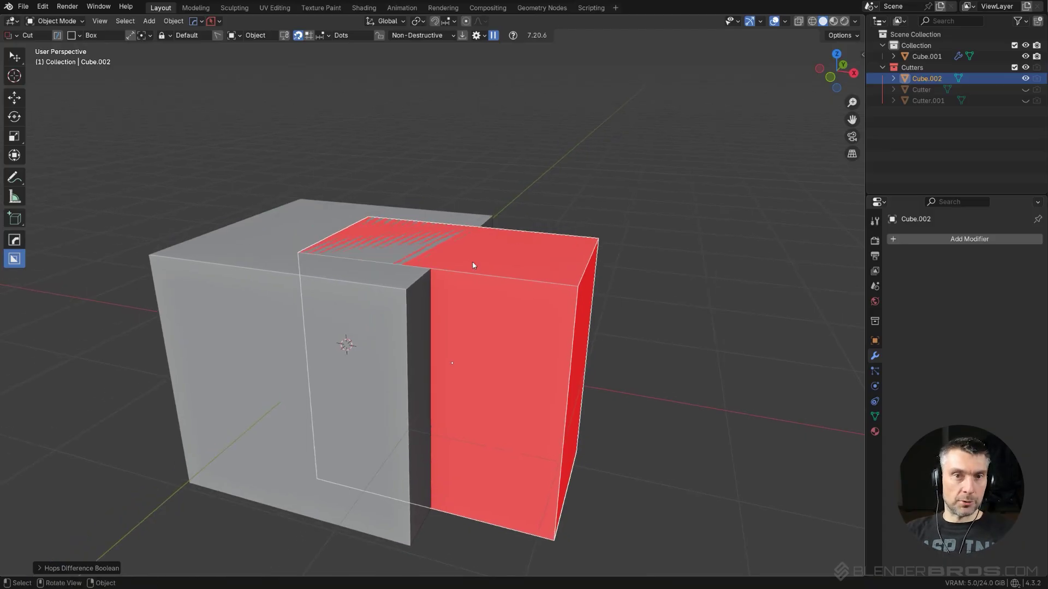
click(299, 237)
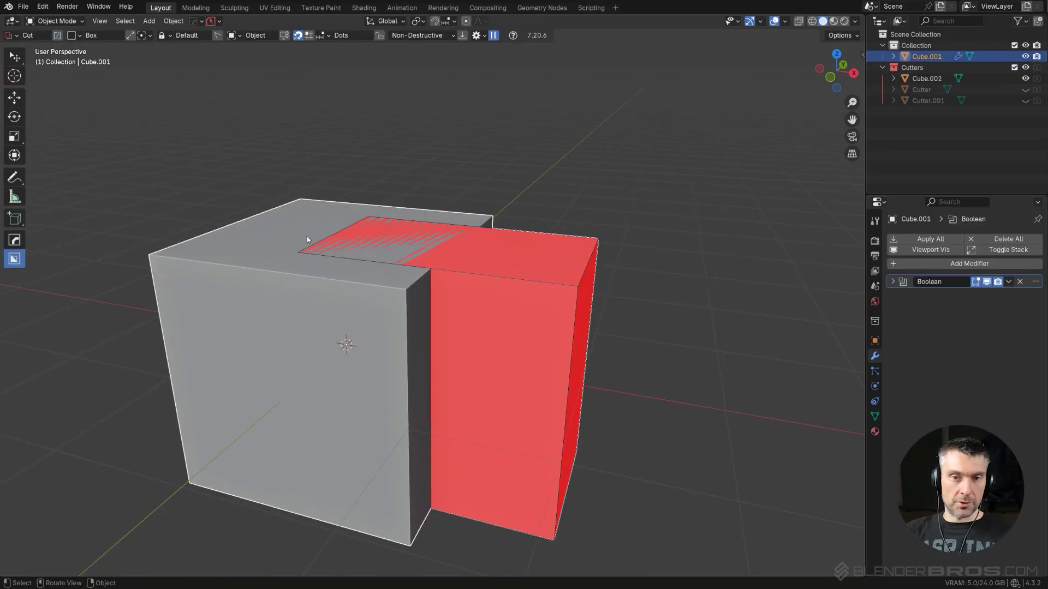
click(893, 282)
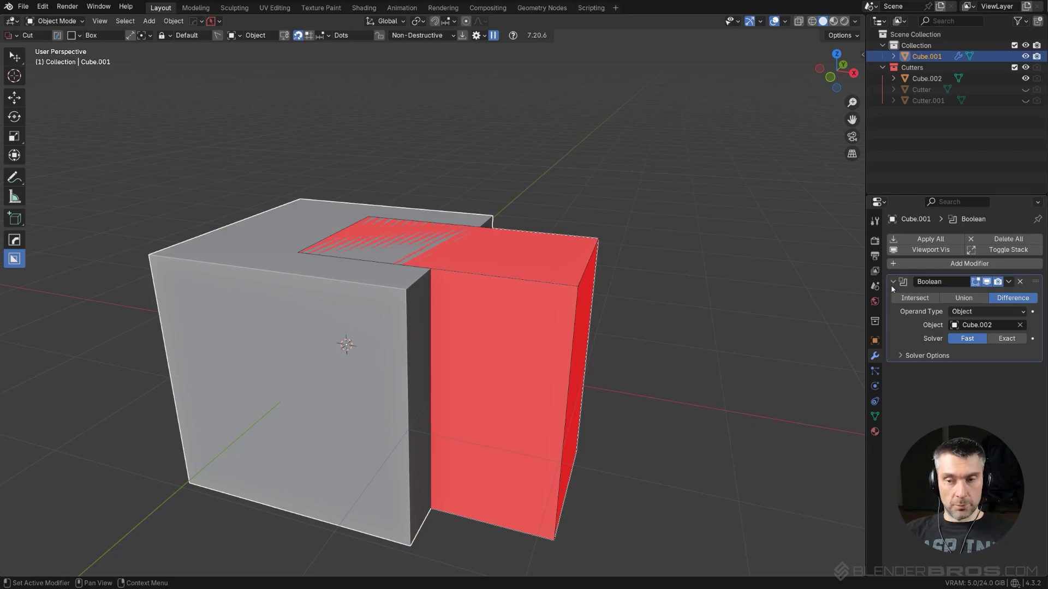
click(1007, 338)
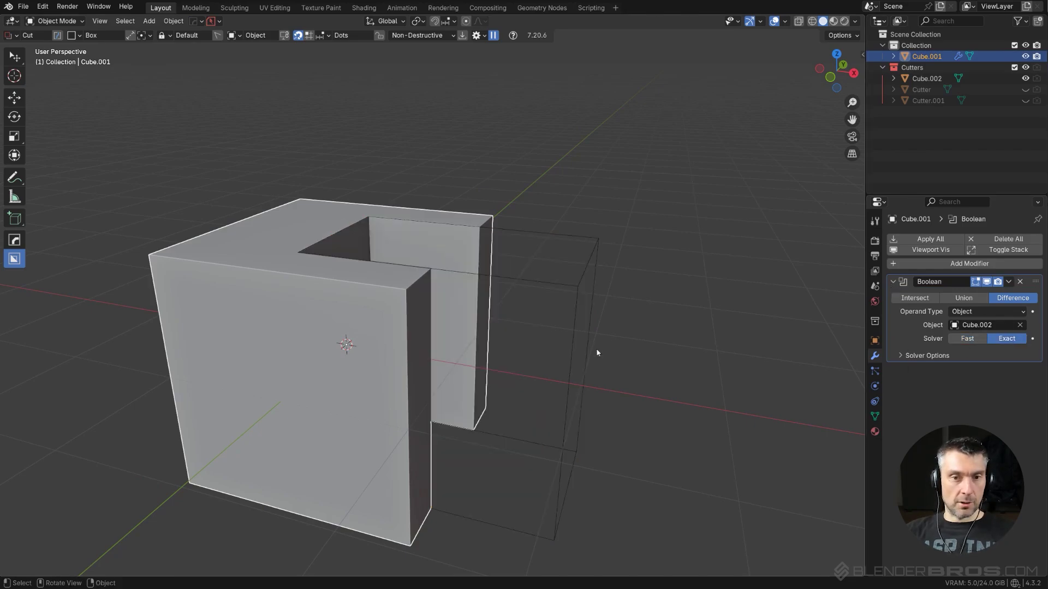
middle_drag(597, 353, 571, 313)
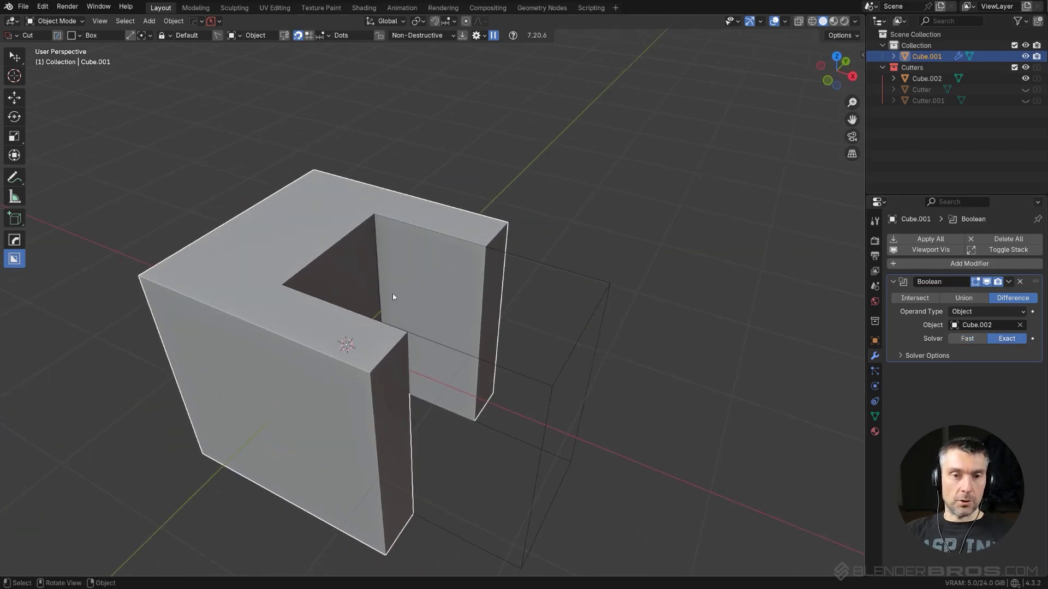
middle_drag(619, 284, 518, 224)
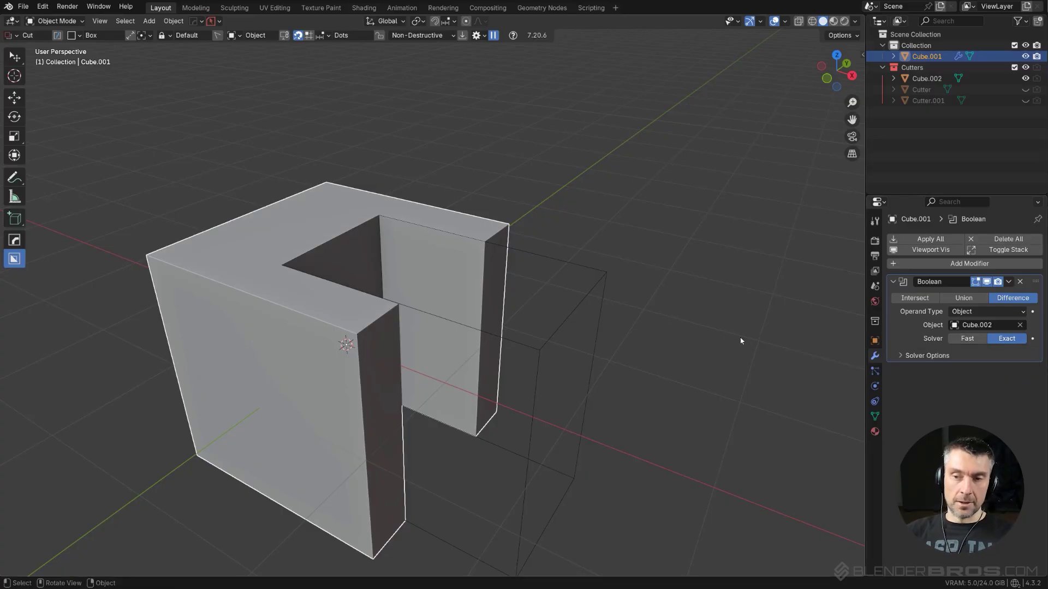
Delete the cube and its Boolean cutter from the scene.
middle_drag(646, 354, 677, 316)
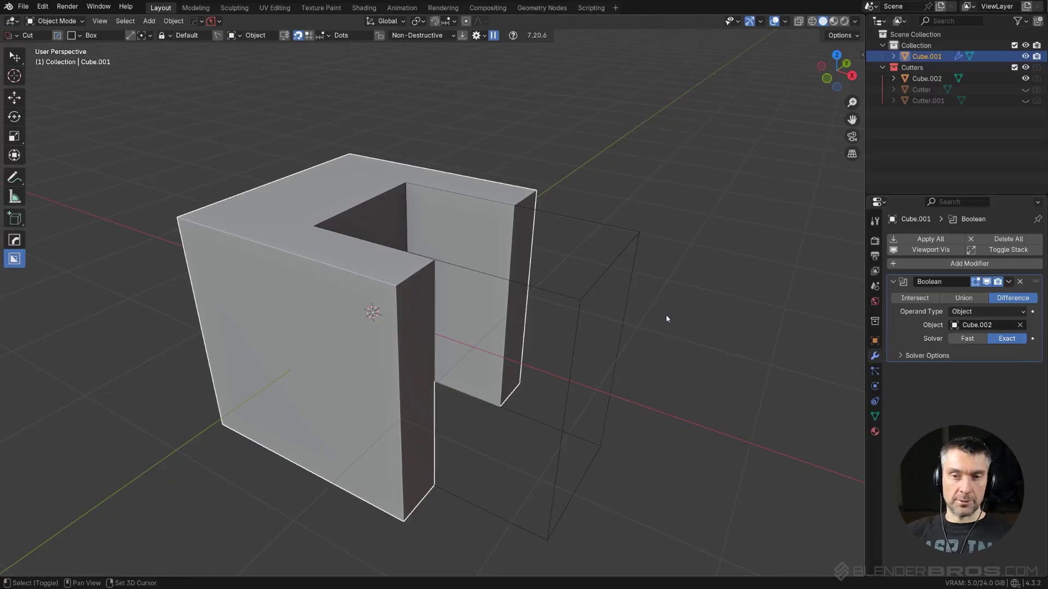
middle_drag(666, 316, 715, 346)
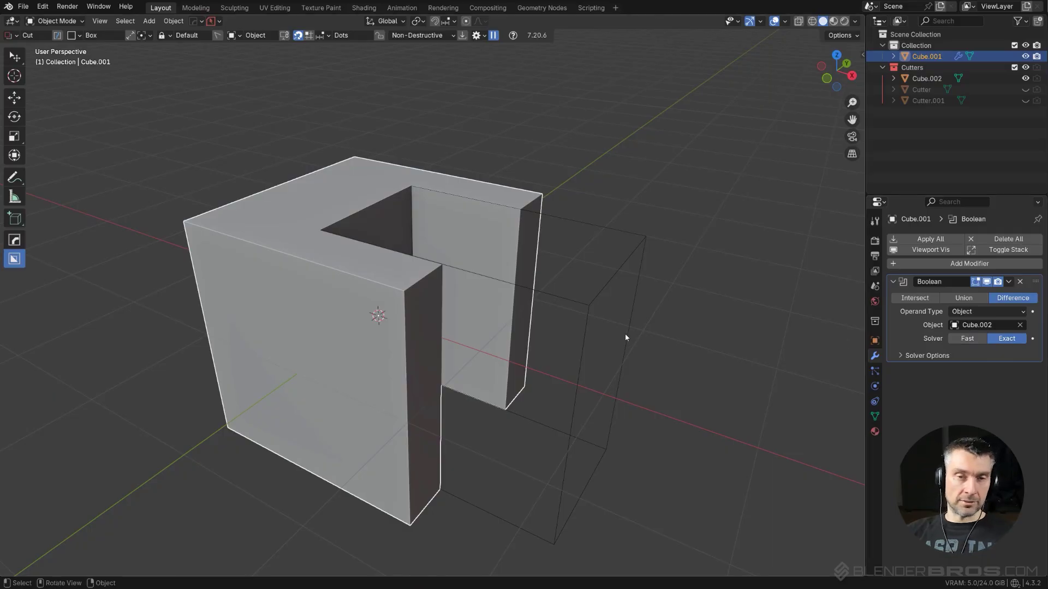
key(Delete)
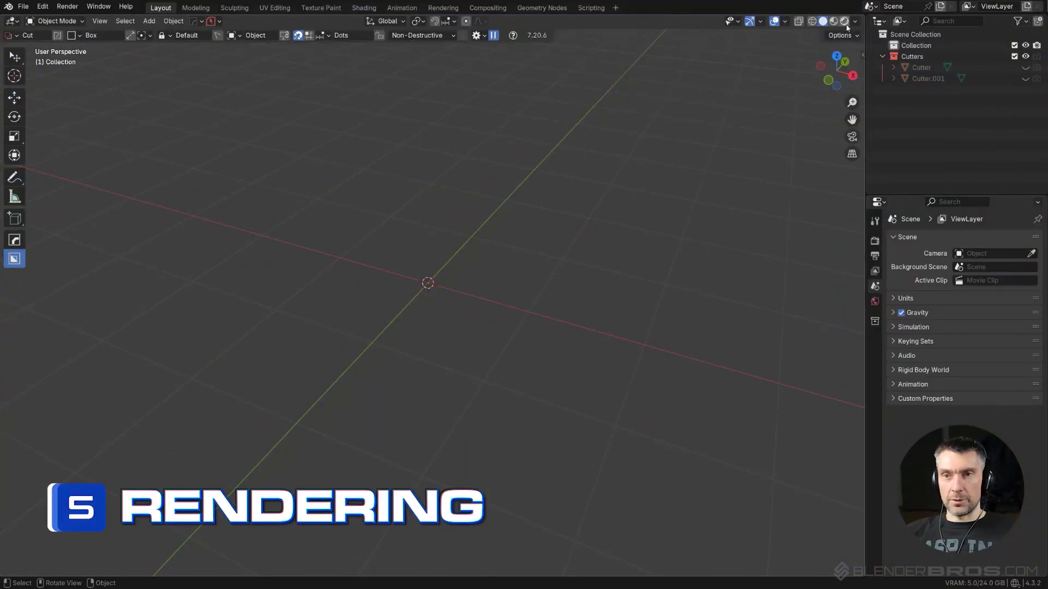
Switch the viewport to Rendered shading and show the scene's render properties.
key(z)
click(874, 240)
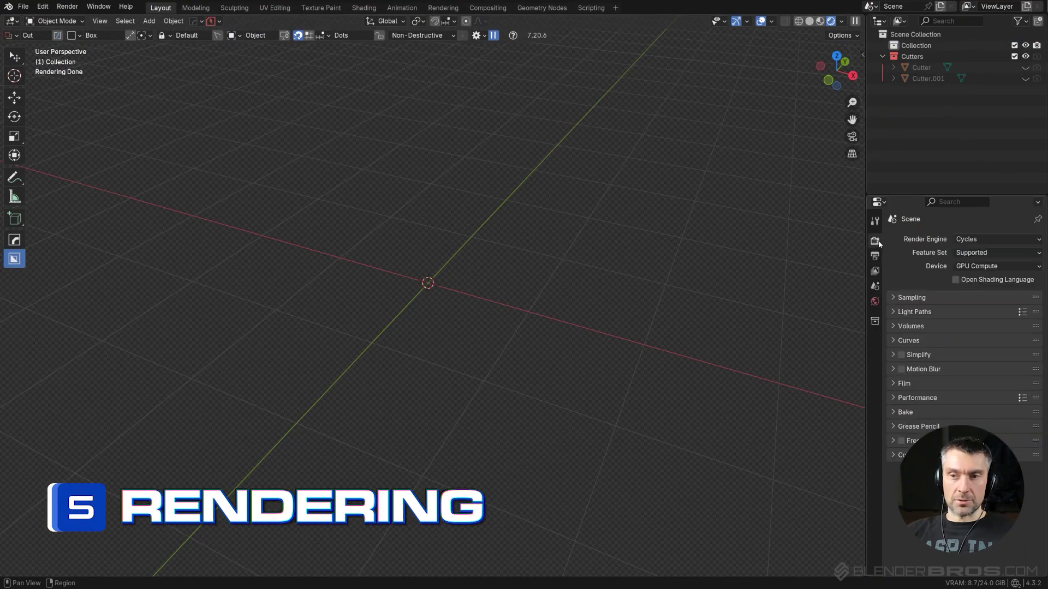
Switch the Cycles render device to CPU and back to GPU Compute.
click(977, 266)
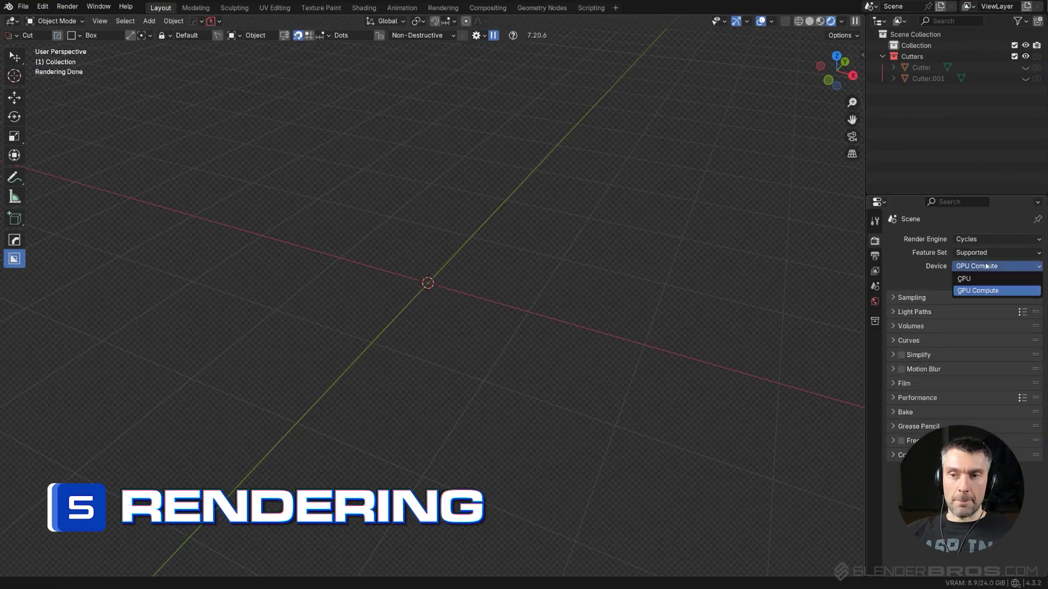
click(992, 279)
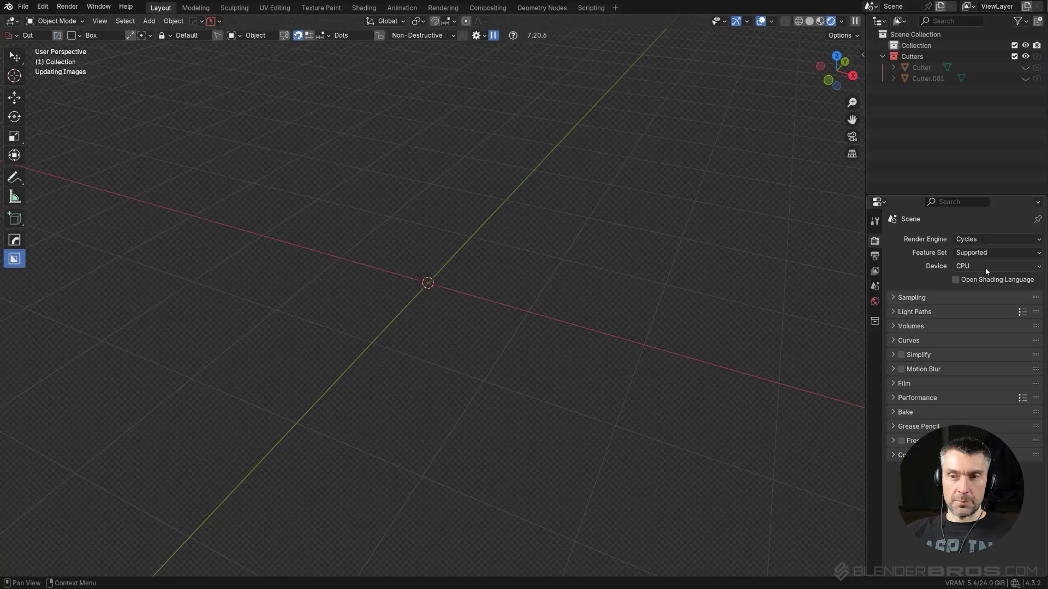
click(985, 268)
click(992, 290)
click(992, 267)
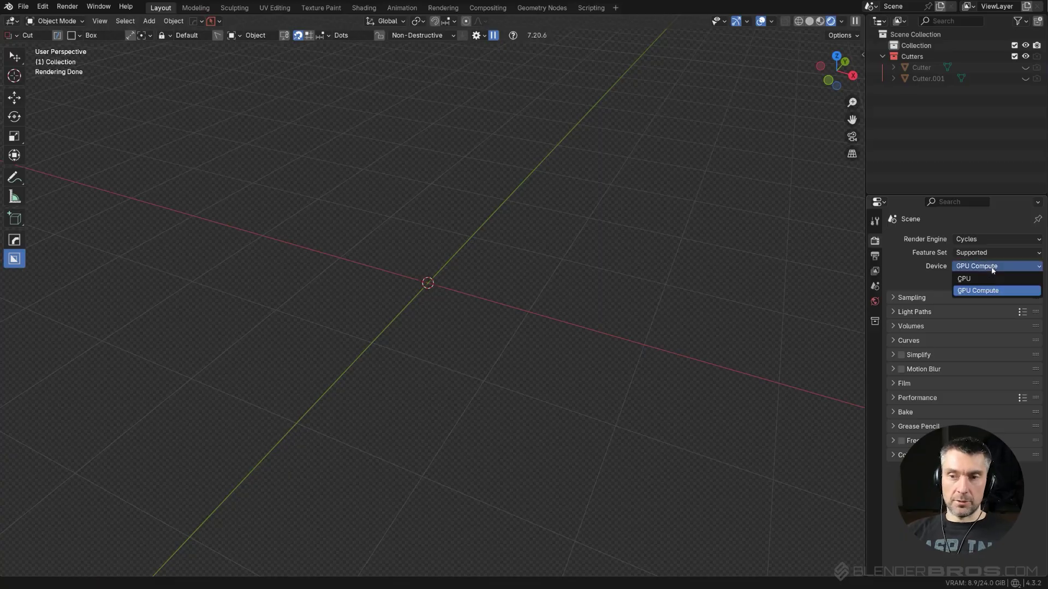
click(992, 281)
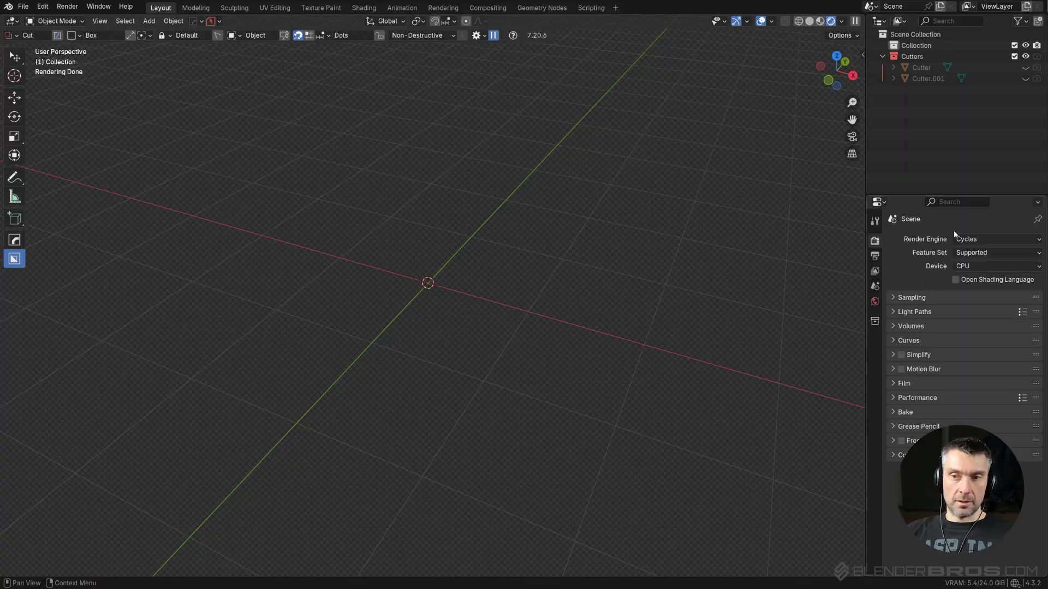
click(1001, 266)
click(993, 279)
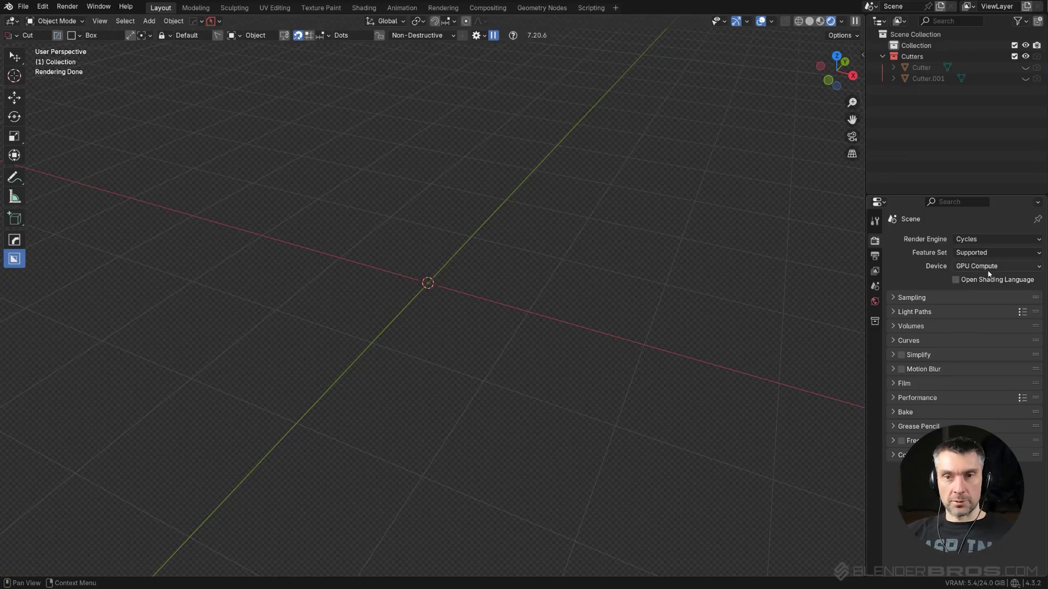
Expand the Sampling settings and examine the Max Samples value for final renders.
click(896, 297)
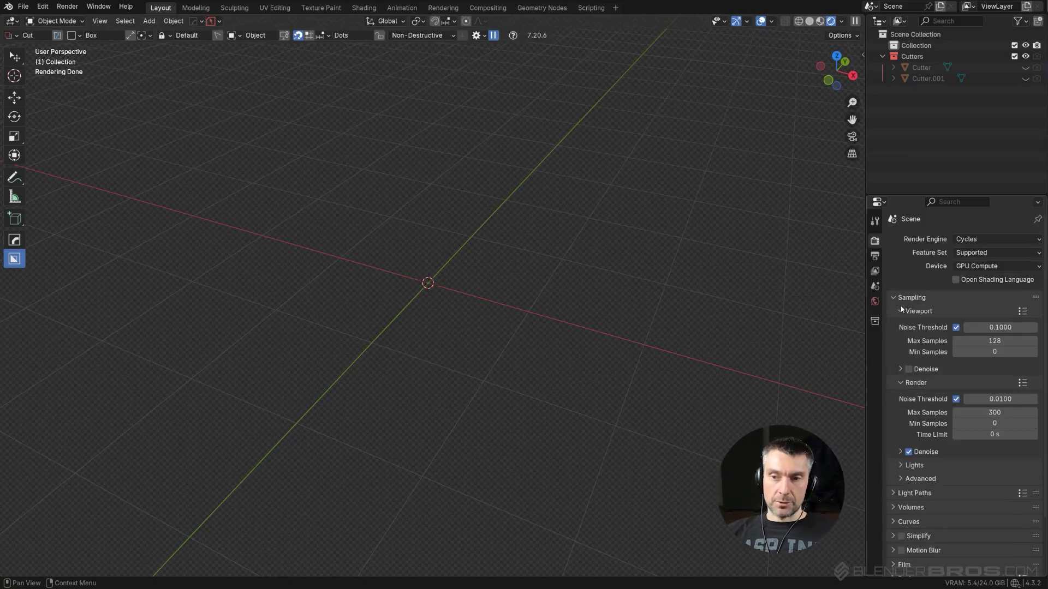
click(986, 414)
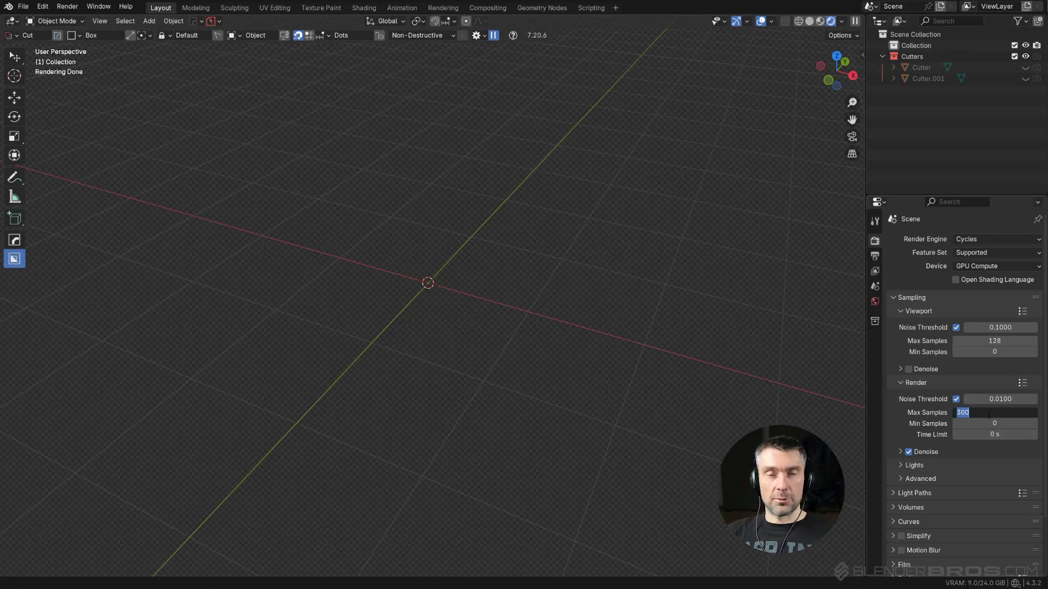
key(Return)
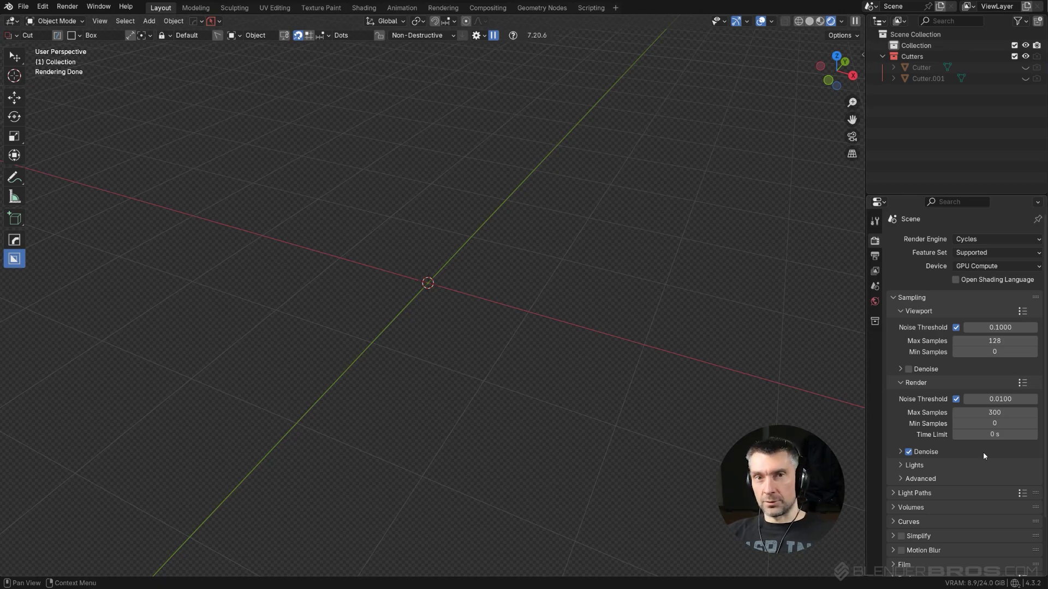
Switch the viewport to Solid shading and add a mesh cube at the origin.
click(810, 21)
middle_drag(517, 307, 484, 274)
key(shift+a)
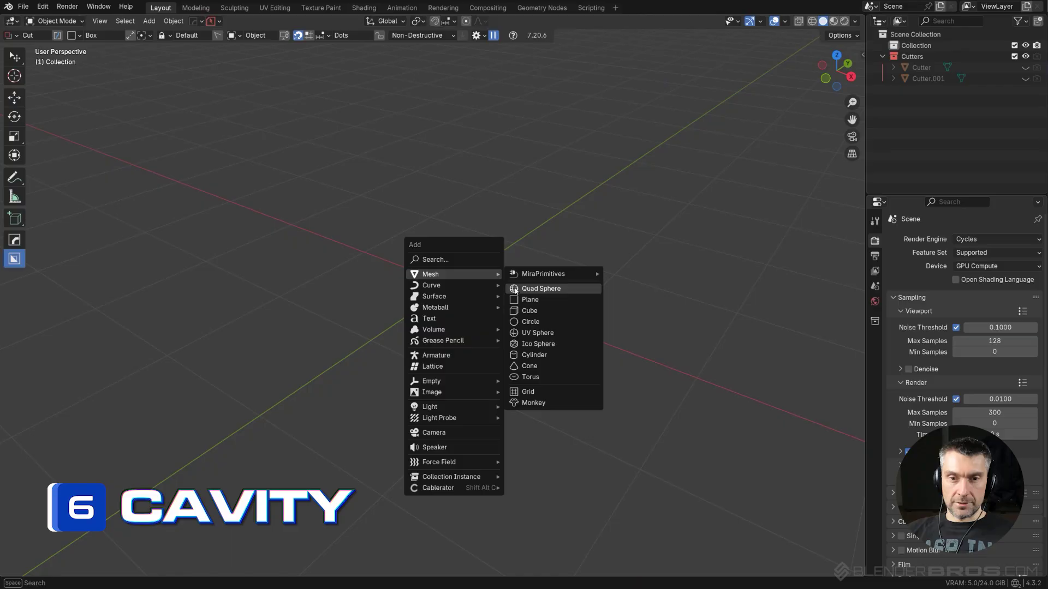
click(530, 310)
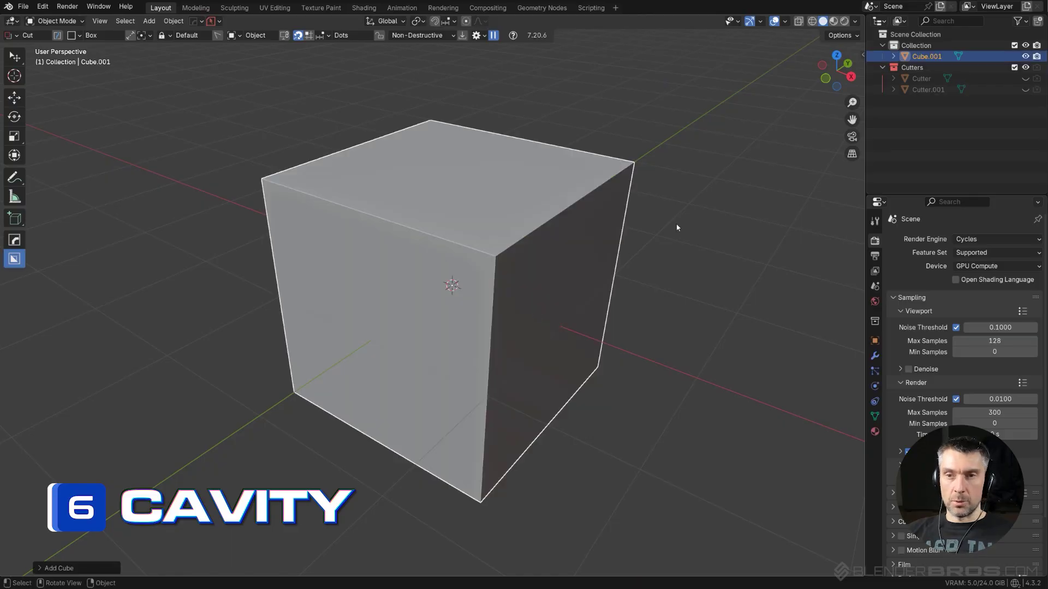
middle_drag(639, 234, 578, 218)
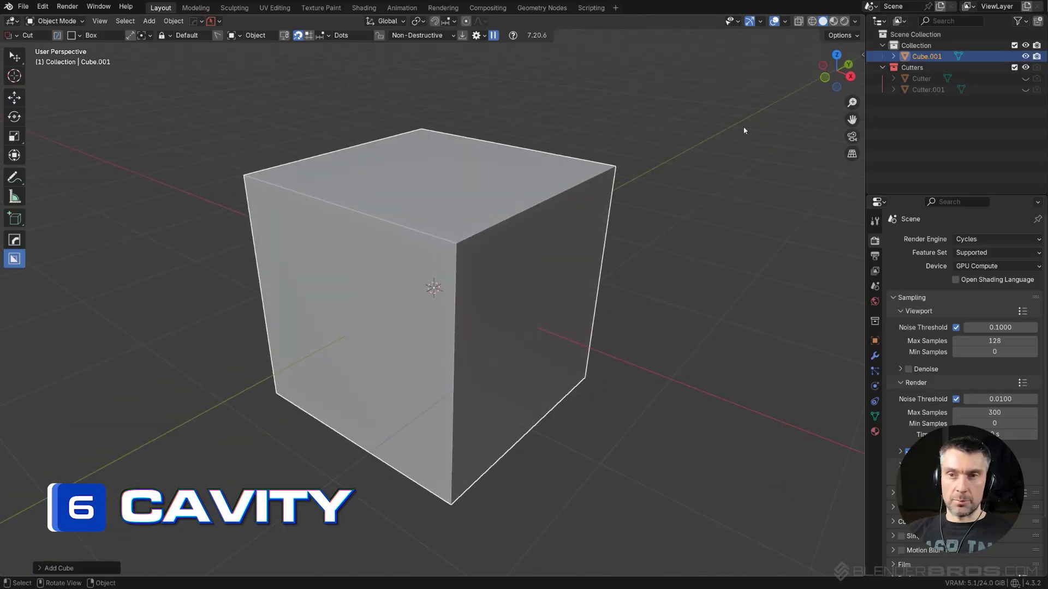
Turn the viewport's Cavity shading off and back on to compare how the cube's edges look.
click(854, 22)
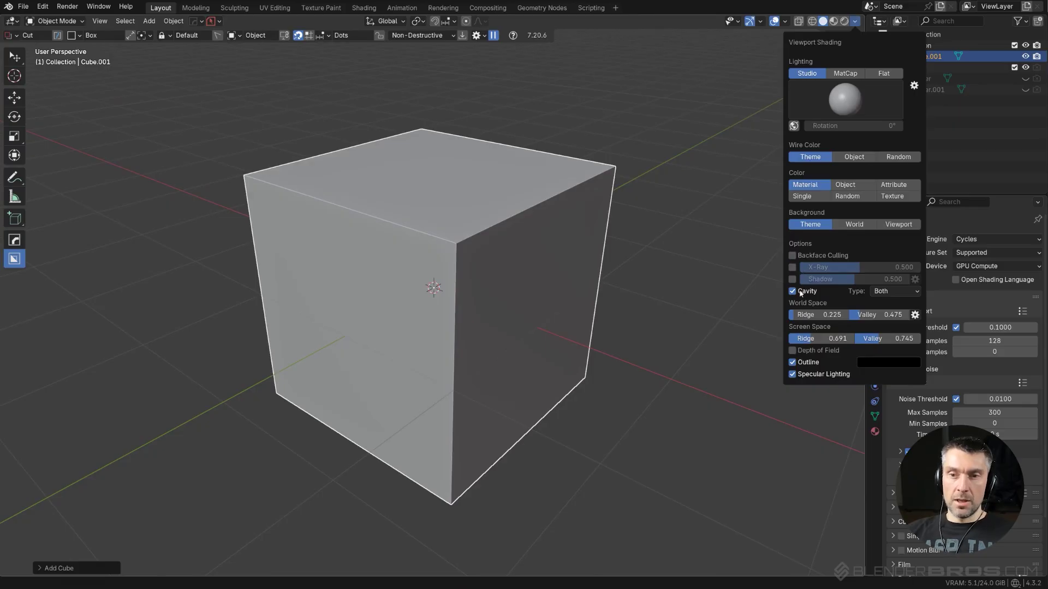
mouse_move(524, 240)
middle_down()
mouse_move(453, 226)
mouse_move(493, 234)
middle_up()
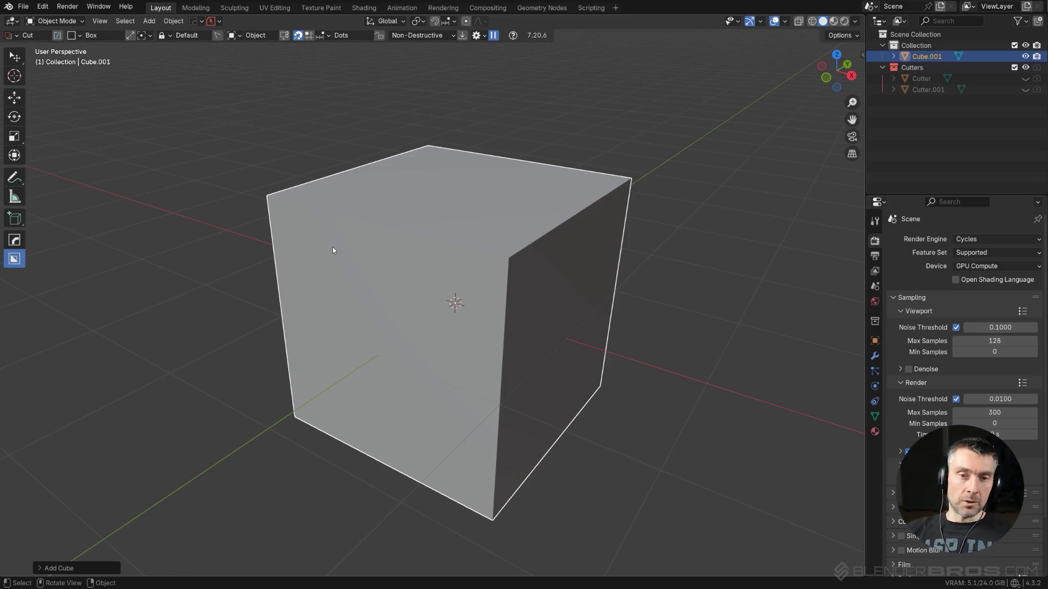
click(855, 21)
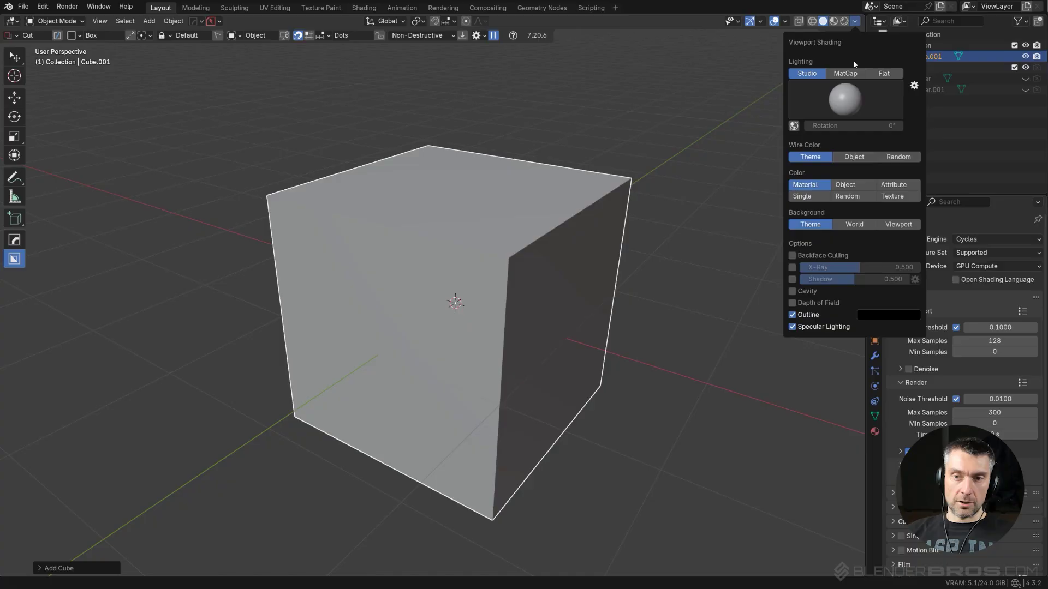
click(828, 290)
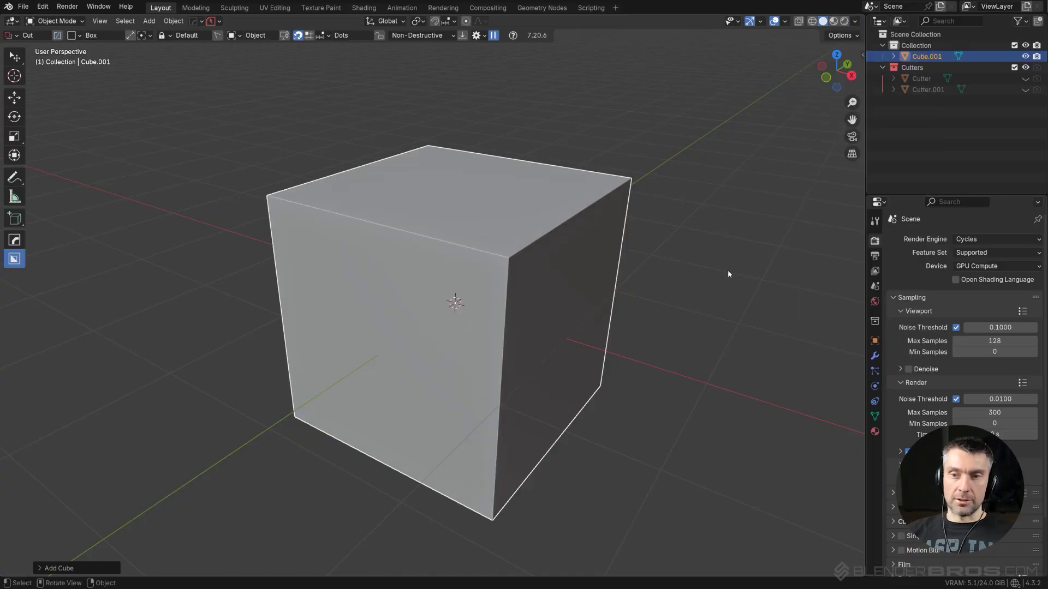
Examine the cube's edges with Cavity shading enabled, from different angles and distances.
scroll(549, 274, up, 2)
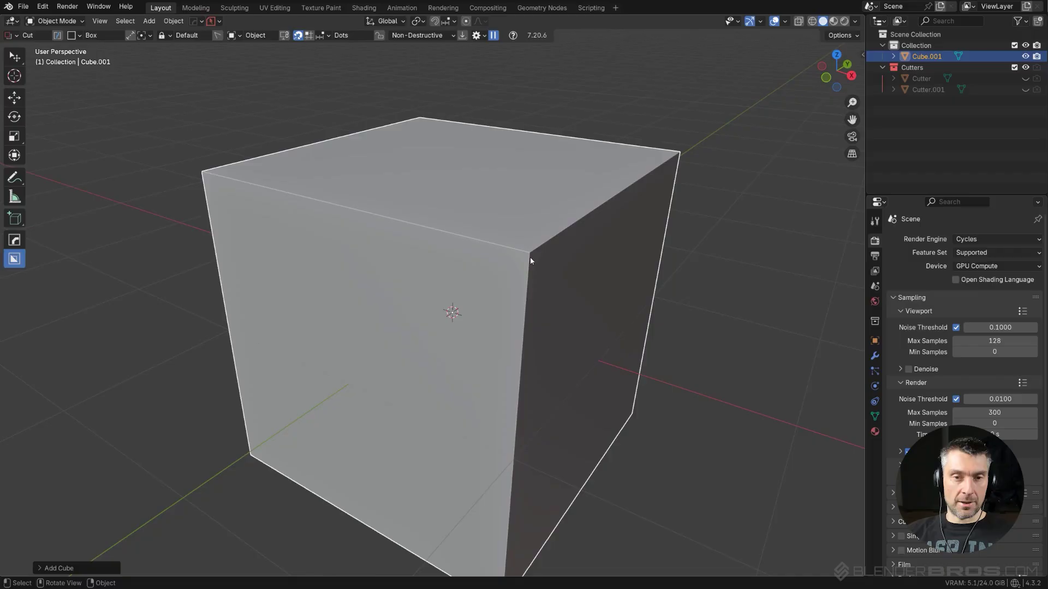
scroll(574, 282, down, 5)
scroll(527, 277, up, 5)
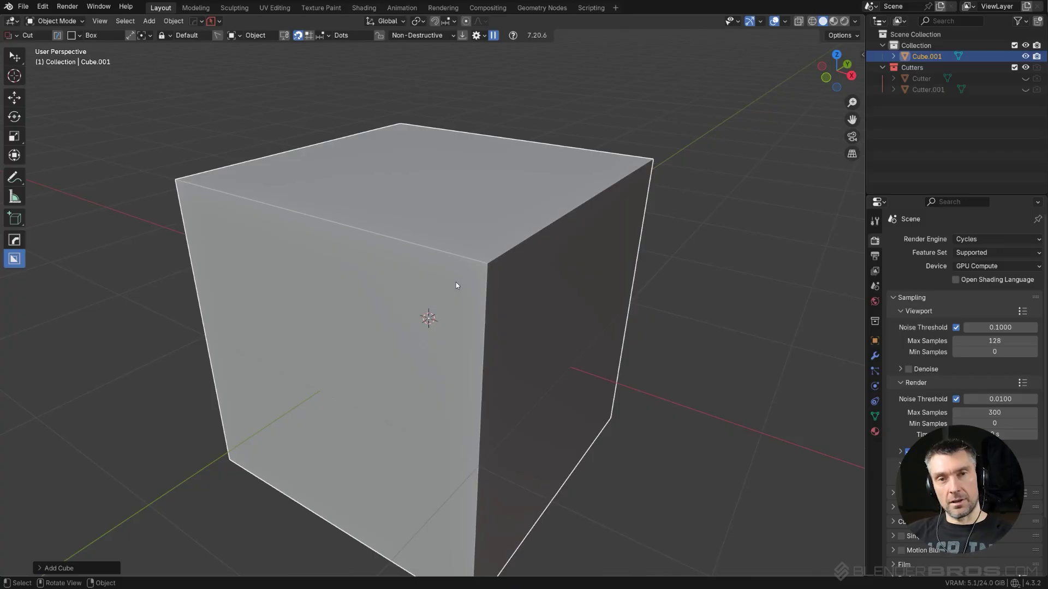
scroll(456, 283, down, 4)
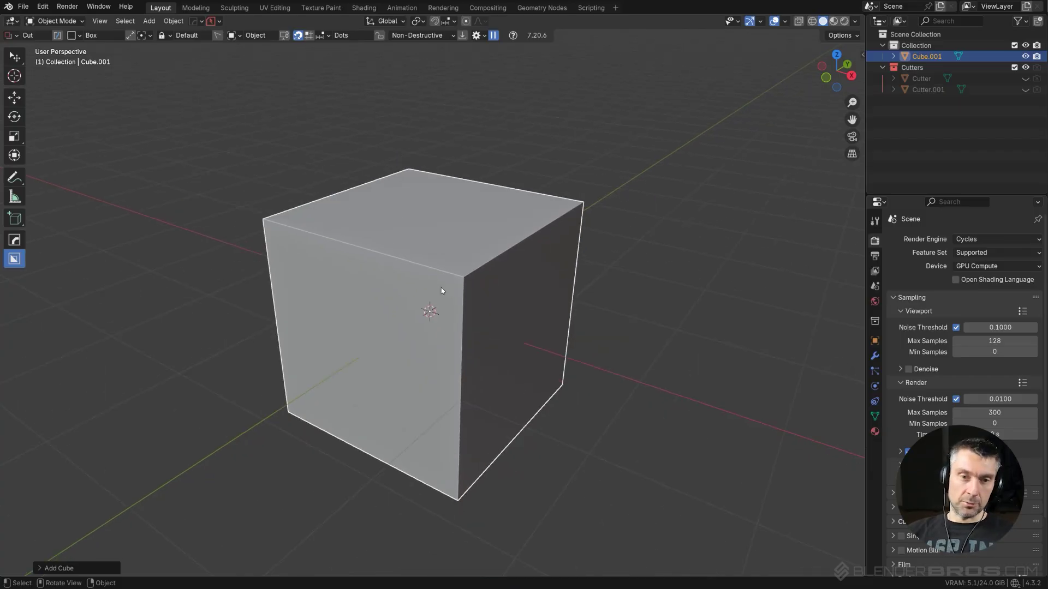
middle_drag(441, 288, 498, 293)
scroll(488, 298, up, 3)
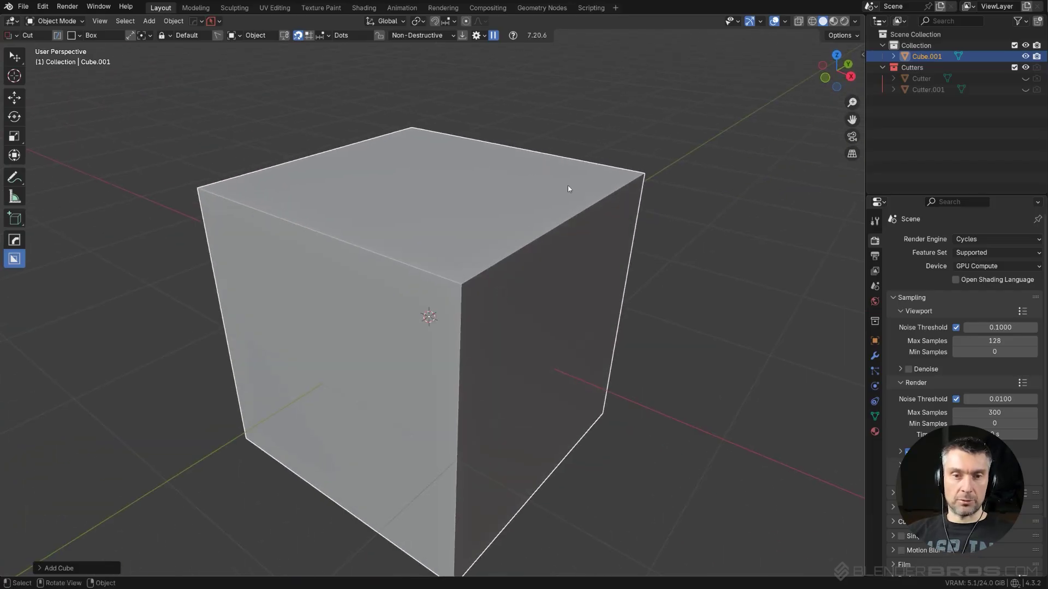
shift+middle_drag(559, 319, 557, 293)
scroll(556, 291, down, 2)
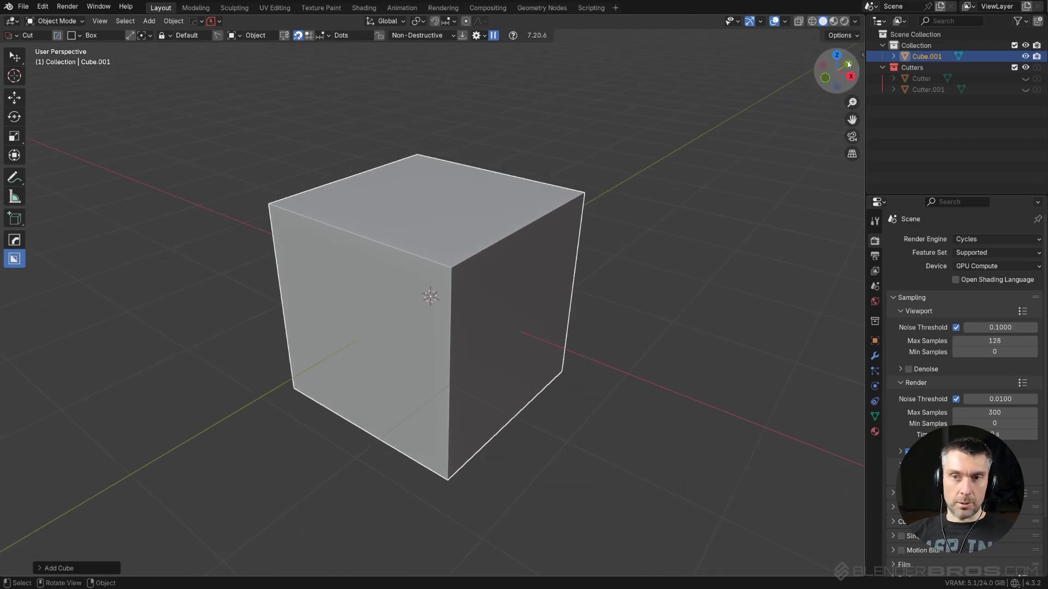
click(854, 21)
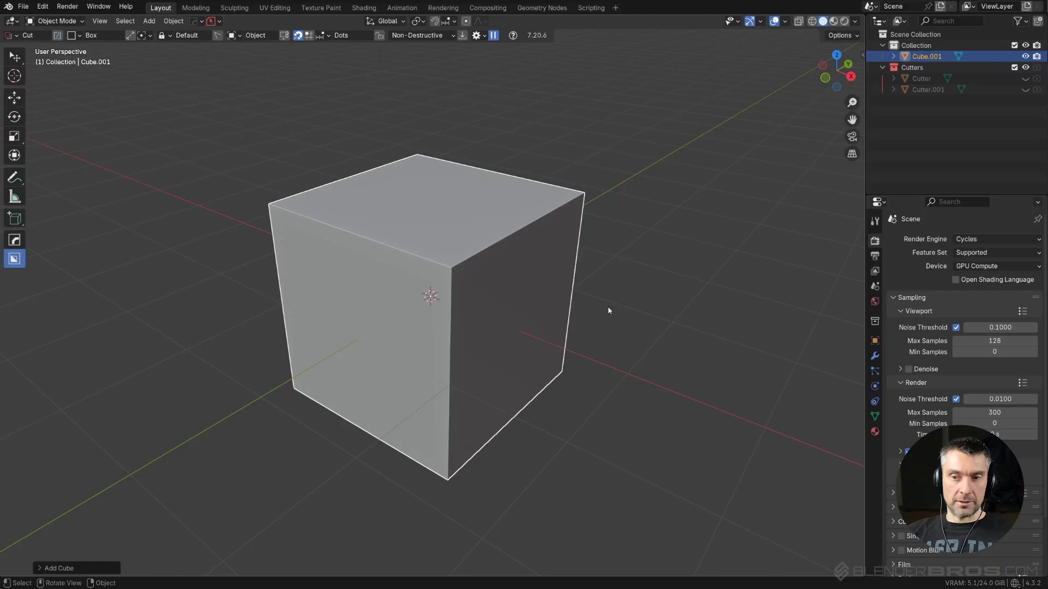
Delete the cube and add a new mesh cube in its place.
key(Delete)
key(shift+a)
mouse_move(504, 251)
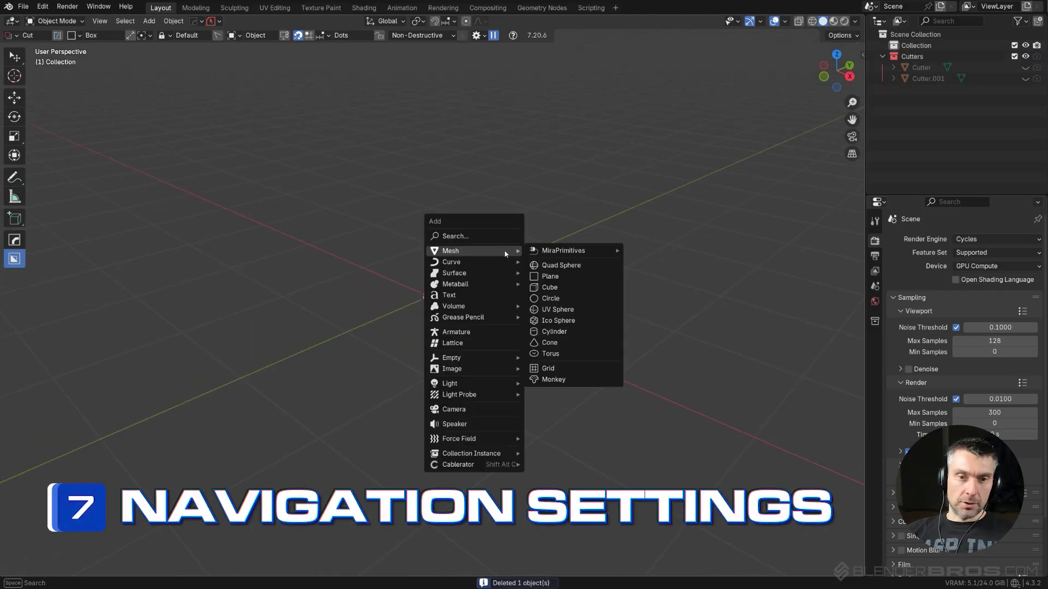
click(579, 286)
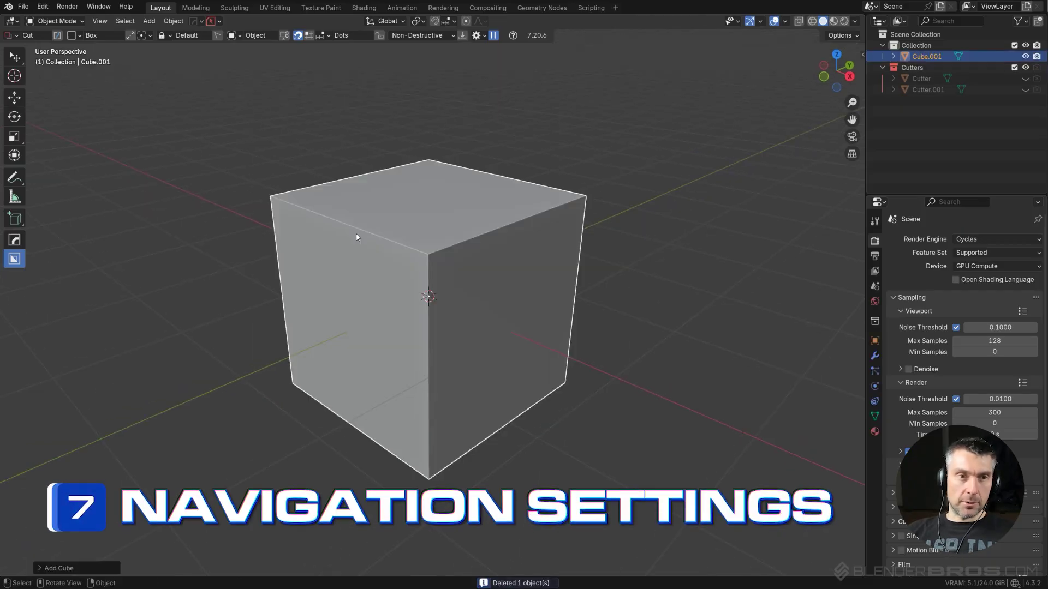
In the Navigation preferences, turn off Orbit Around Selection and Auto Depth, turn on Auto Perspective, and close the preferences with the cube deselected.
click(23, 7)
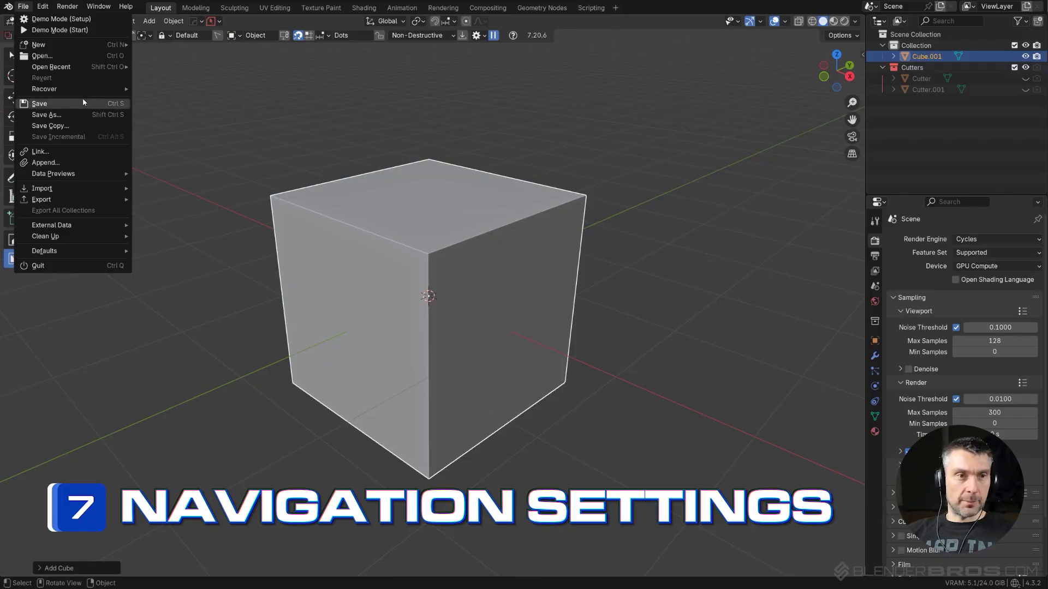
mouse_move(66, 225)
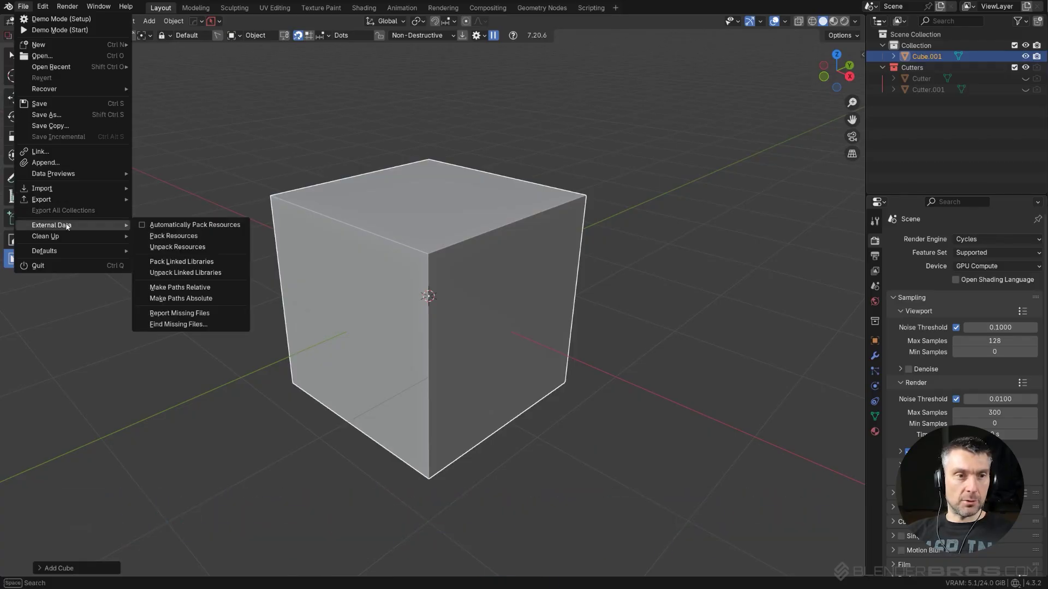
click(43, 7)
click(84, 144)
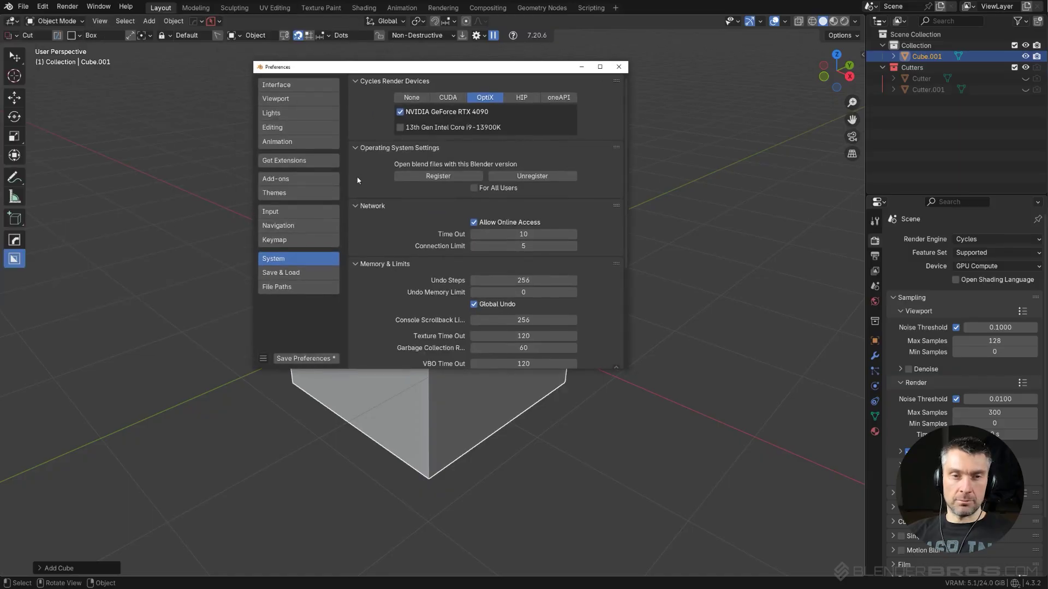
click(296, 225)
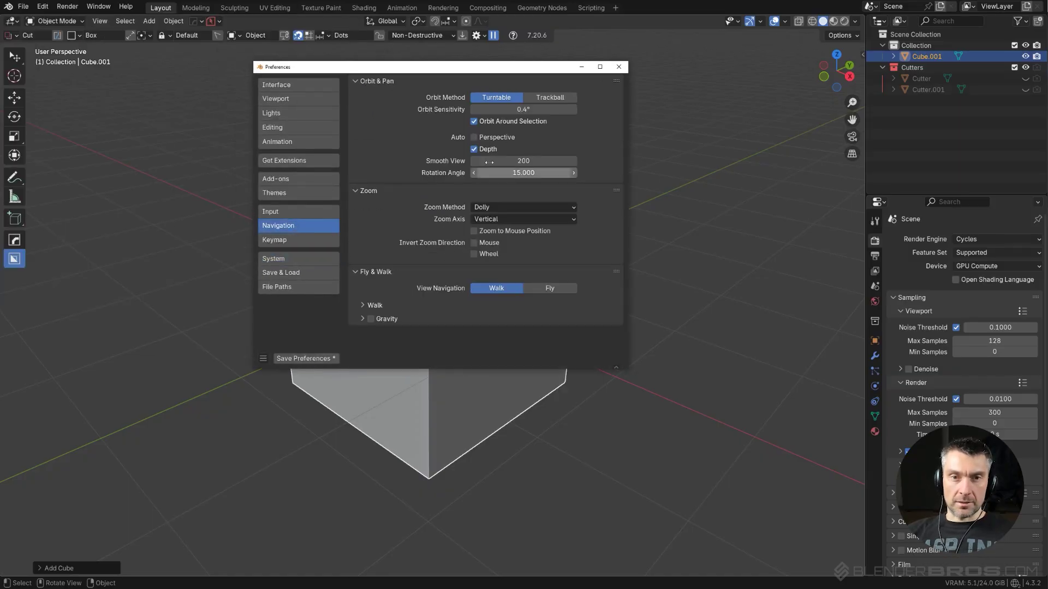
click(473, 121)
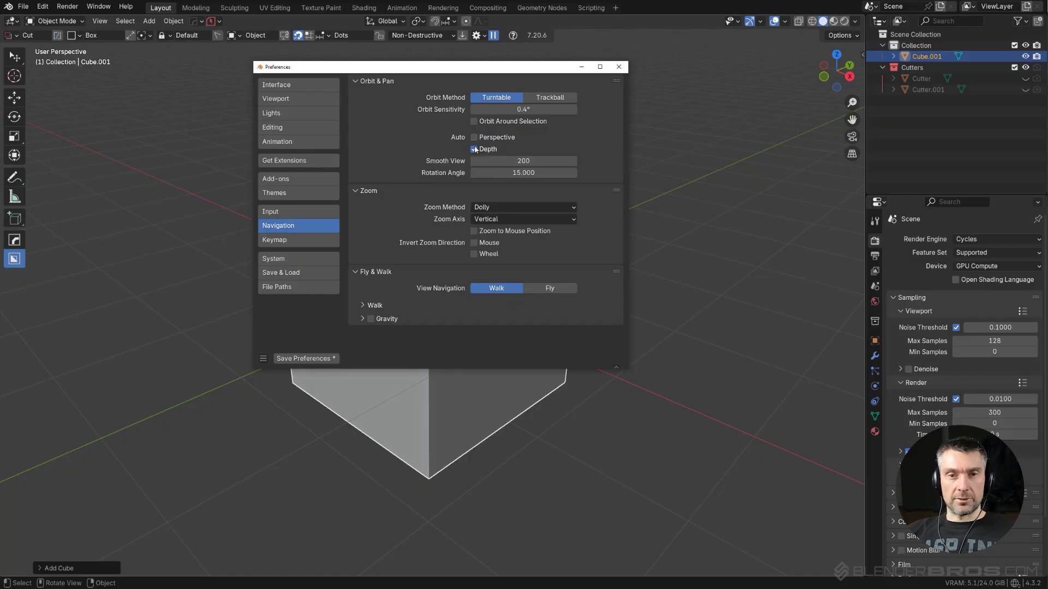
click(474, 137)
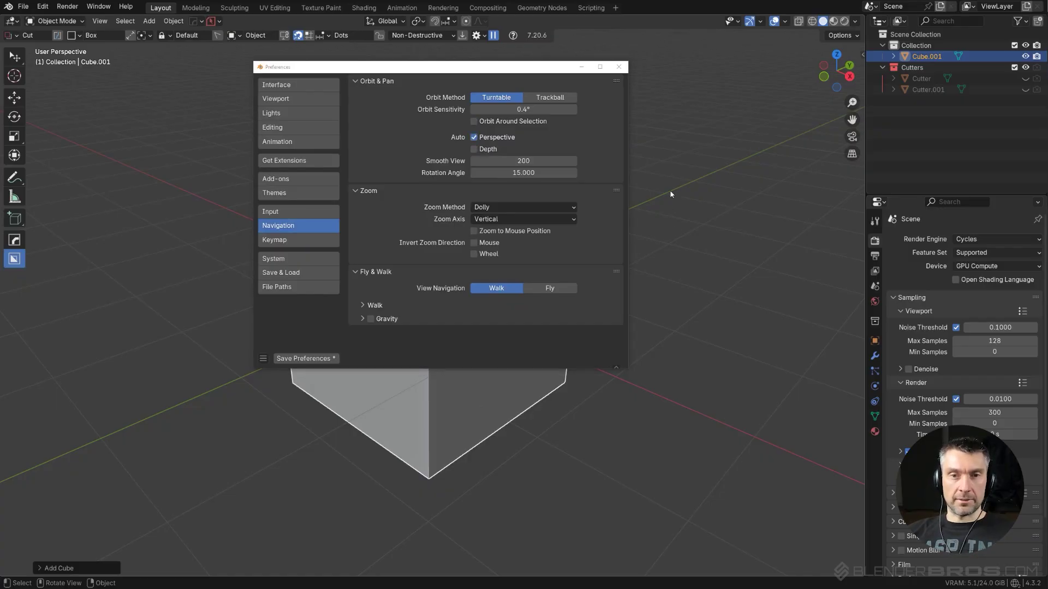
right_click(655, 200)
click(656, 91)
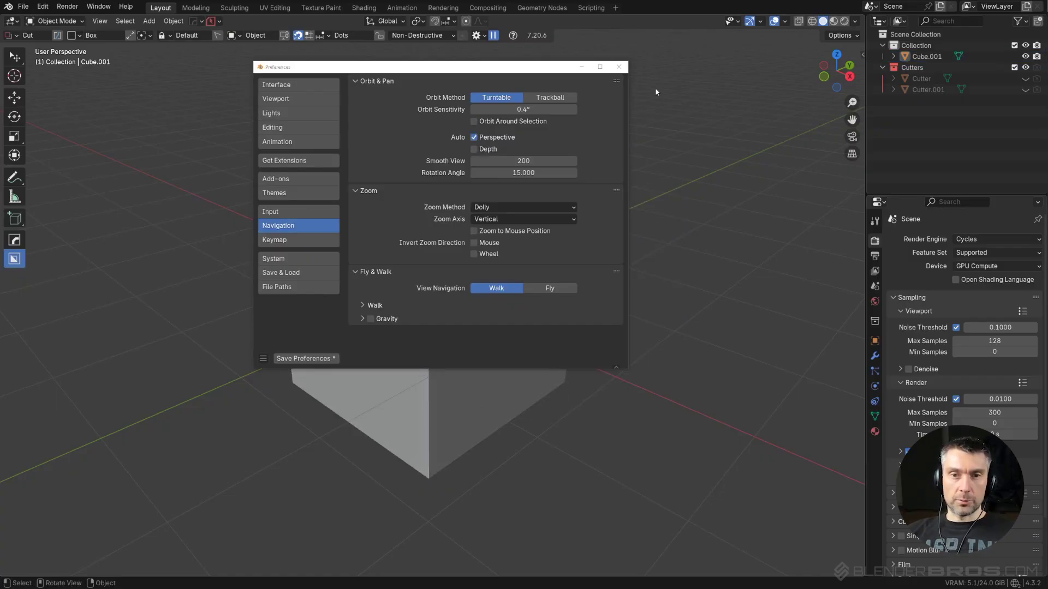
click(618, 68)
Test Auto Perspective by viewing the cube in the right orthographic view and orbiting away from it.
key(KP_3)
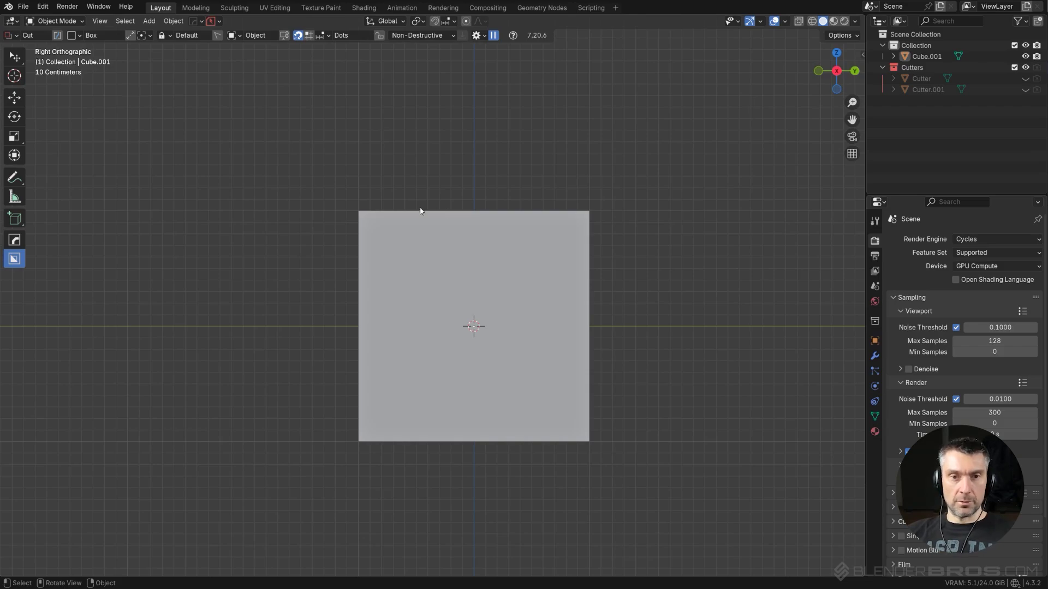
middle_drag(409, 159, 488, 192)
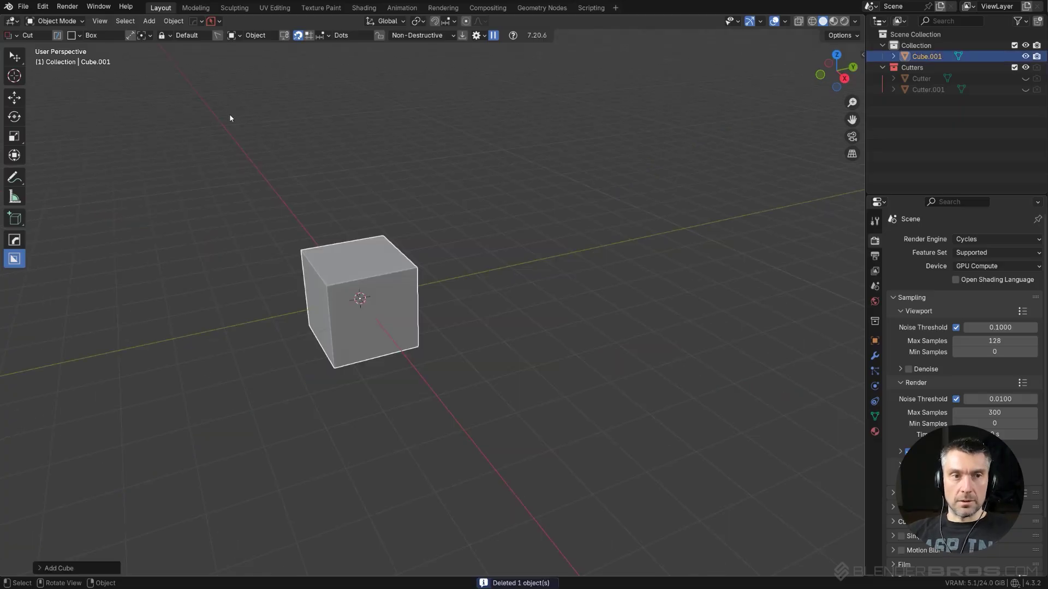
Reopen the Navigation preferences to review the orbit and zoom options, and try orbiting and zooming in on the cube.
click(43, 6)
click(82, 147)
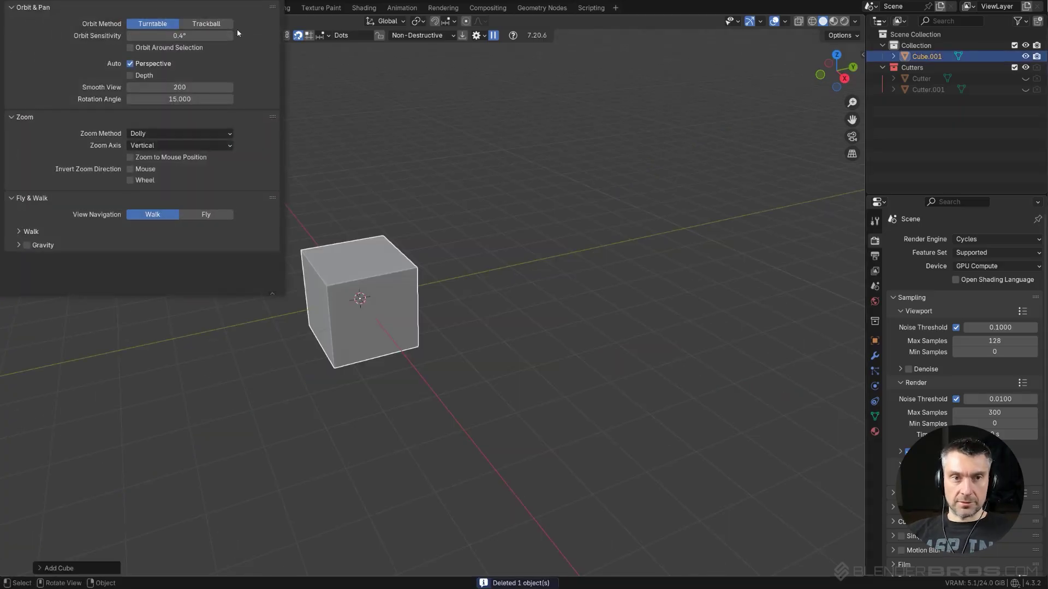
drag(237, 28, 753, 118)
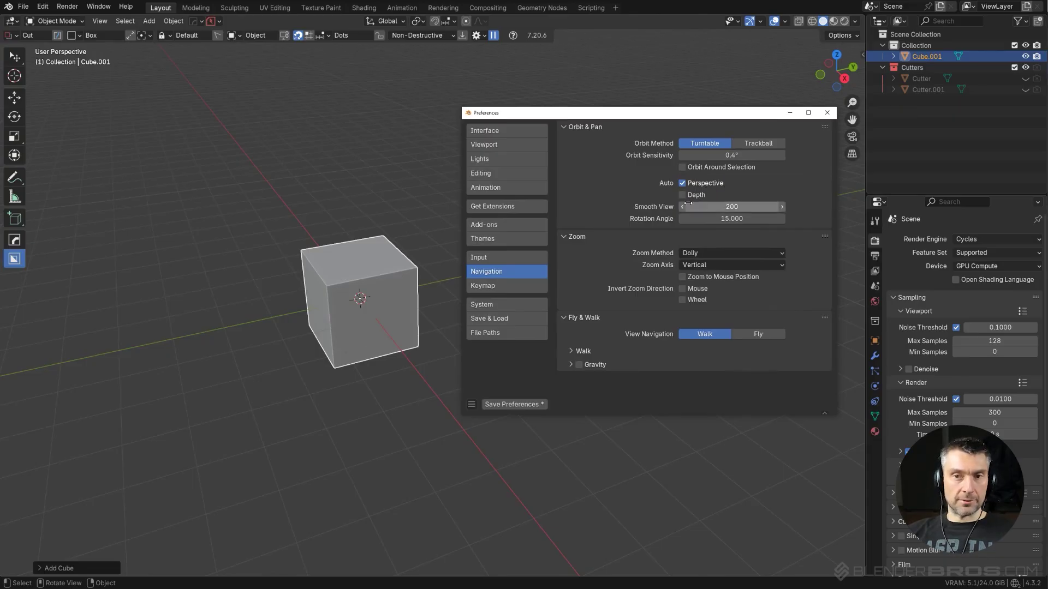
click(551, 203)
middle_drag(484, 263, 497, 285)
scroll(497, 284, up, 6)
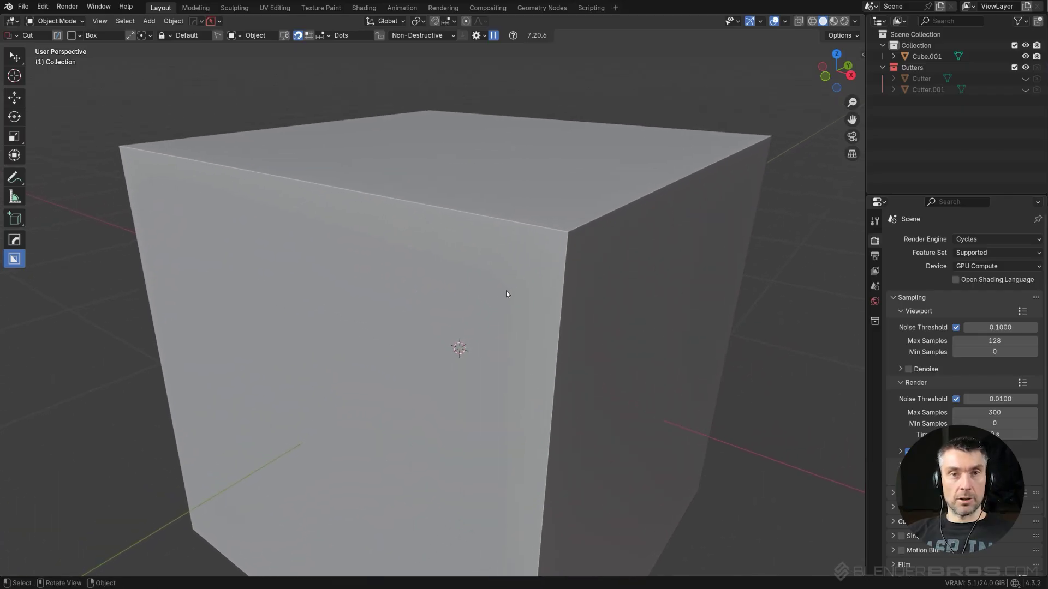
Test zooming in and out on the cube with Auto Depth turned off.
scroll(569, 269, down, 3)
scroll(569, 269, up, 3)
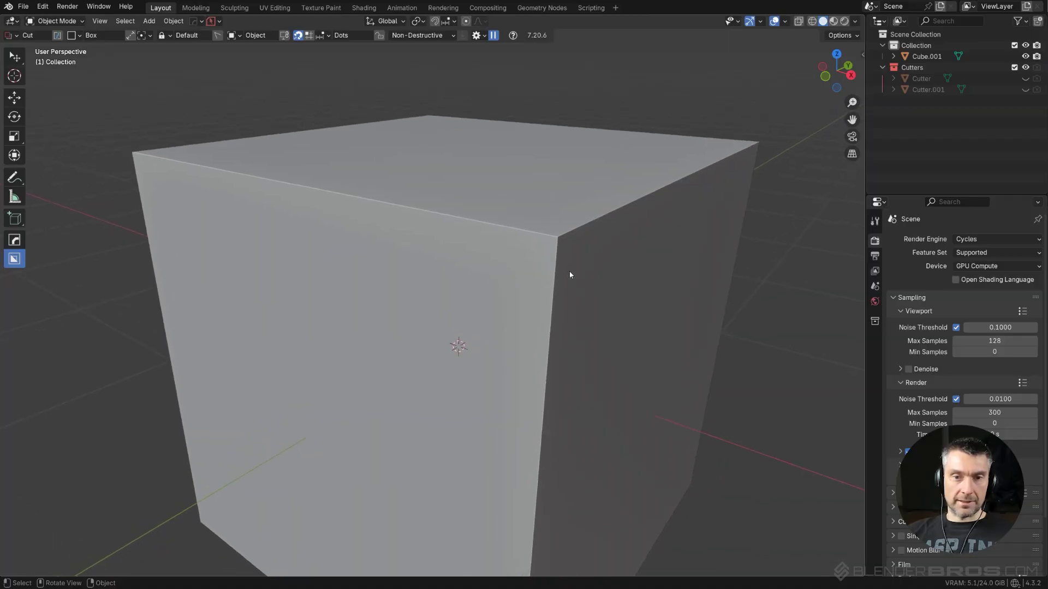
scroll(580, 198, down, 1)
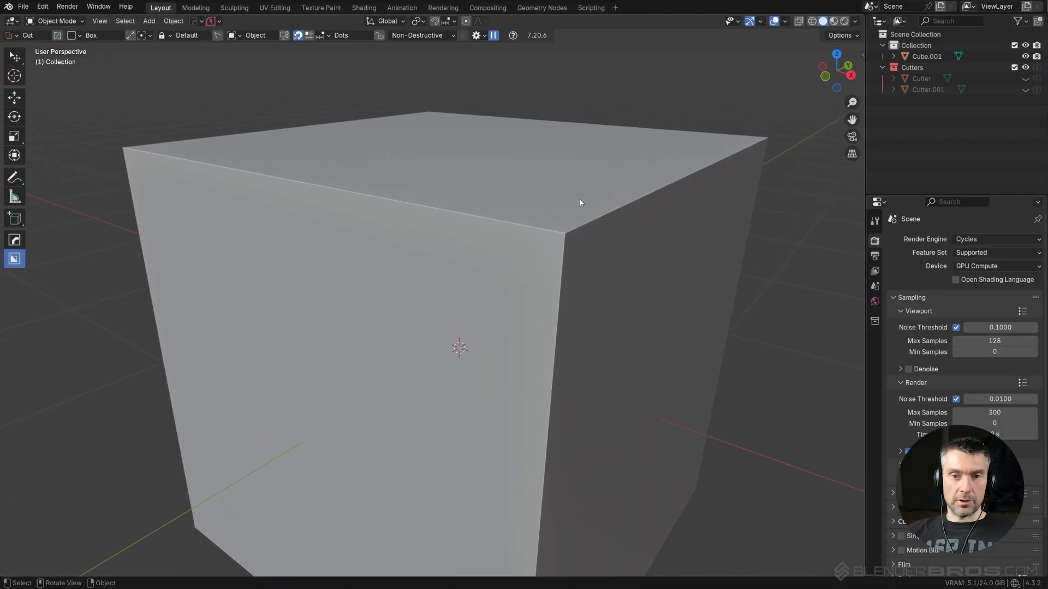
scroll(573, 207, down, 2)
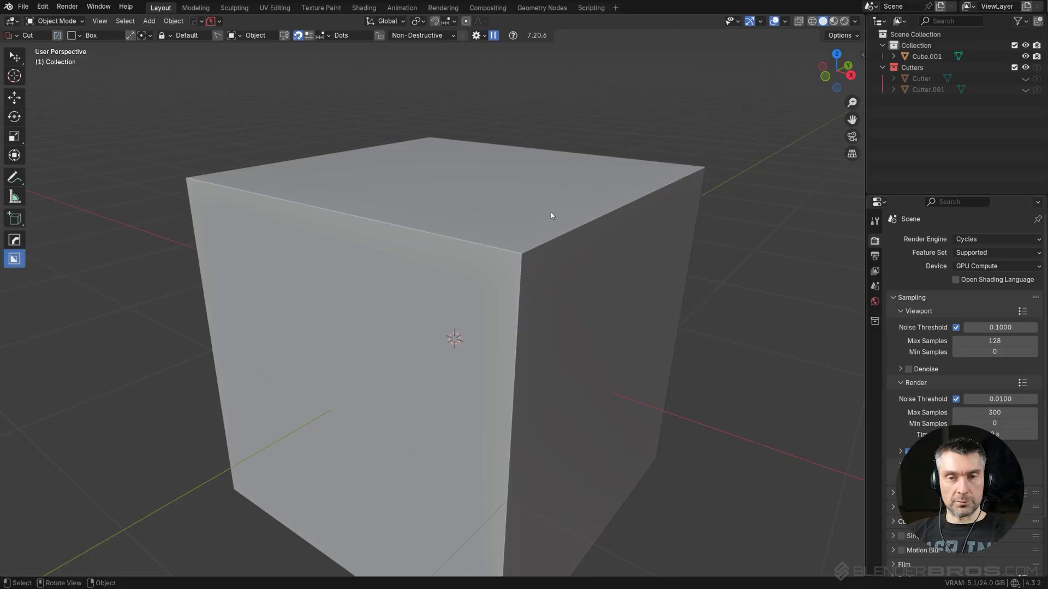
scroll(551, 214, down, 3)
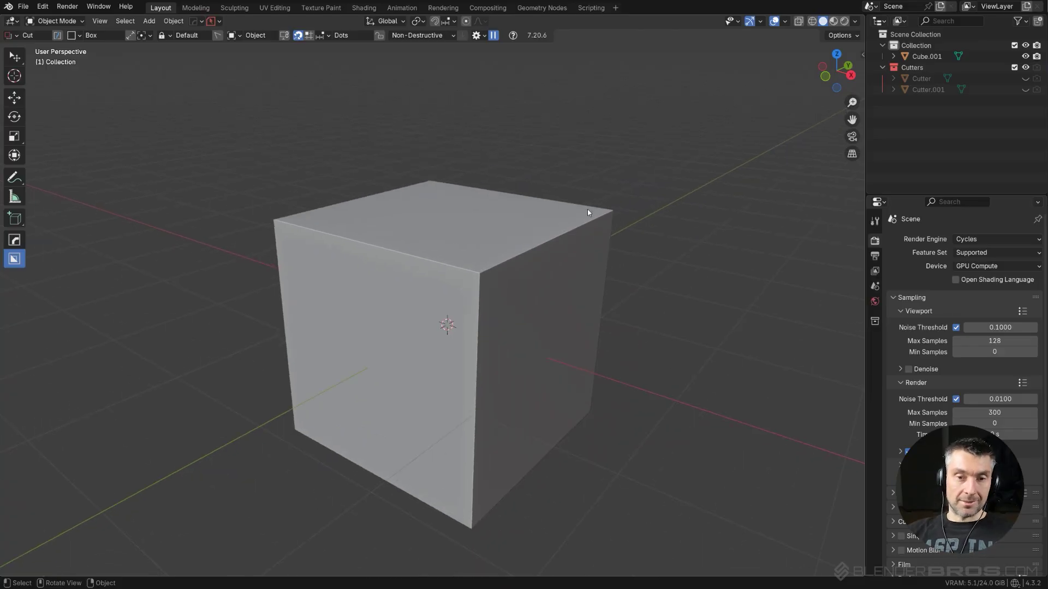
shift+middle_drag(584, 205, 569, 203)
Turn off Auto Perspective in the Navigation preferences and close the preferences.
click(42, 6)
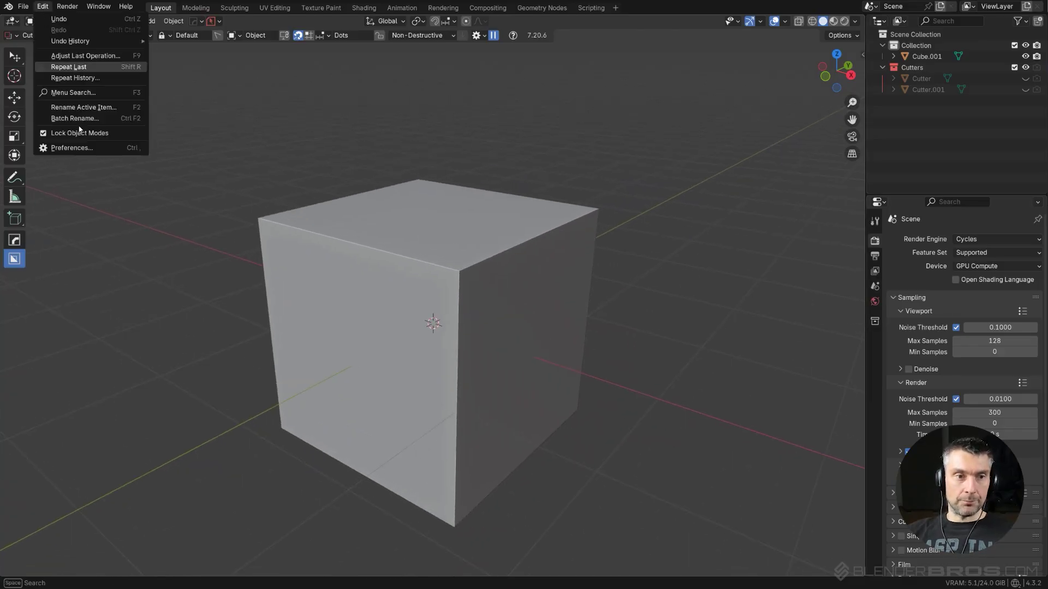
click(60, 149)
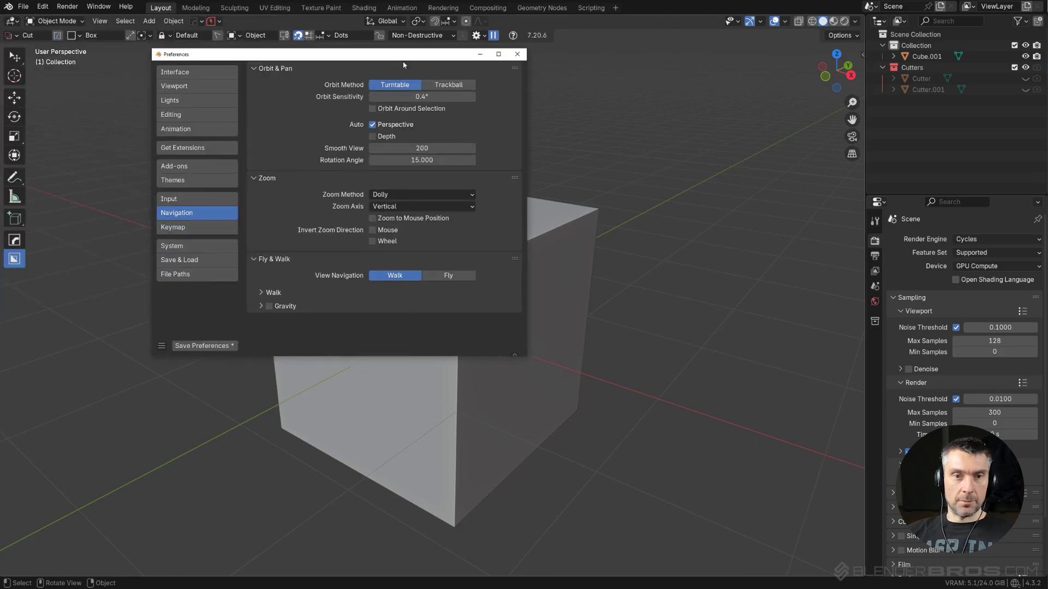
click(393, 108)
click(517, 54)
Duplicate the cube about 9.3 m along the global Y axis and try orbiting around the two cubes.
scroll(545, 159, down, 2)
scroll(546, 162, down, 2)
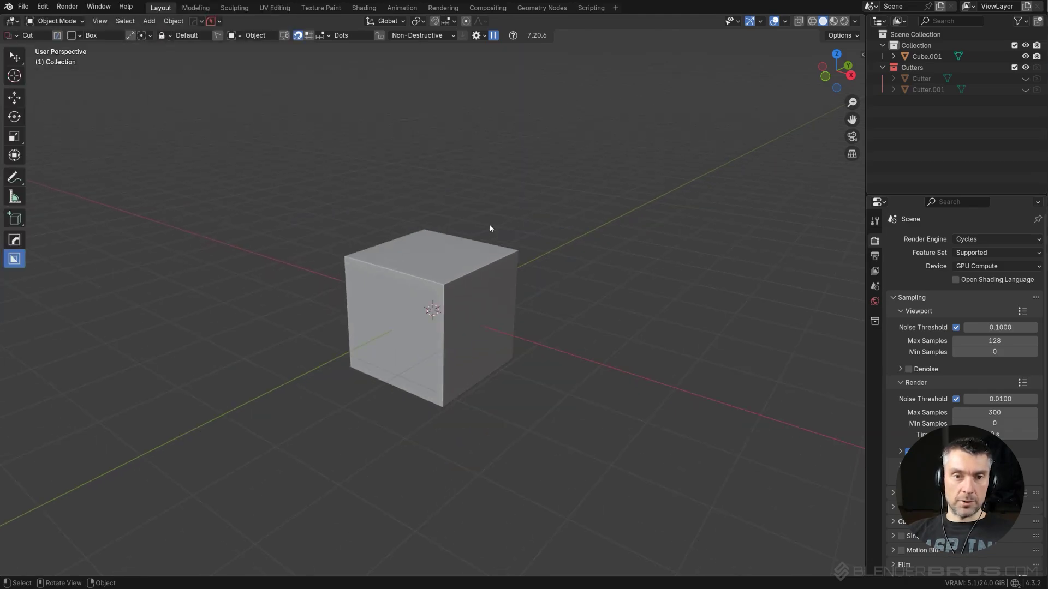
middle_drag(488, 227, 455, 296)
click(532, 258)
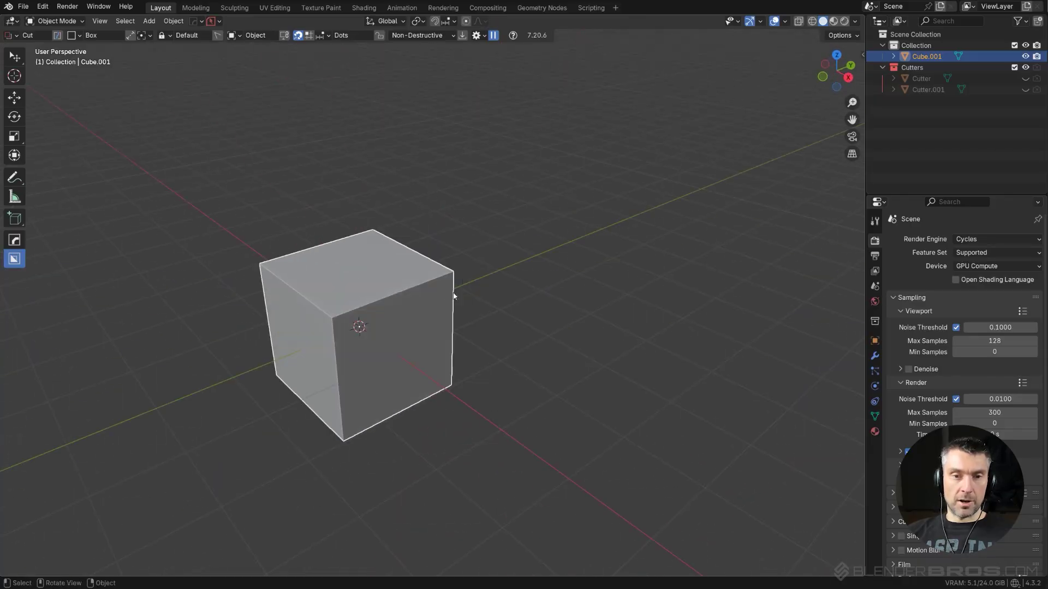
key(shift+d)
key(y)
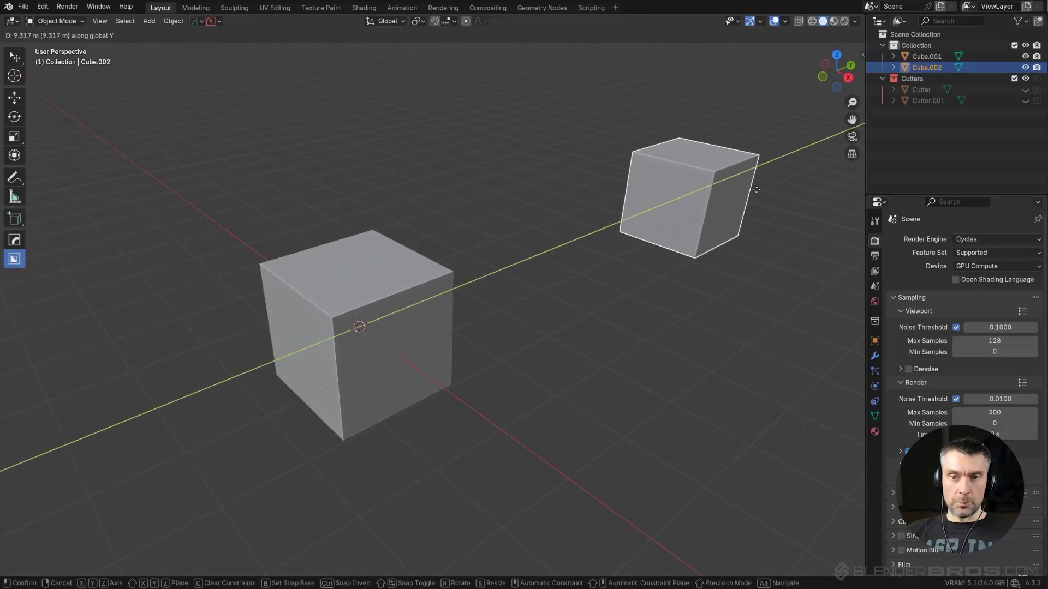
click(763, 185)
middle_drag(673, 283, 594, 222)
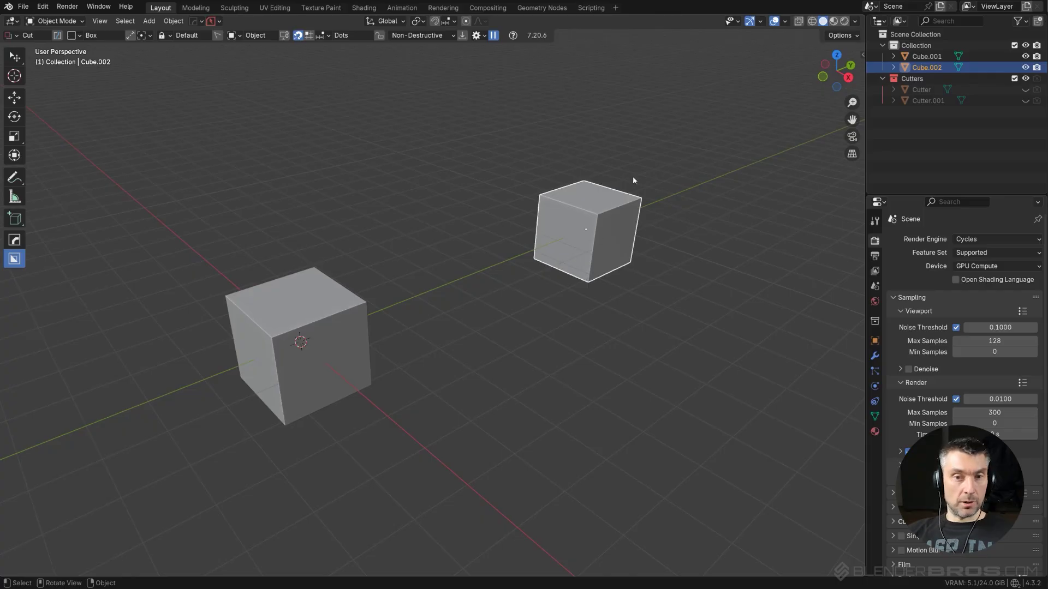
middle_drag(648, 260, 503, 293)
In the Navigation preferences, turn on Orbit Around Selection and Auto Depth, save the preferences, and close them.
click(42, 6)
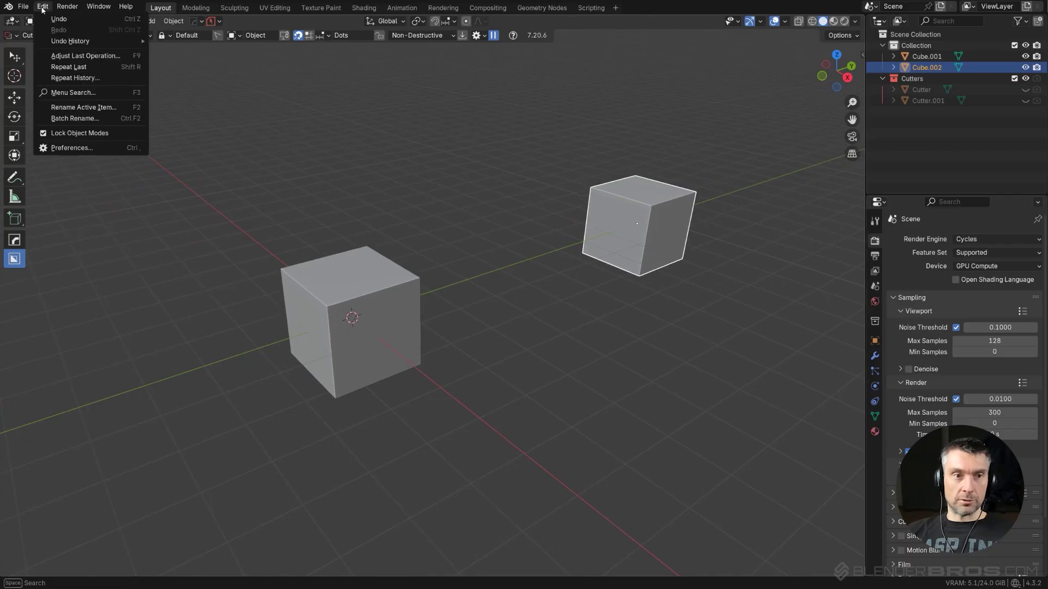
click(88, 148)
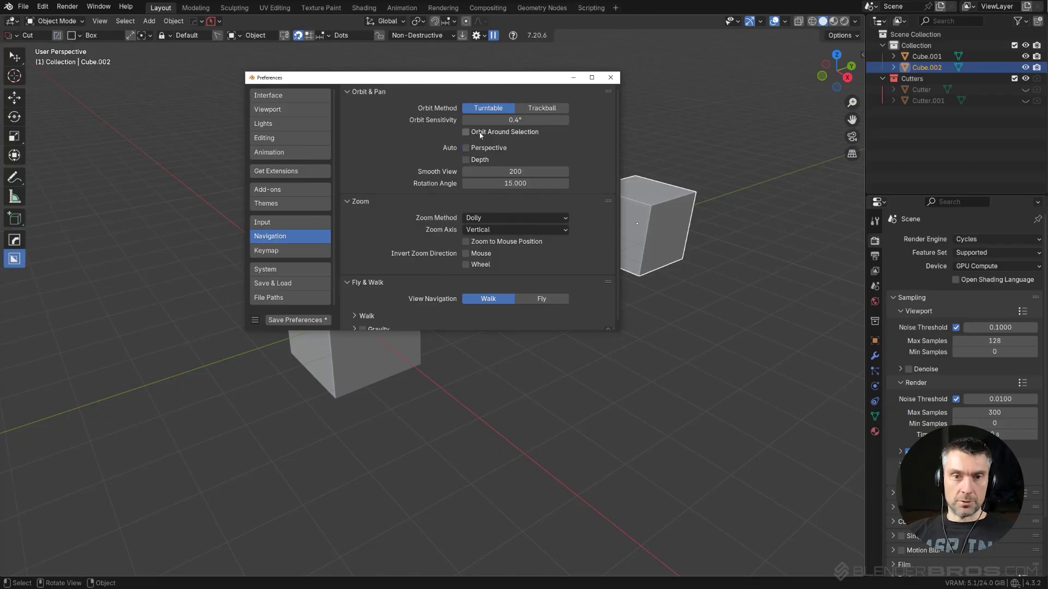
click(480, 133)
click(480, 160)
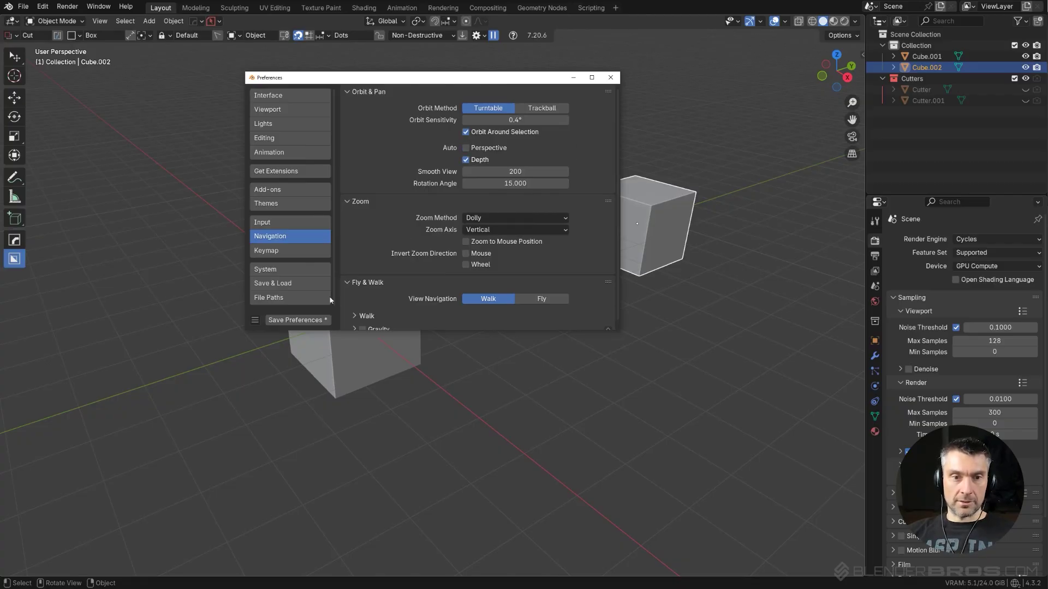
click(298, 319)
click(610, 77)
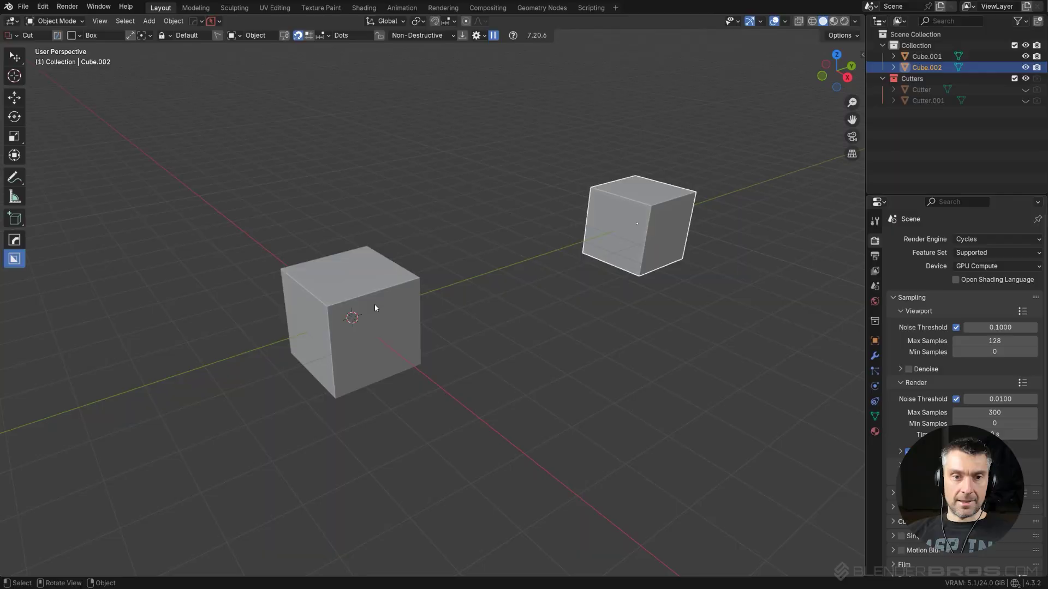
Test orbiting and zooming with each of the two cubes selected in turn.
click(374, 303)
middle_drag(374, 303, 651, 234)
click(644, 214)
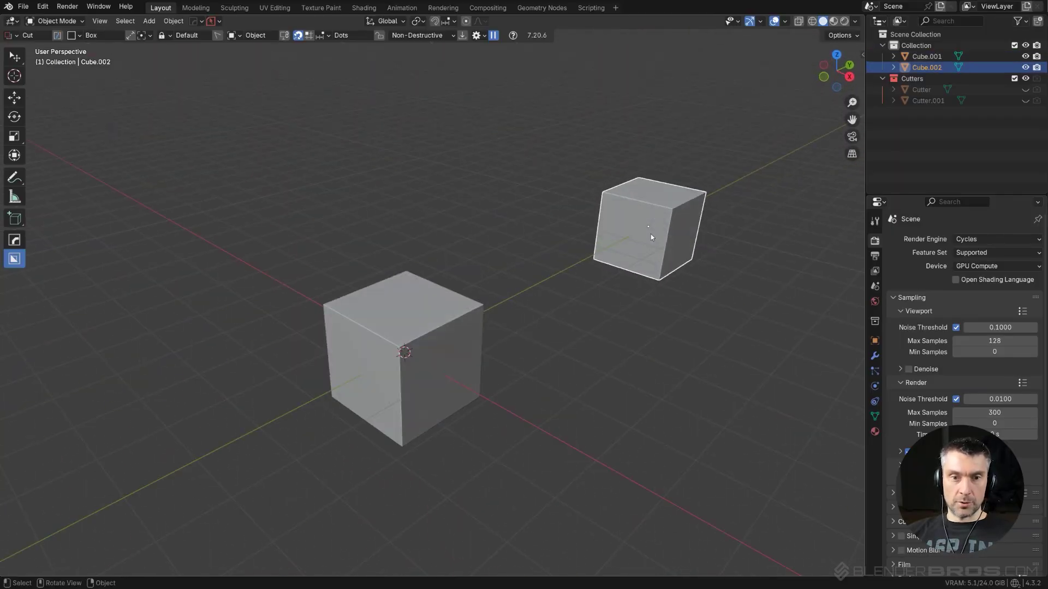
click(439, 352)
scroll(346, 392, up, 6)
scroll(397, 383, down, 5)
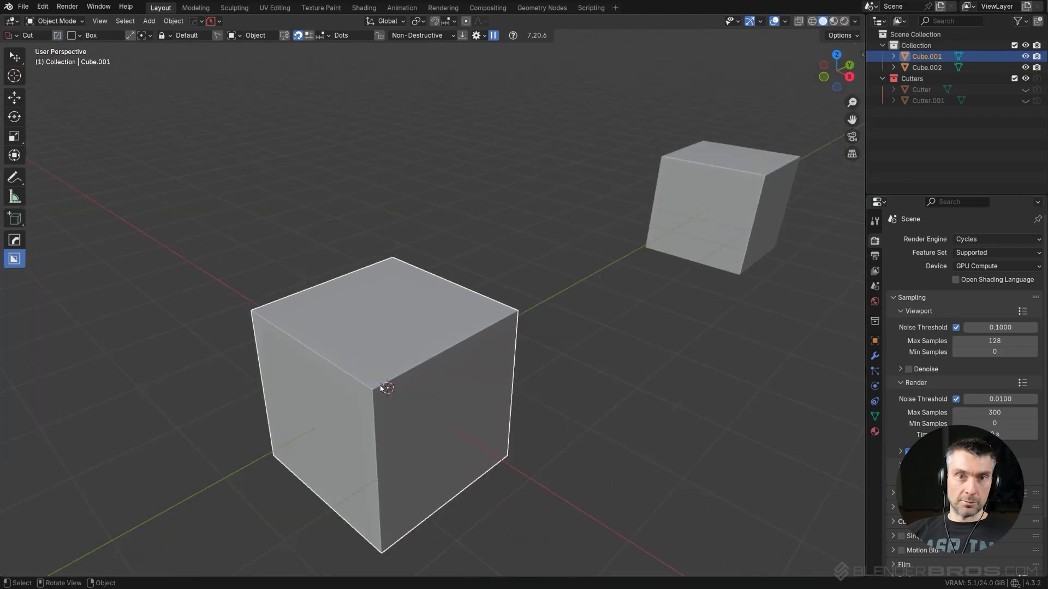
scroll(382, 384, down, 5)
scroll(444, 285, up, 3)
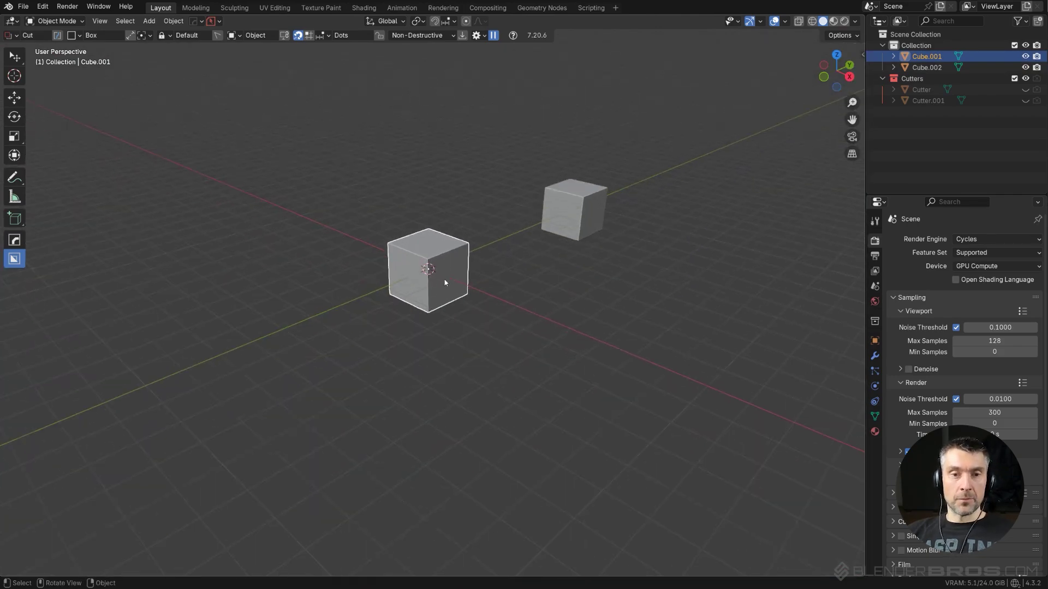
Snap to the front view and switch between perspective and orthographic projection, ending on a close orthographic view of the cube.
alt+middle_drag(486, 276, 483, 300)
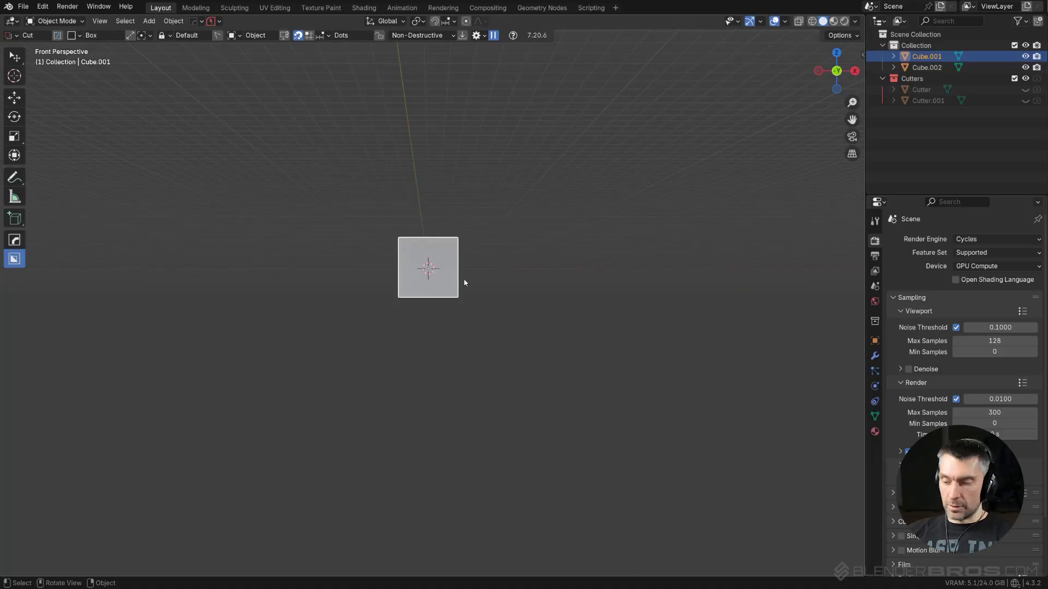
key(KP_5)
key(KP_5)
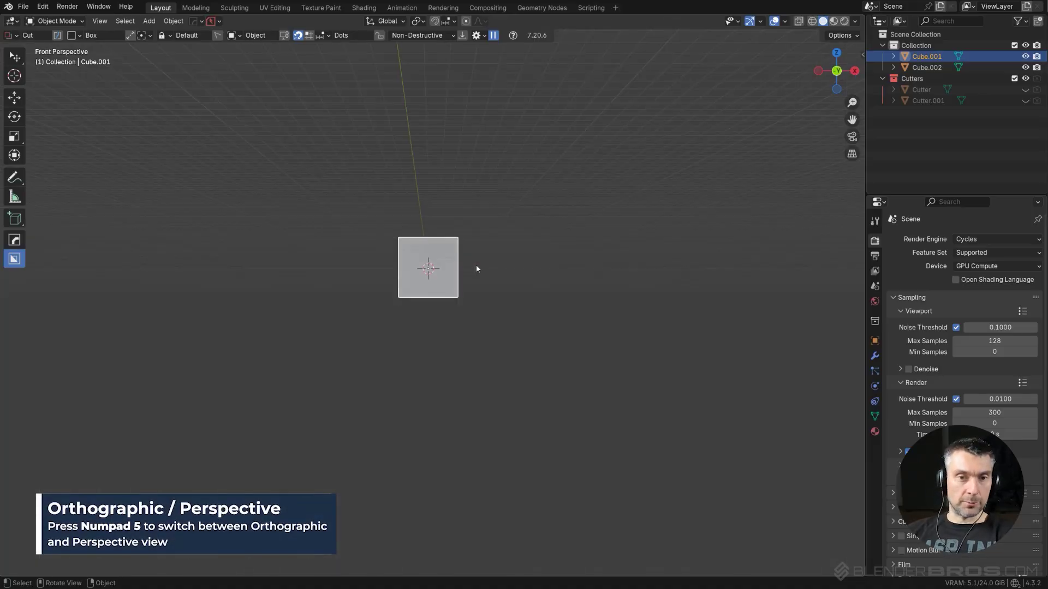
key(KP_5)
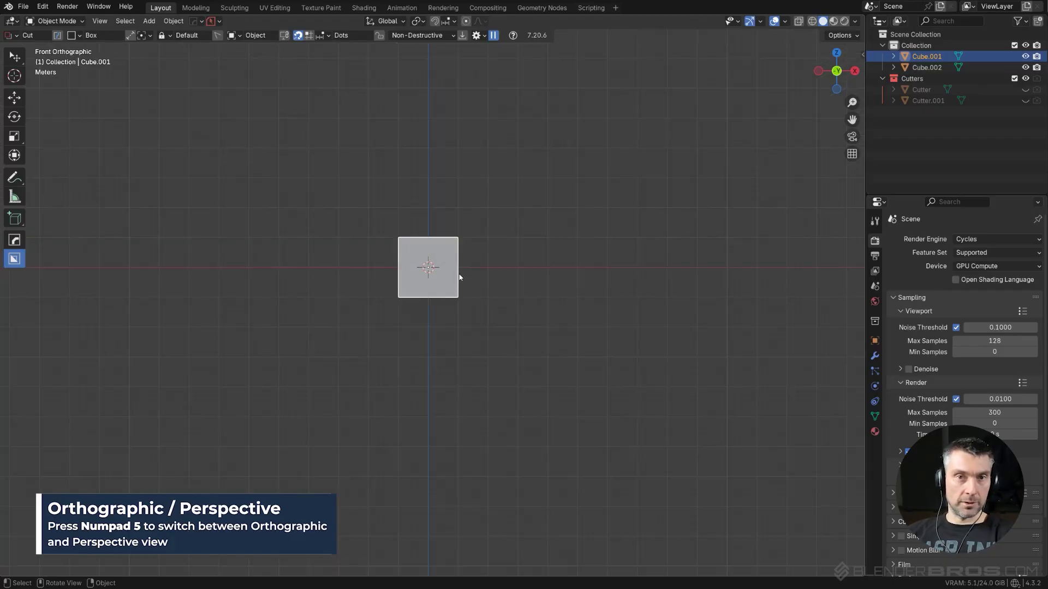
key(KP_5)
key(KP_5)
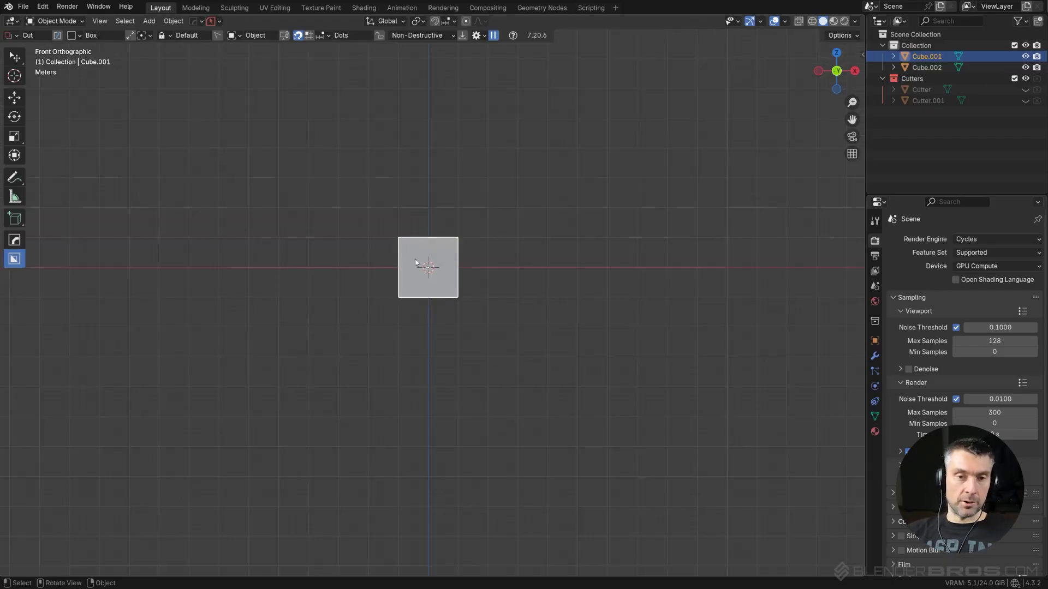
scroll(416, 262, up, 6)
shift+scroll(448, 229, up, 2)
scroll(463, 241, up, 3)
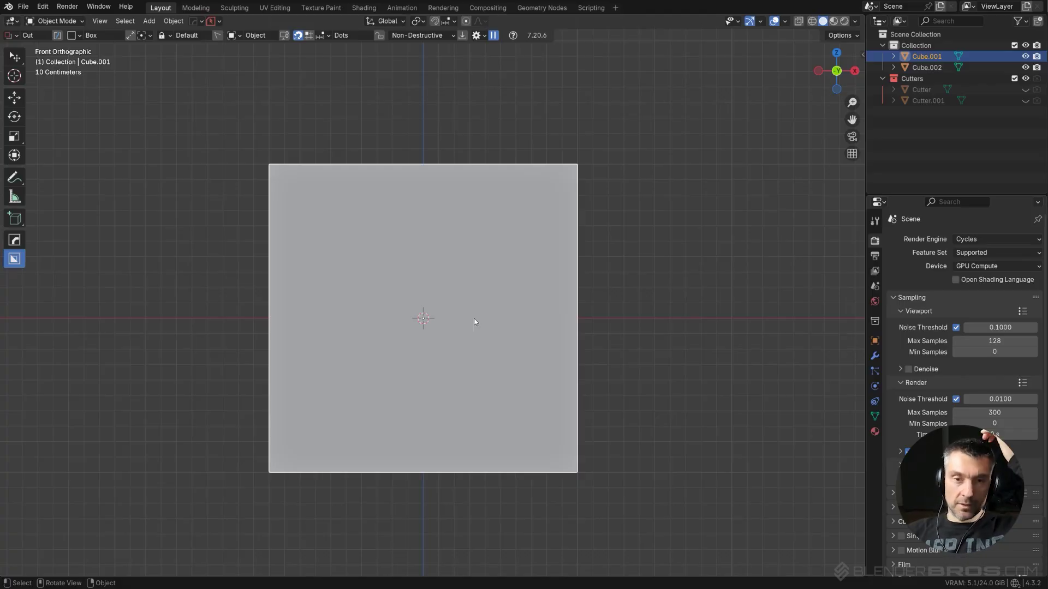
Delete both cubes from the scene.
middle_drag(473, 320, 424, 293)
scroll(424, 293, down, 5)
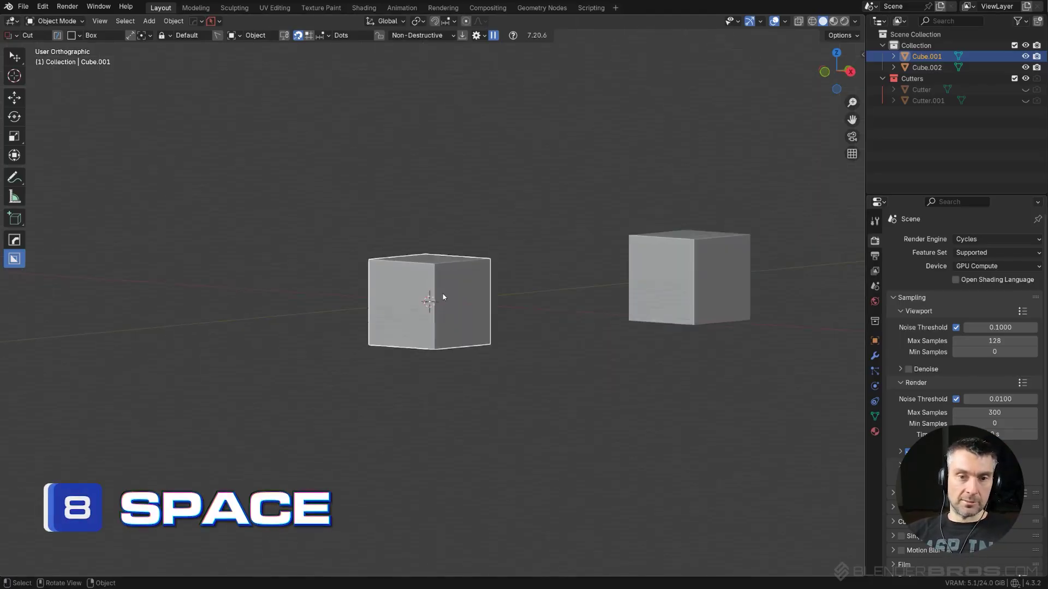
key(x)
click(454, 295)
click(646, 264)
key(Delete)
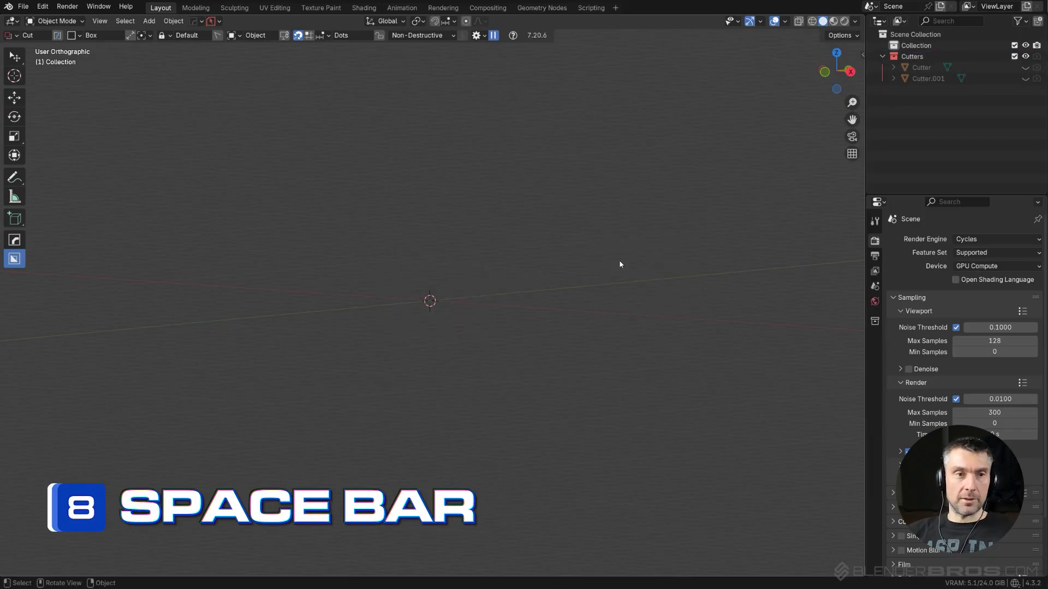
In the Keymap preferences, set Spacebar Action to Play, save the preferences, and close them.
click(43, 6)
click(60, 145)
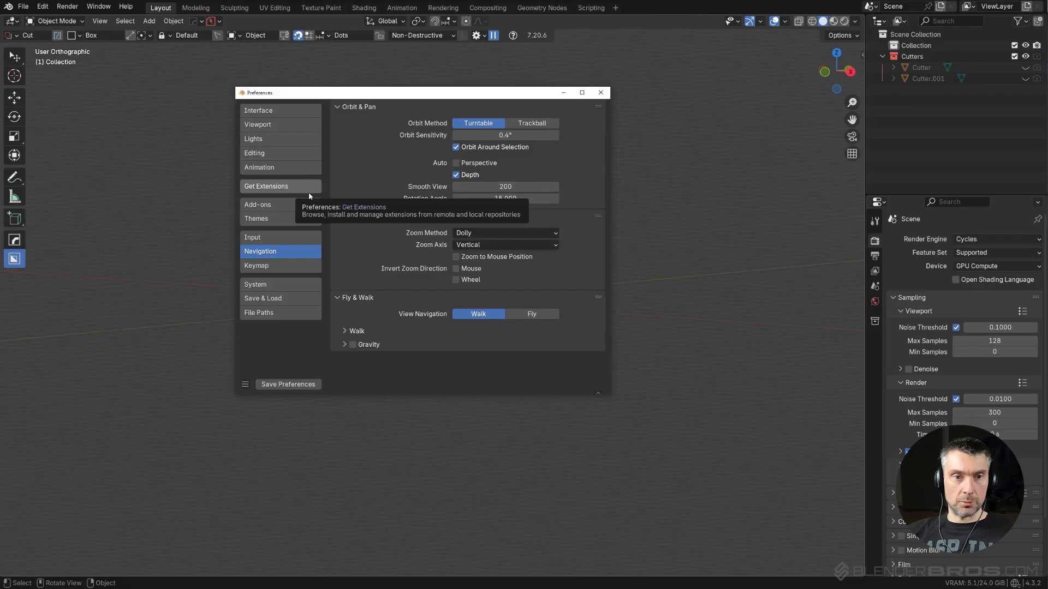
click(290, 270)
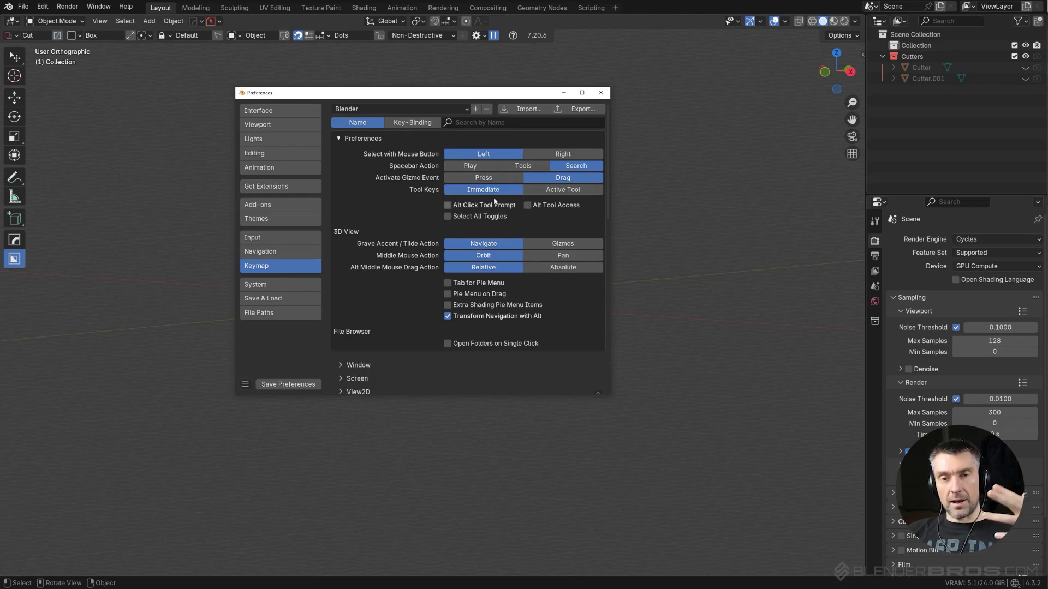
click(472, 167)
click(288, 384)
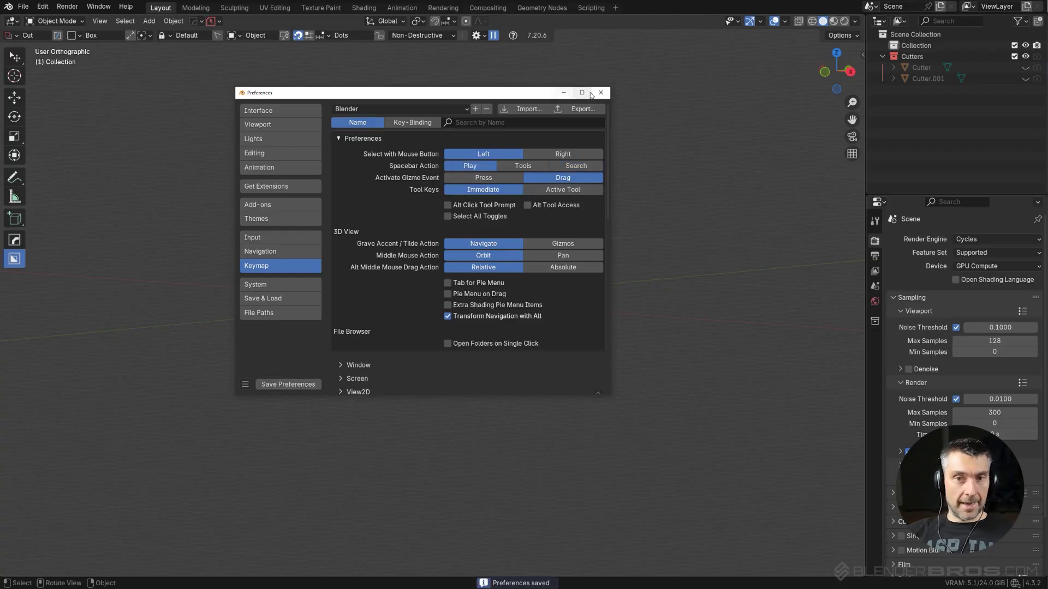
click(601, 93)
Test the animation playback in the empty scene, stop it, and add a mesh cube in perspective view.
key(space)
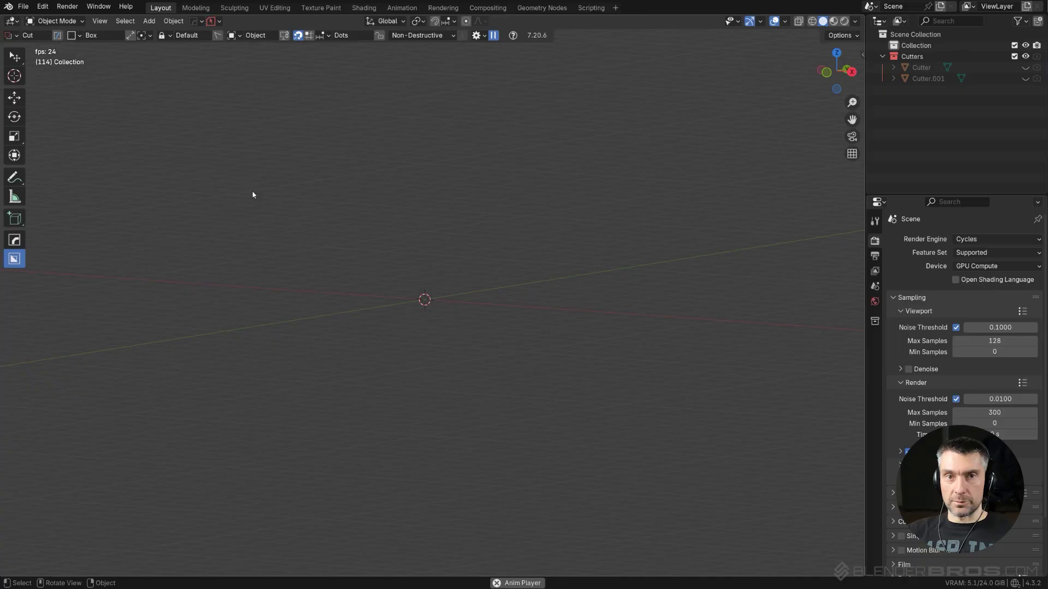
middle_drag(253, 194, 391, 266)
key(shift+a)
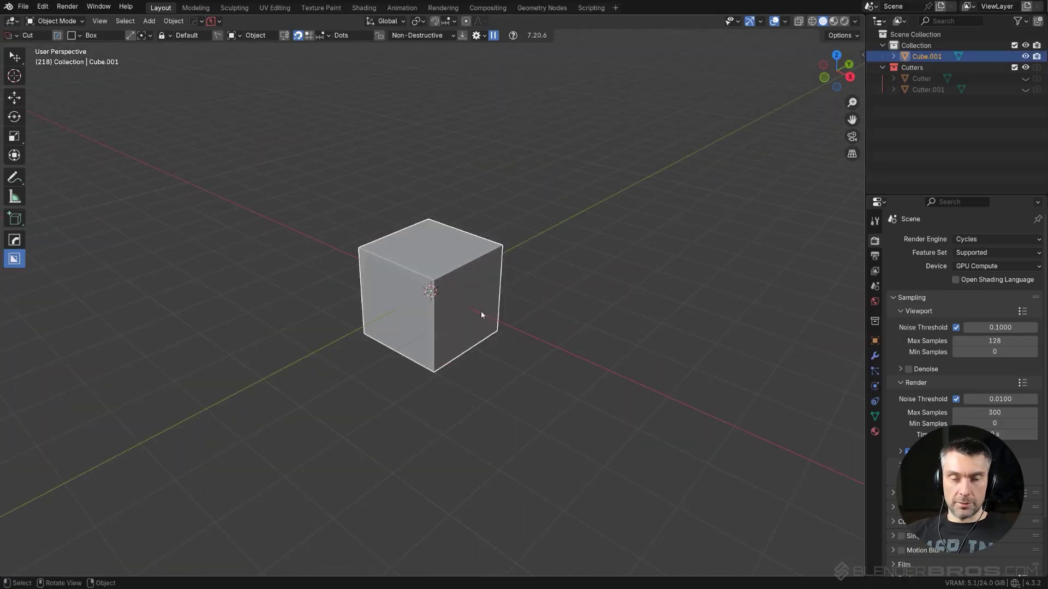
scroll(480, 311, up, 2)
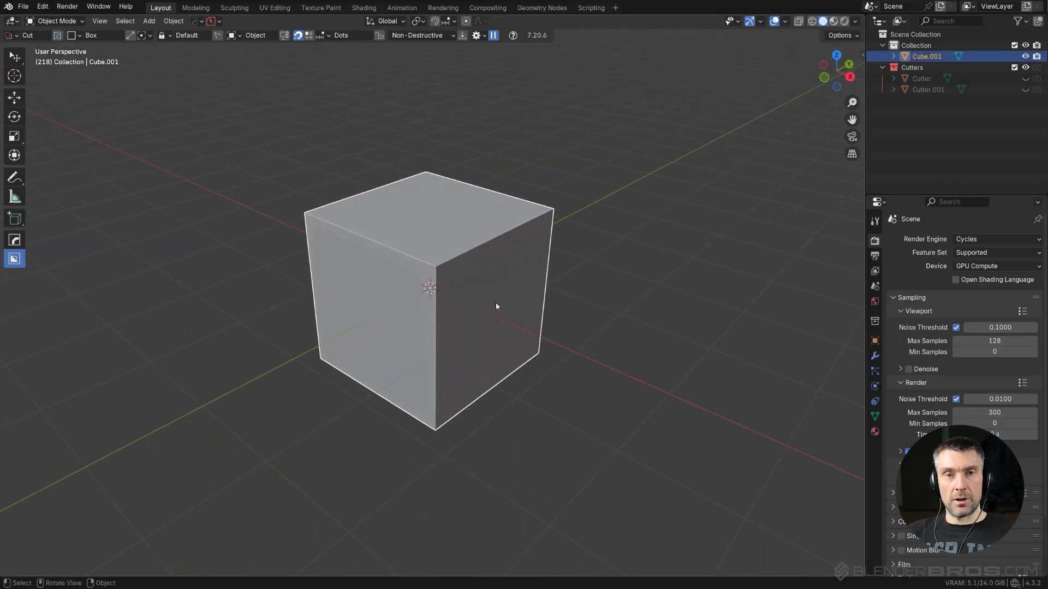
Start the animation playback and try the Mirror gizmo on the cube while it runs, exiting without mirroring.
key(space)
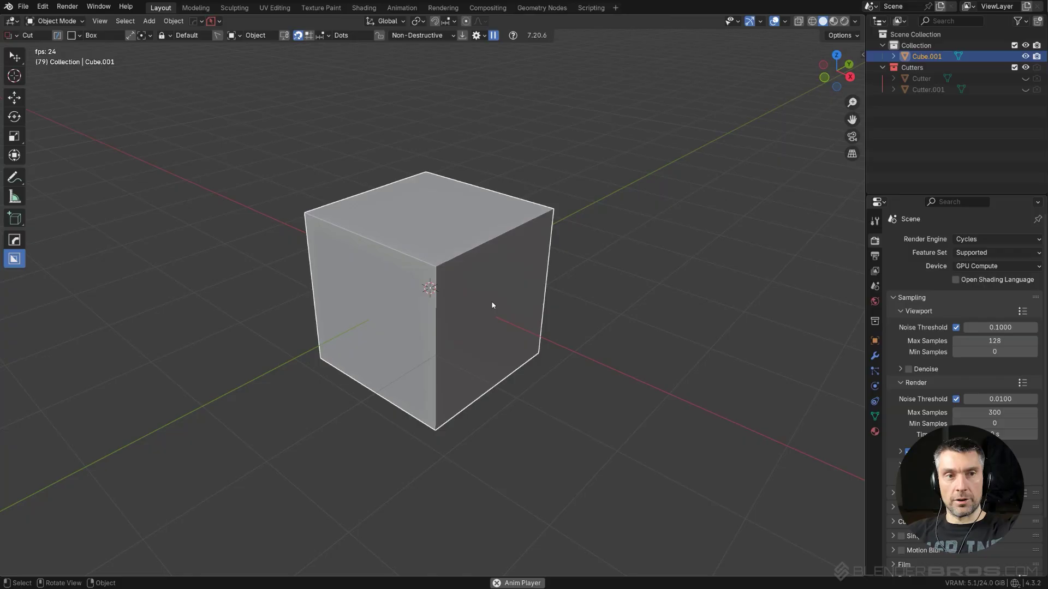
scroll(487, 307, down, 2)
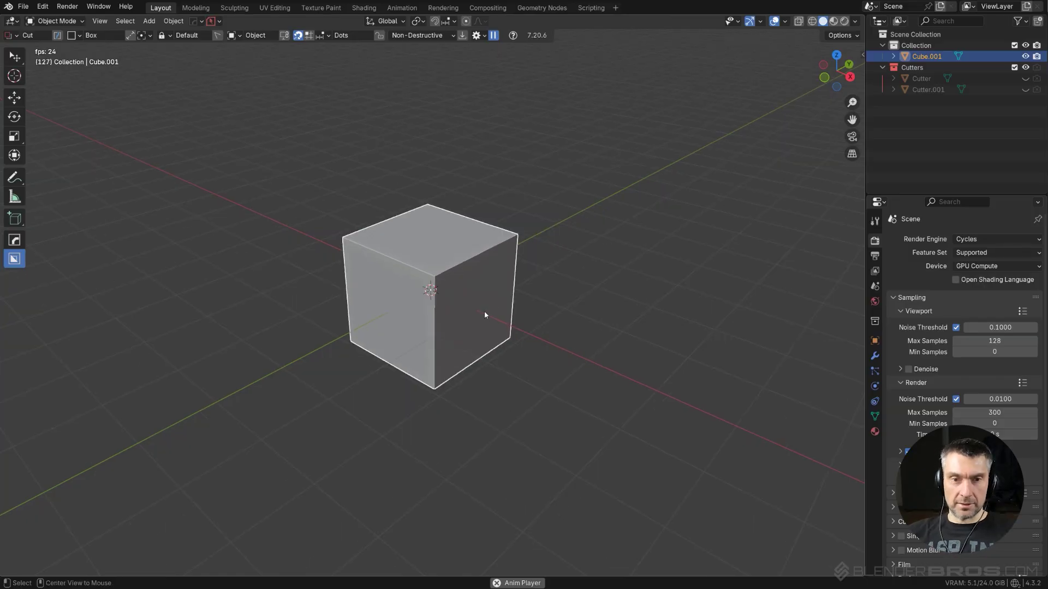
key(alt+x)
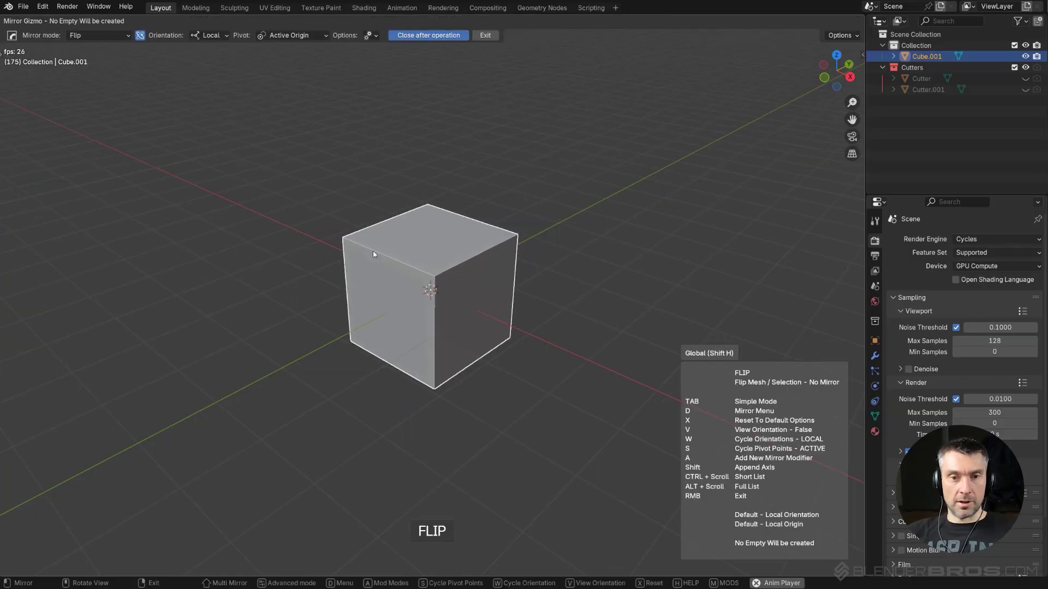
right_click(415, 253)
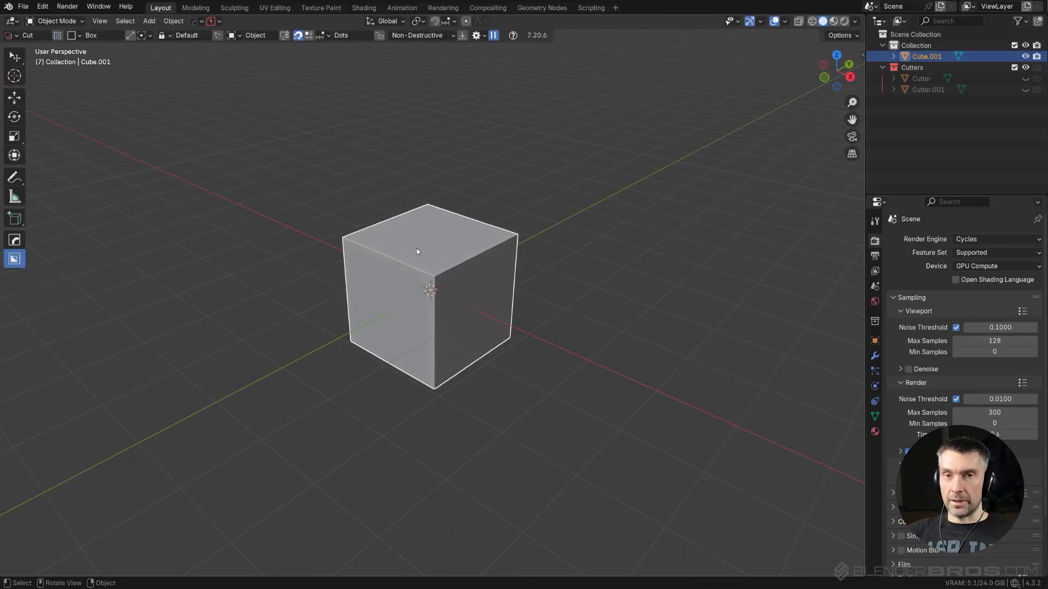
Try the Mirror gizmo on the cube with playback stopped, exiting without mirroring.
scroll(417, 248, up, 3)
key(alt+x)
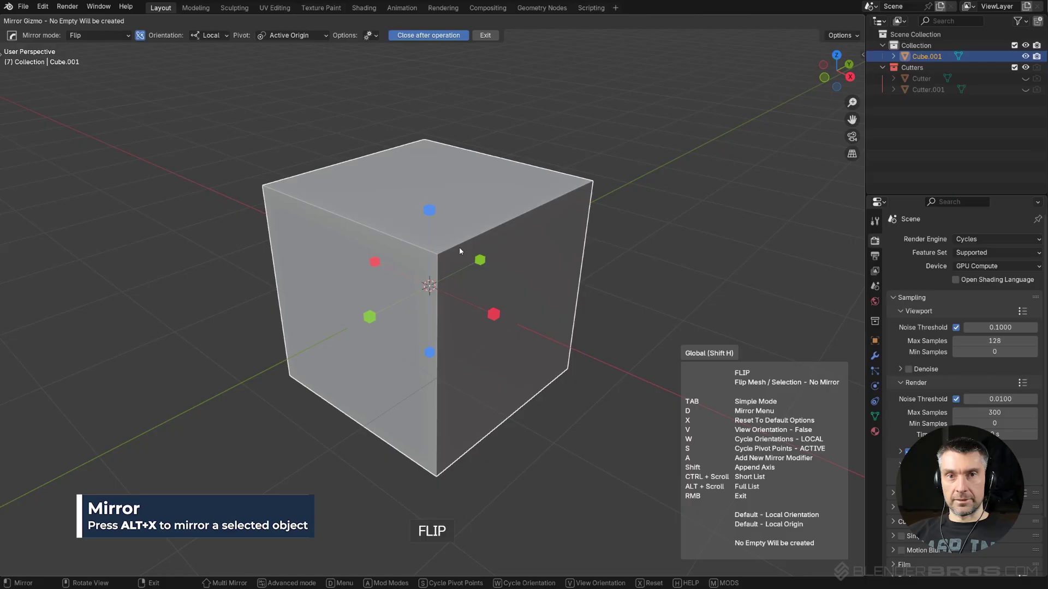
right_click(459, 247)
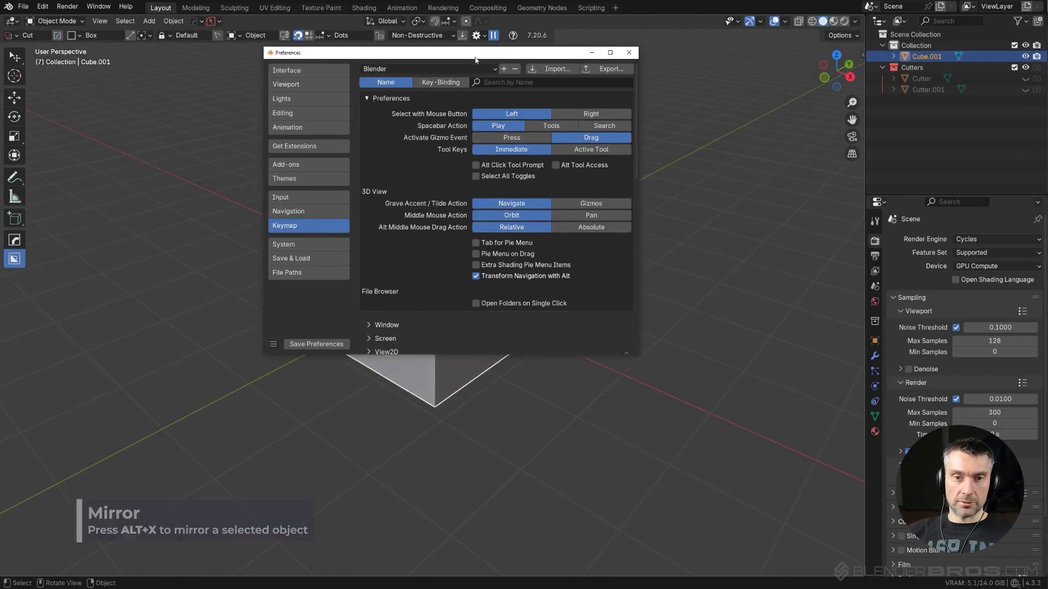
In the Keymap preferences, set Spacebar Action to Search, save the preferences, and close them.
drag(476, 60, 493, 76)
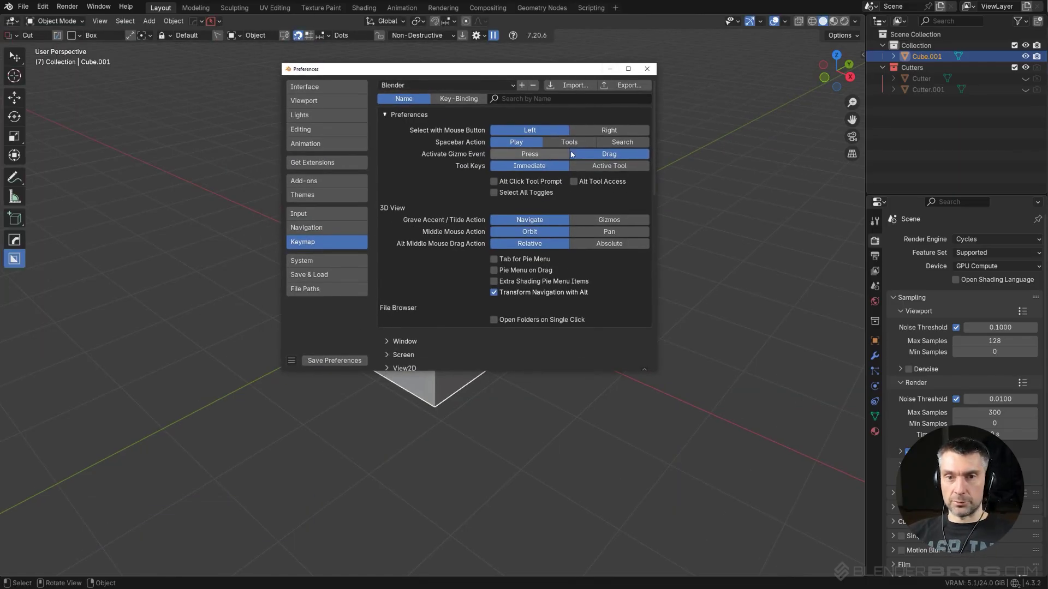
click(619, 142)
click(334, 360)
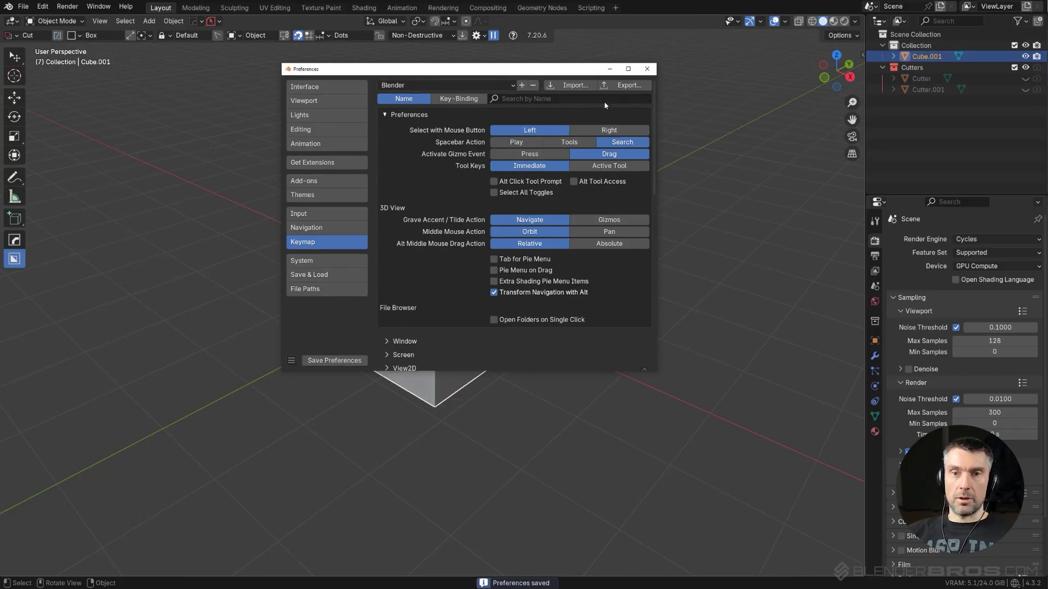
click(647, 70)
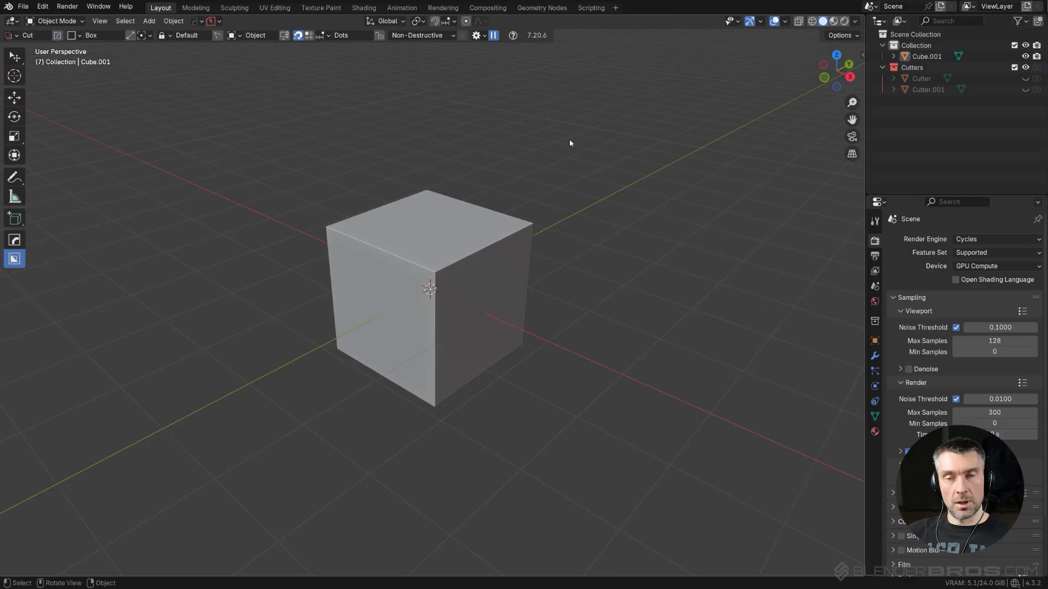
Select the cube and test the Spacebar operator search, dismissing it without running a command.
click(527, 240)
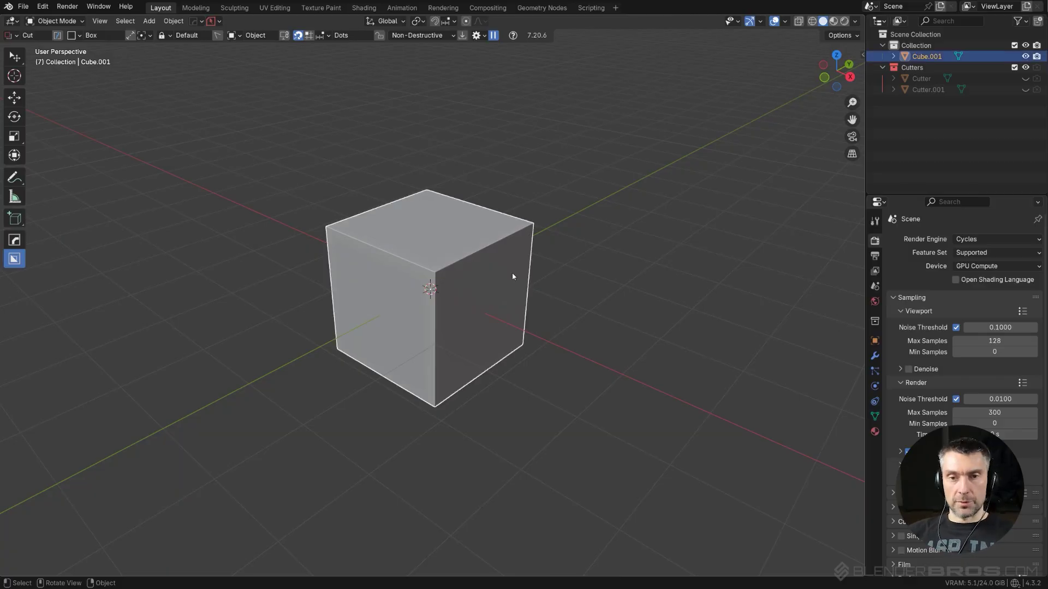
key(space)
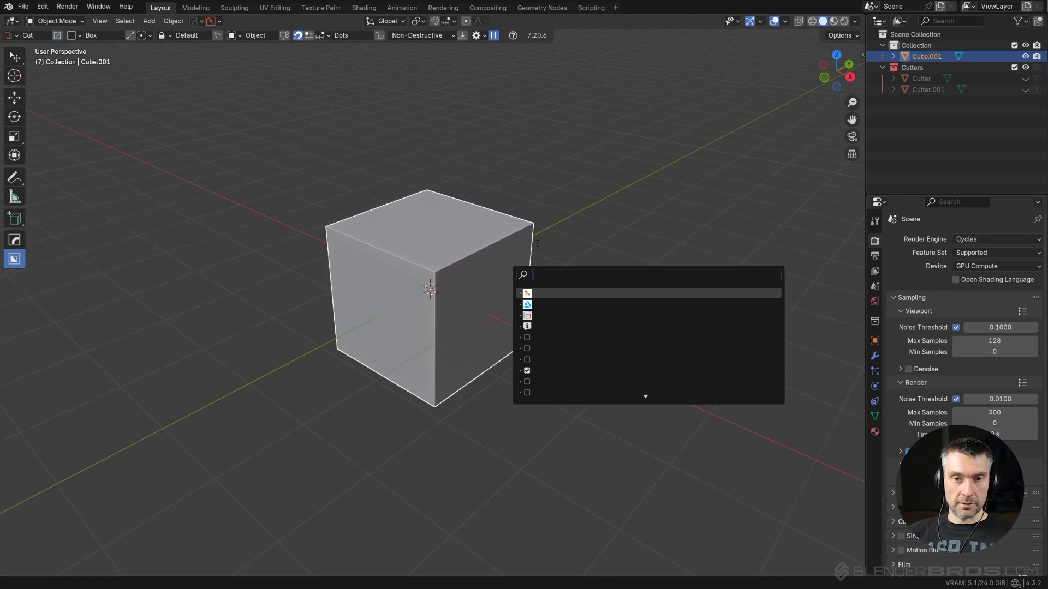
key(Escape)
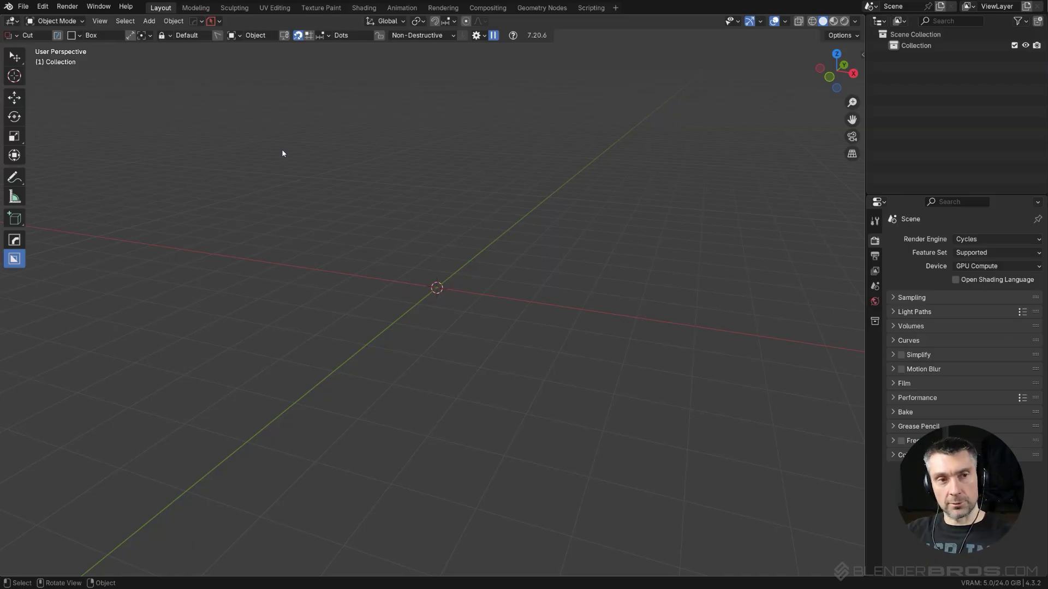
In the Open file dialog's options, disable Load UI, and close the dialog without opening a file.
click(25, 7)
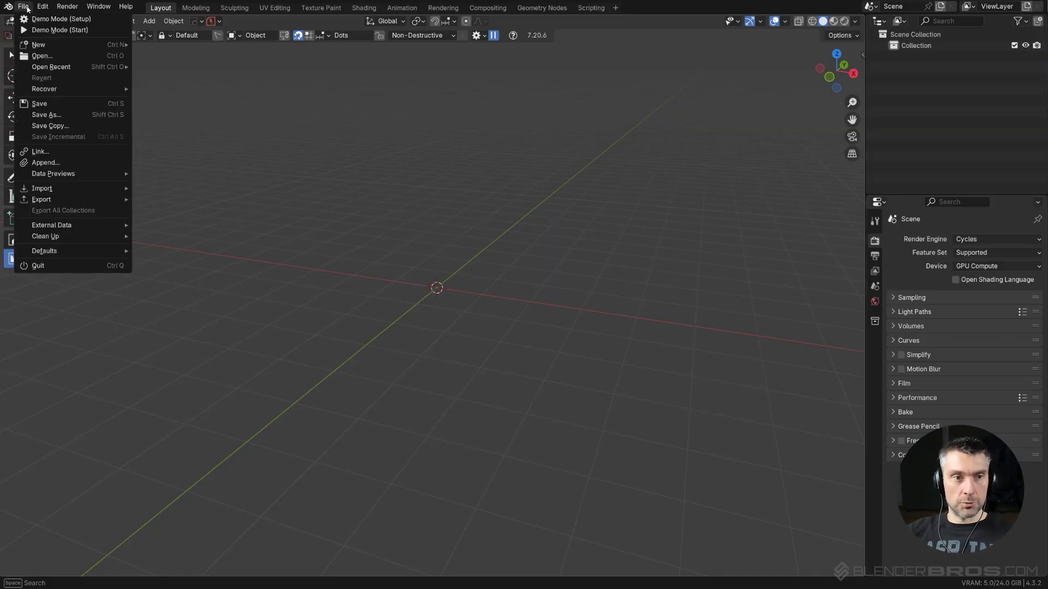
click(43, 55)
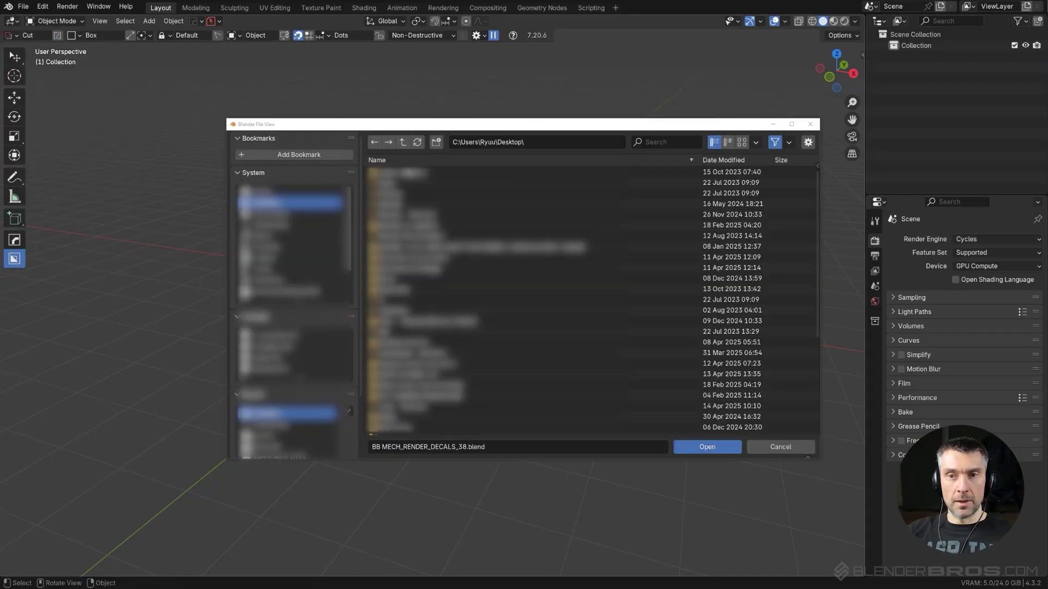
click(807, 141)
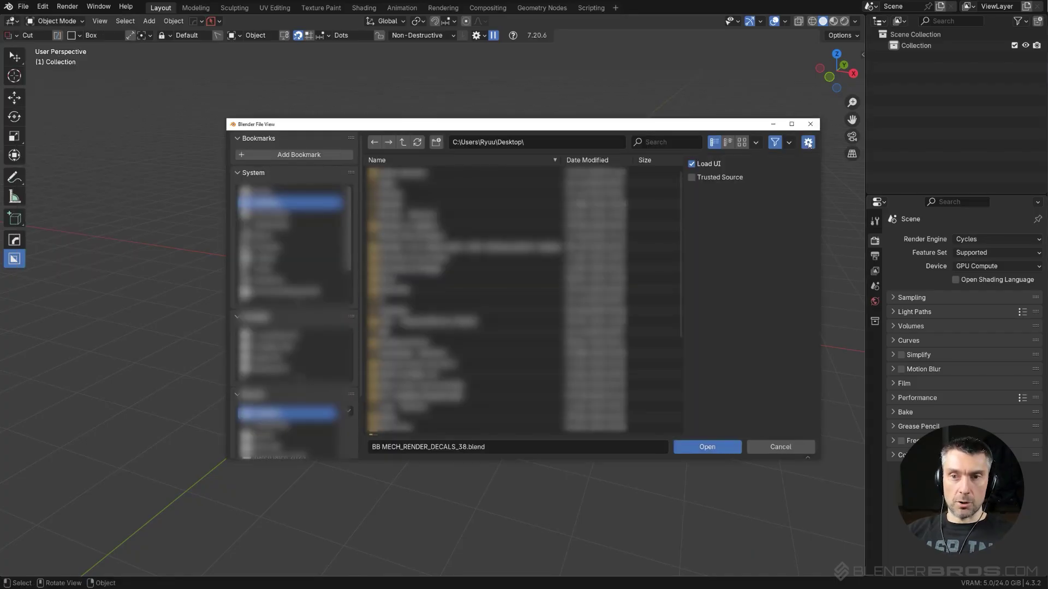
click(707, 166)
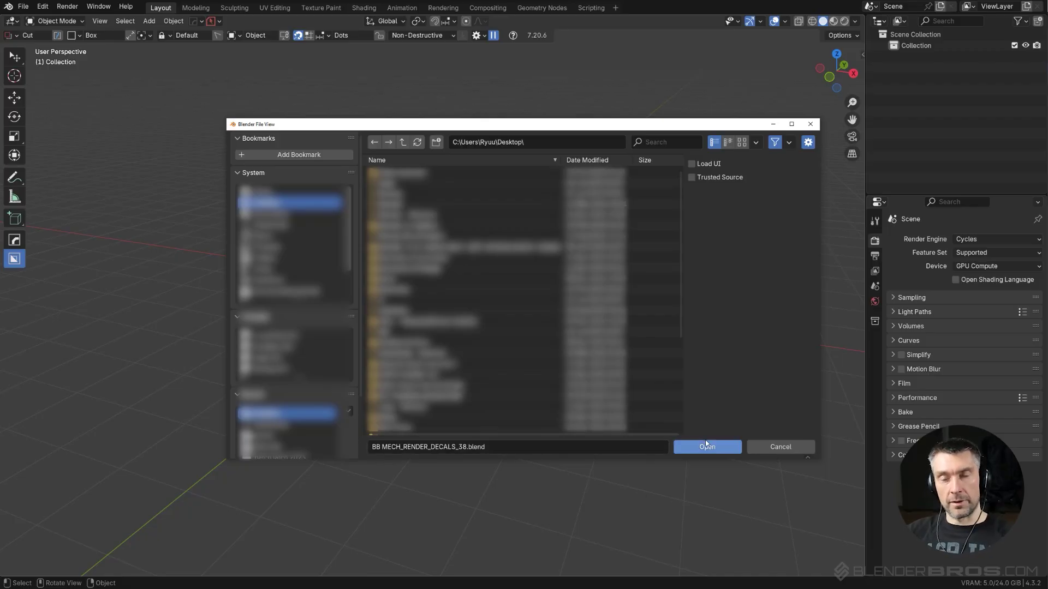
click(812, 124)
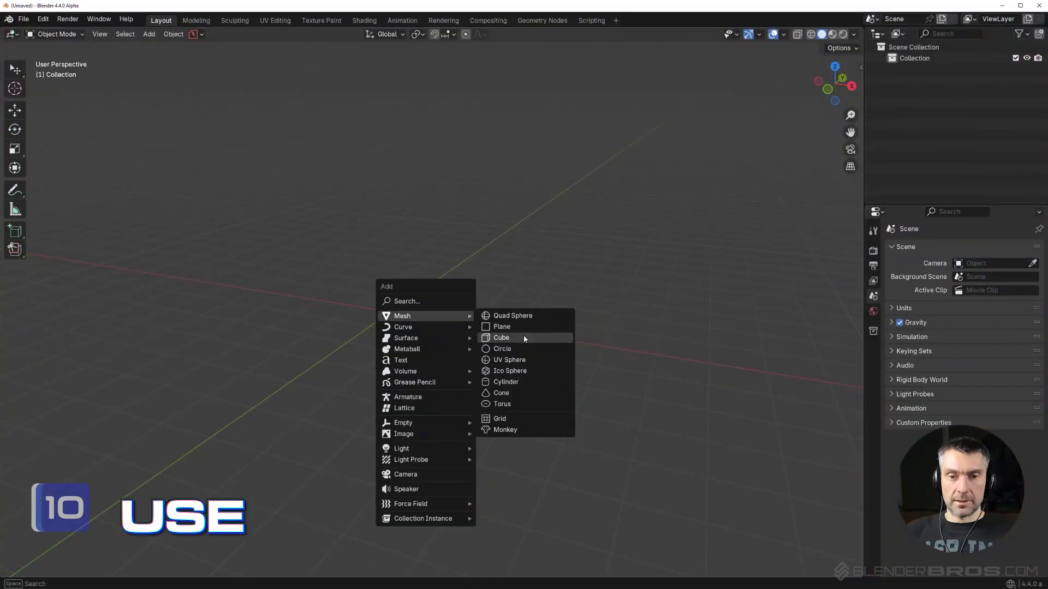
Add a mesh cube to the empty scene and view it from several sides.
click(522, 335)
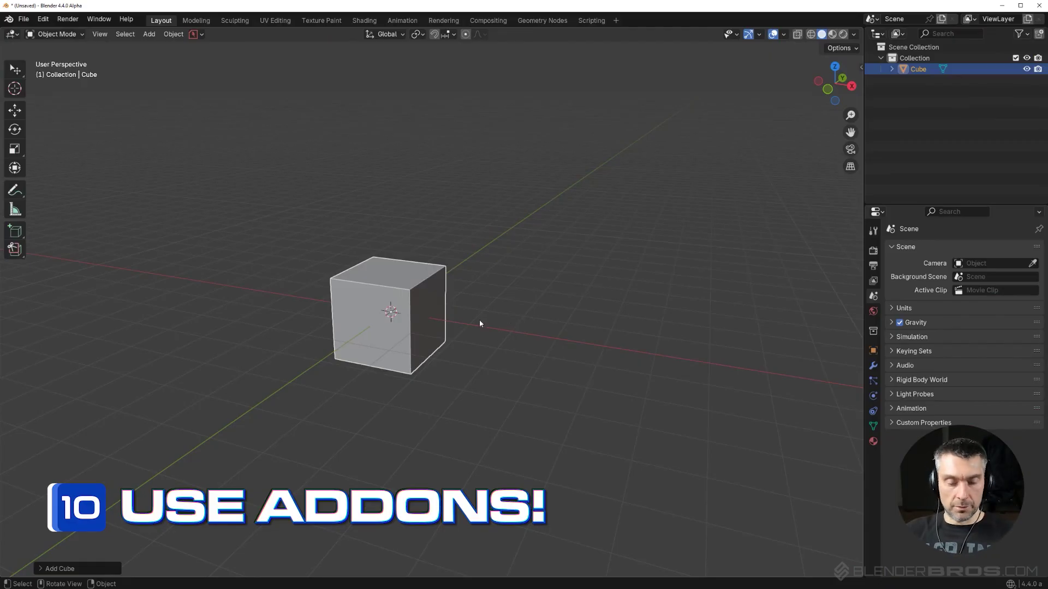
scroll(478, 317, up, 3)
middle_drag(475, 312, 440, 314)
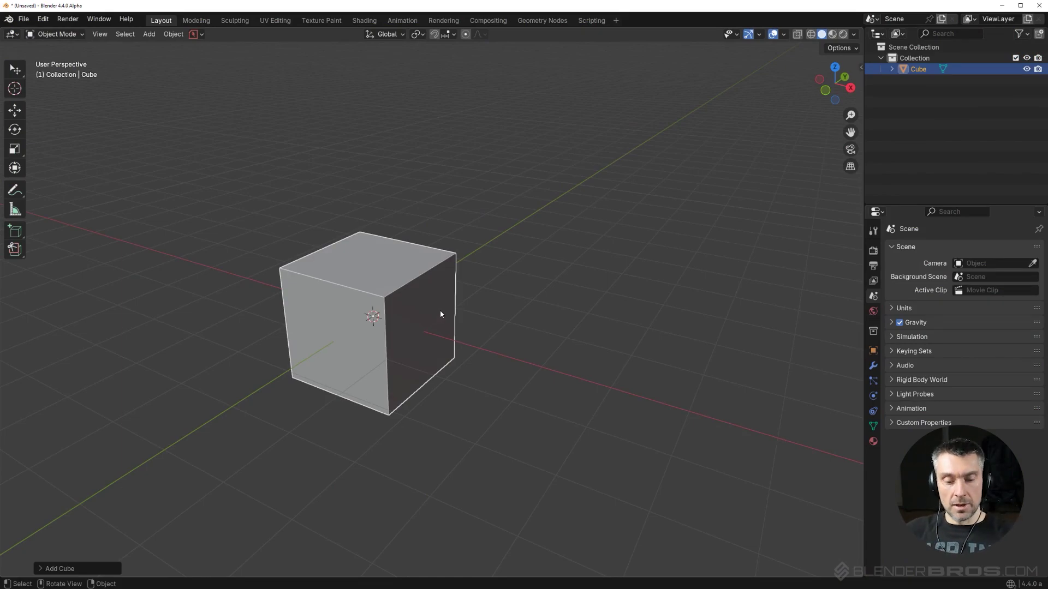
middle_drag(492, 381, 531, 352)
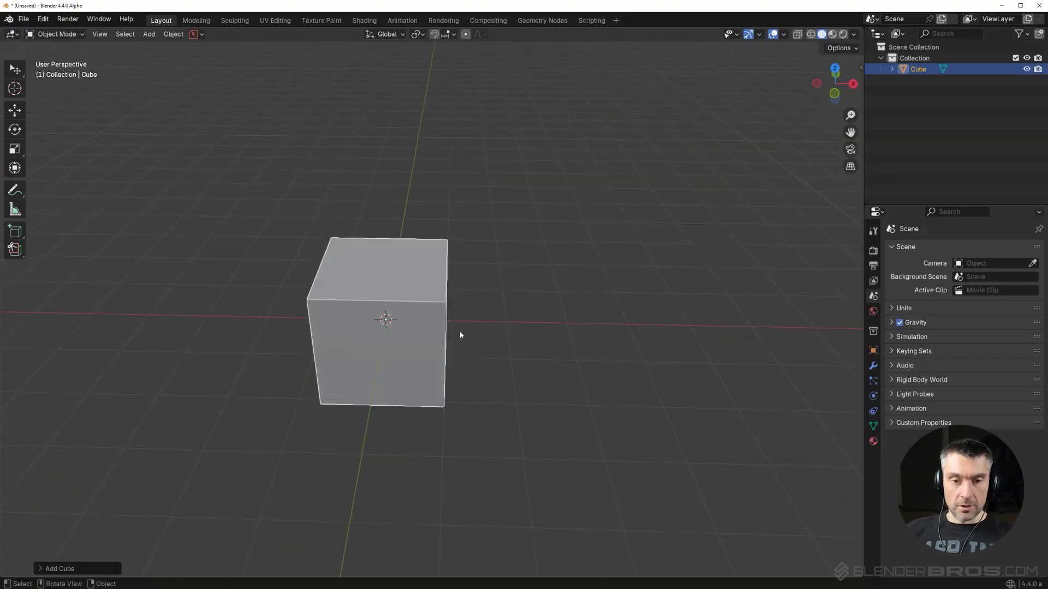
middle_drag(459, 334, 535, 334)
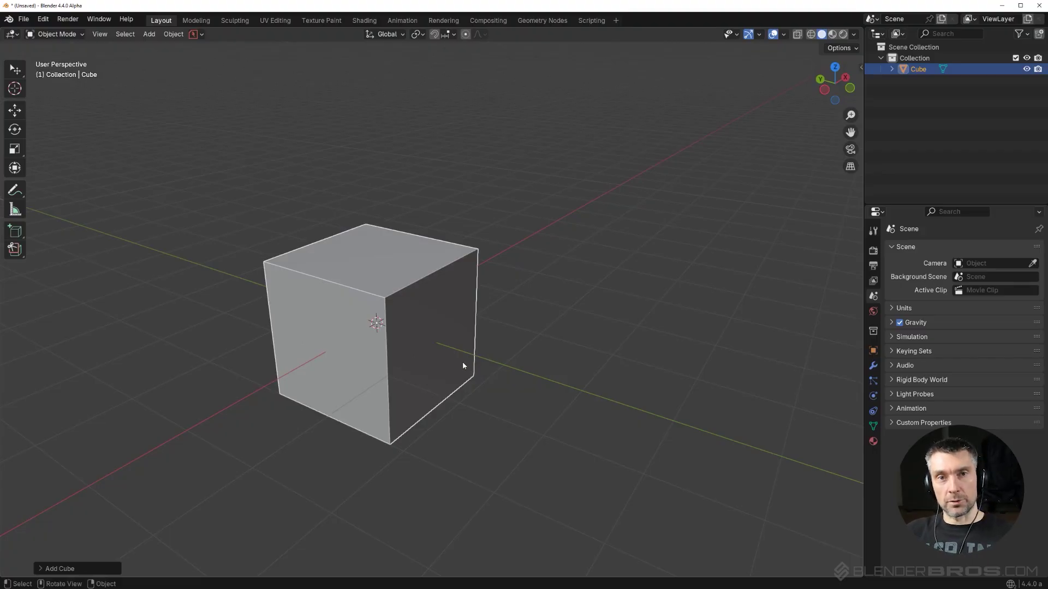
Duplicate the cube to about X 0.77, Y -0.28, Z 1.03 m and scale the copy to about 0.603.
key(shift+d)
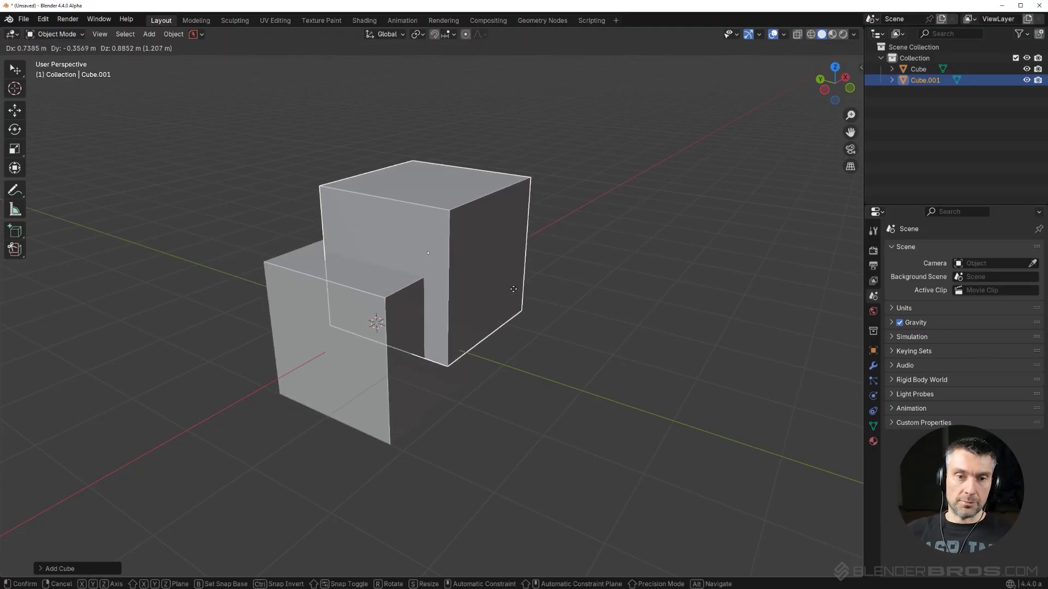
click(537, 293)
key(s)
click(554, 280)
middle_drag(555, 280, 475, 362)
scroll(476, 362, up, 2)
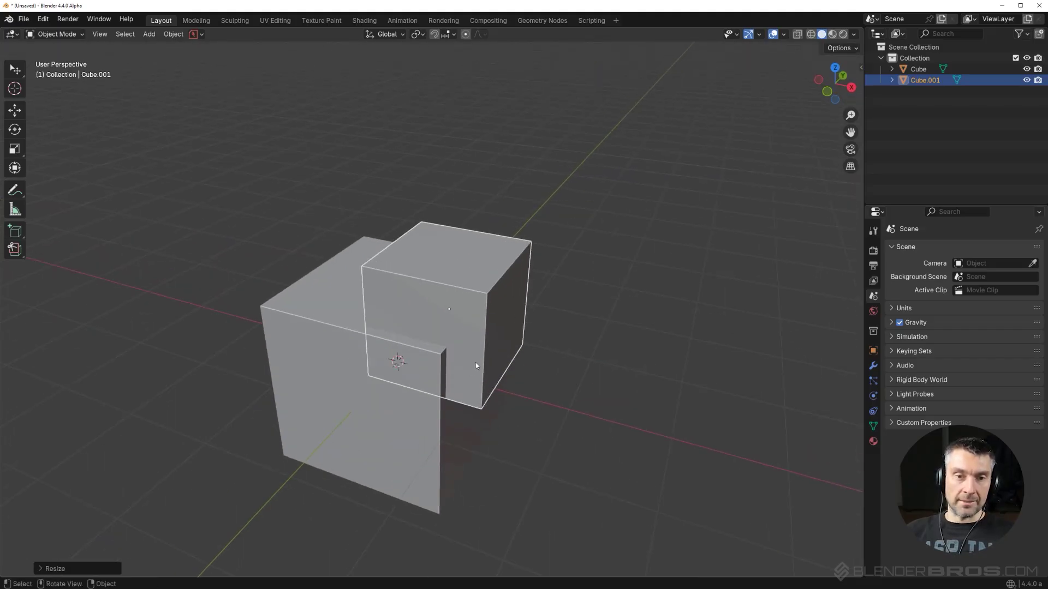
Add a Boolean modifier to the original cube, set to Difference with the smaller cube Cube.001 as its object.
click(325, 326)
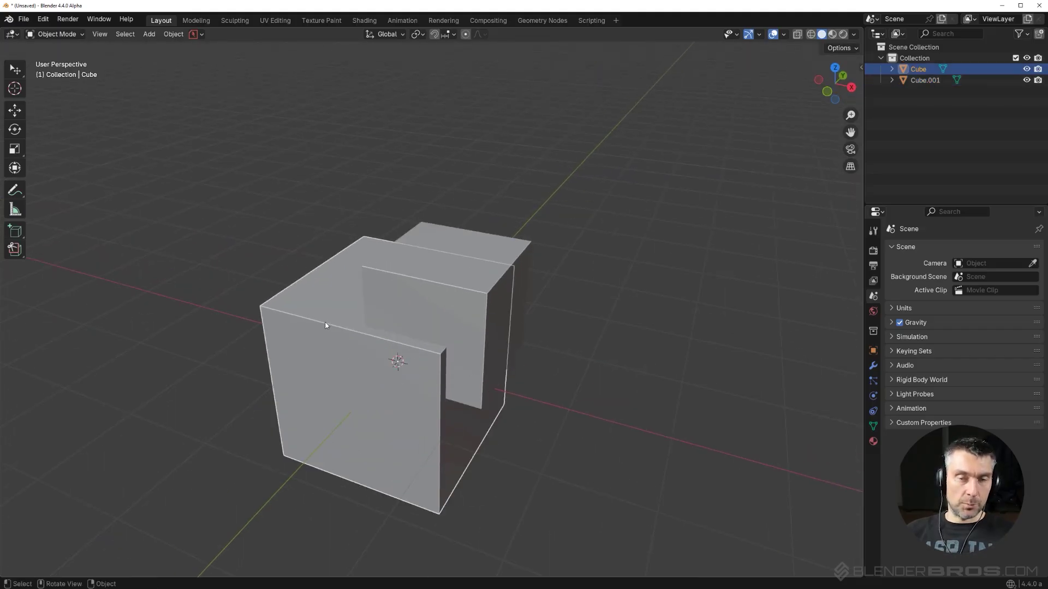
click(872, 365)
click(961, 250)
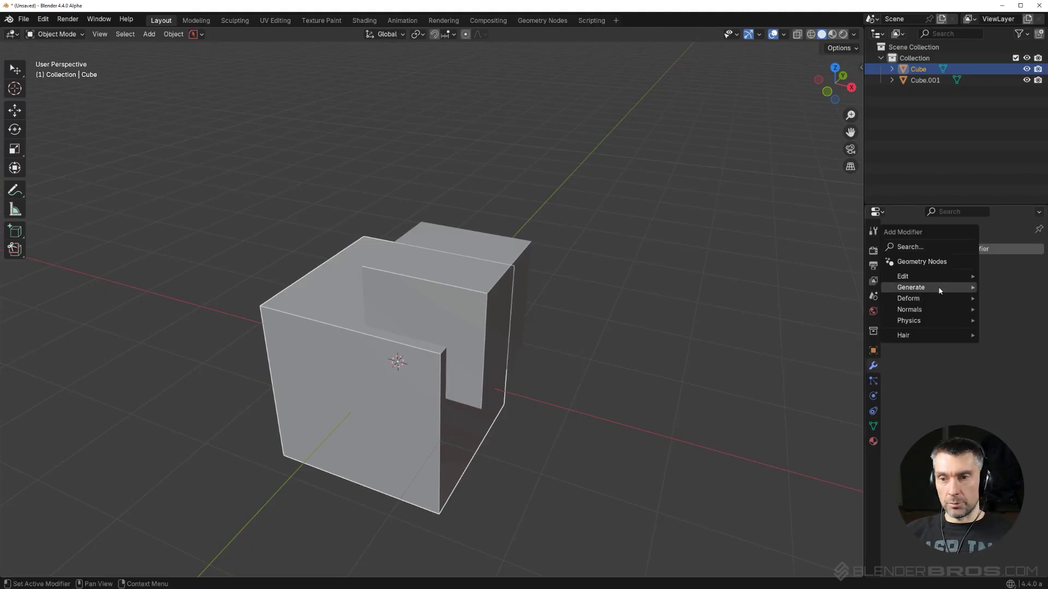
mouse_move(922, 288)
click(829, 310)
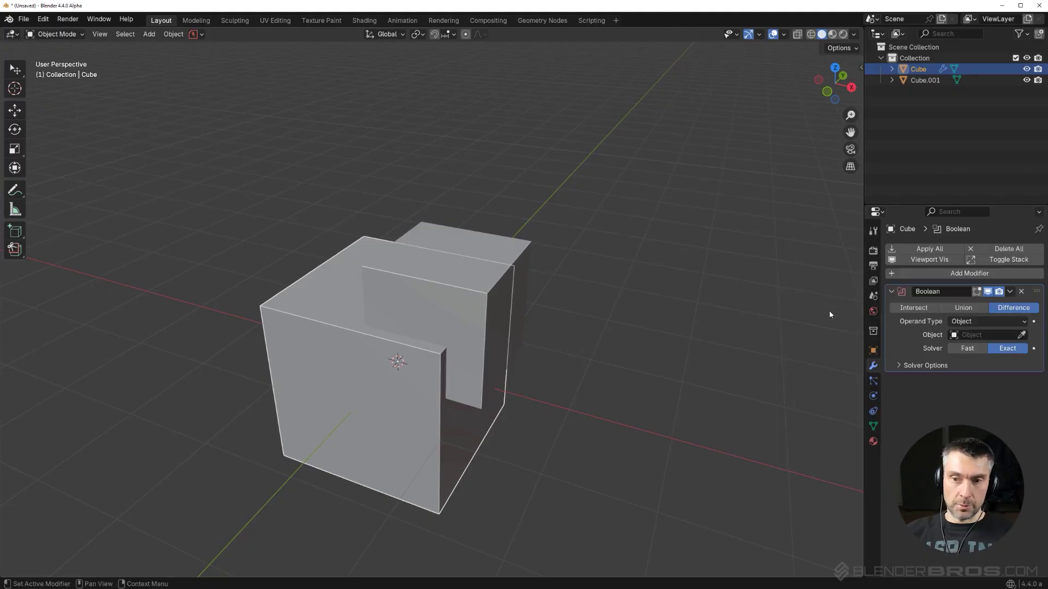
click(1021, 335)
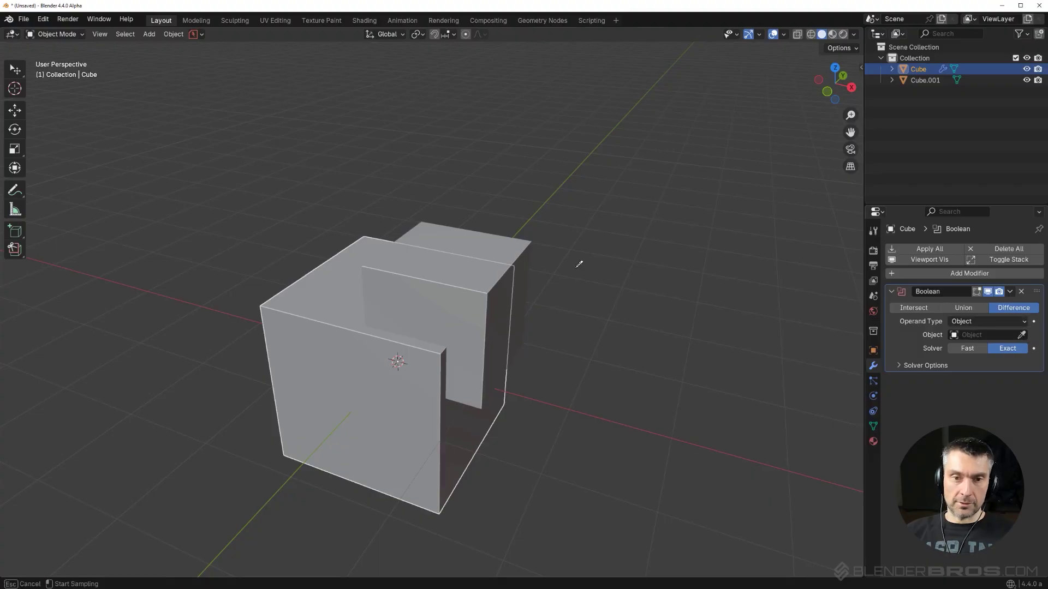
click(510, 247)
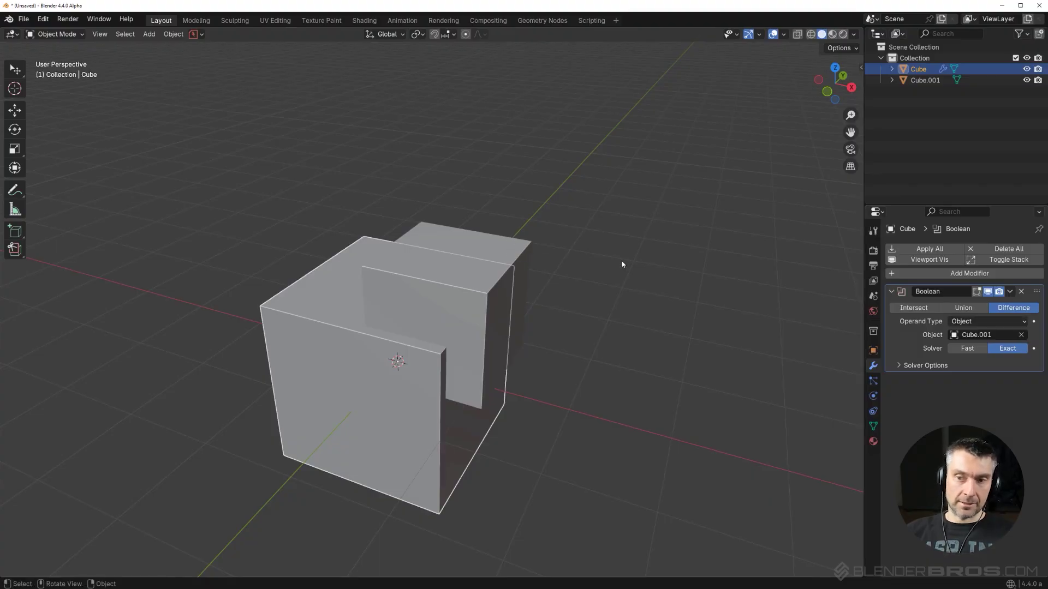
Inspect the Boolean cut from several angles in X-ray view, and return to the solid view.
middle_drag(621, 260, 512, 358)
key(alt+z)
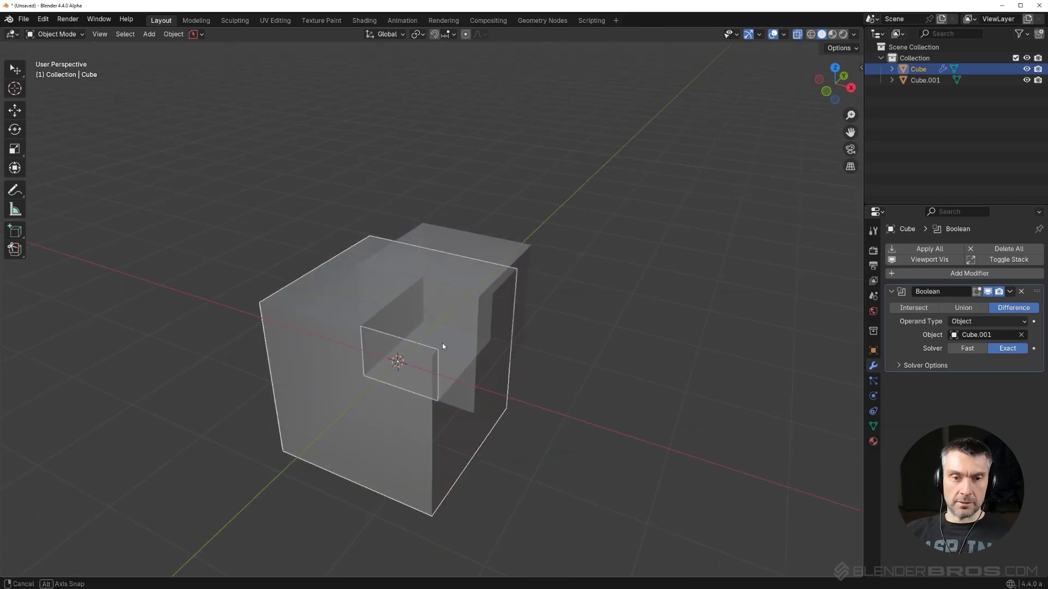
middle_drag(442, 342, 440, 346)
key(alt+z)
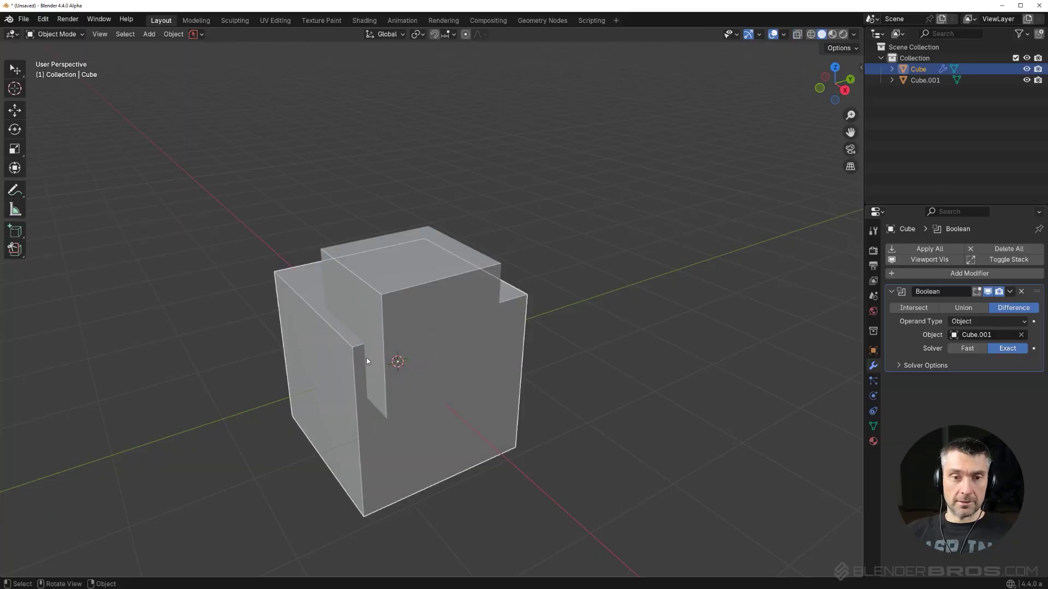
middle_drag(366, 358, 546, 337)
Select the smaller cutter cube and set its viewport Display As option to Wire.
click(507, 238)
middle_drag(508, 238, 547, 316)
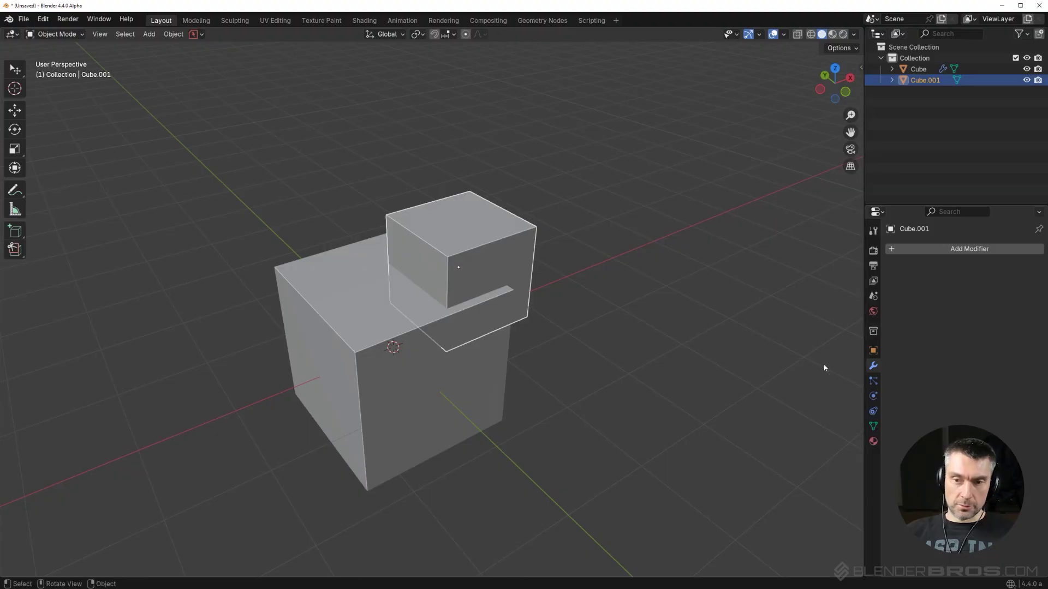
middle_drag(578, 325, 623, 333)
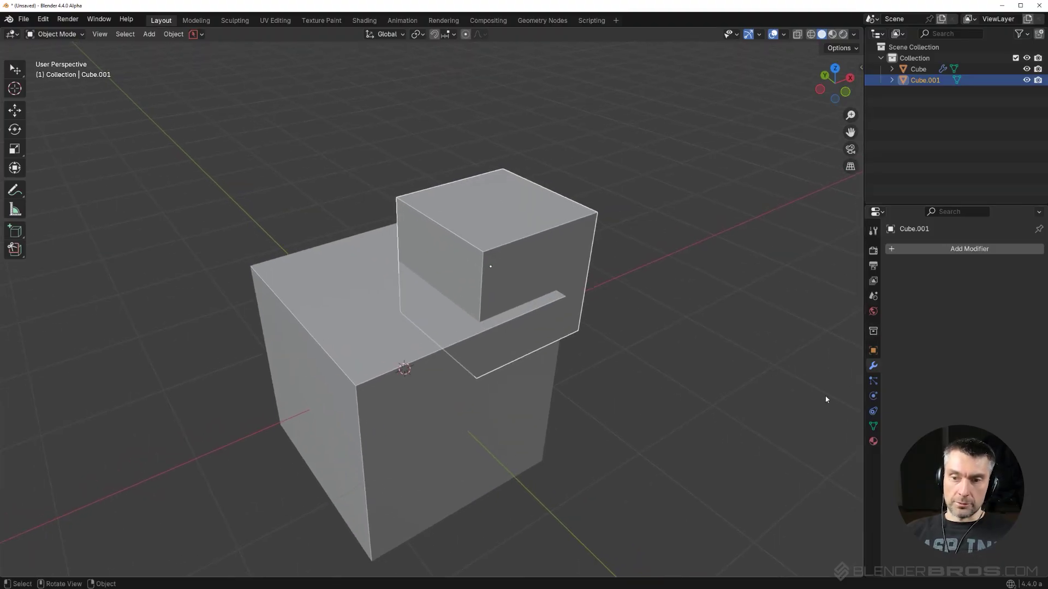
click(873, 350)
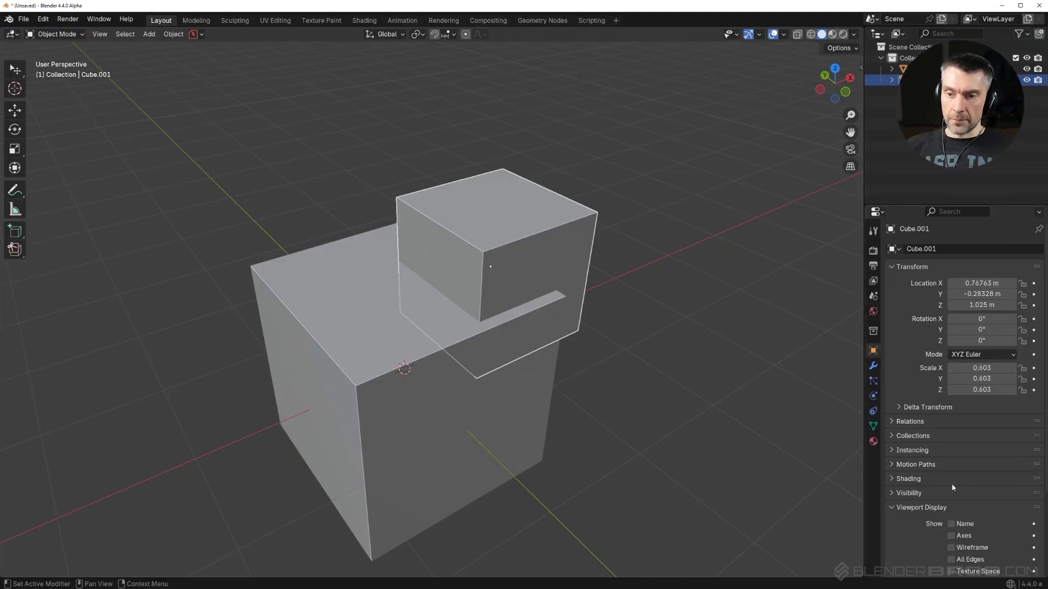
scroll(952, 486, down, 5)
scroll(990, 511, down, 1)
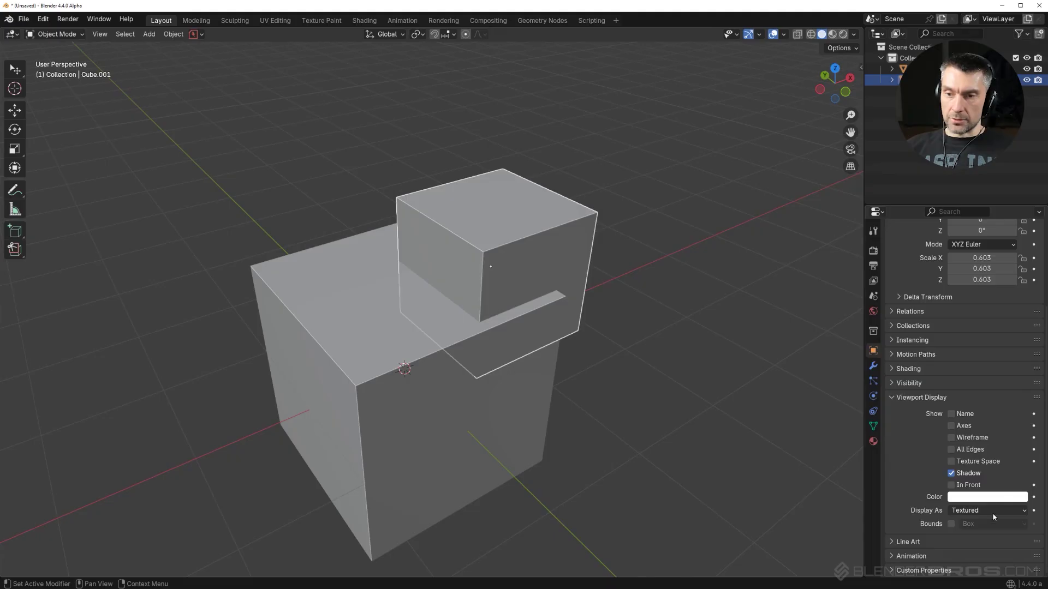
click(994, 516)
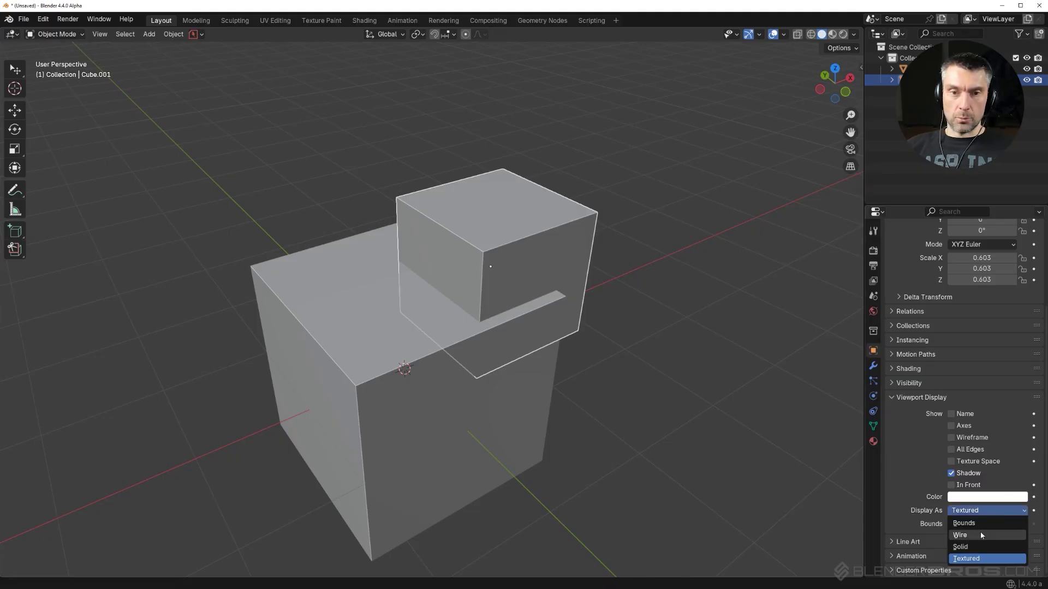
click(980, 534)
Duplicate the cut cube and place the copy beside it along the global Y axis.
mouse_move(669, 342)
middle_down()
mouse_move(523, 333)
mouse_move(488, 288)
mouse_move(491, 268)
mouse_move(361, 343)
middle_up()
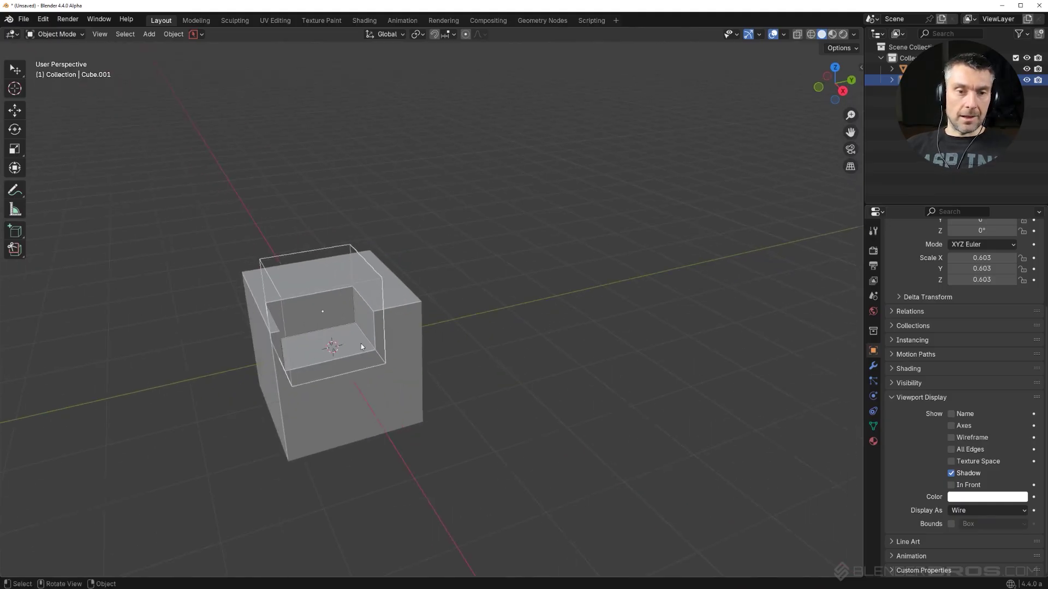
click(406, 335)
key(shift+d)
key(y)
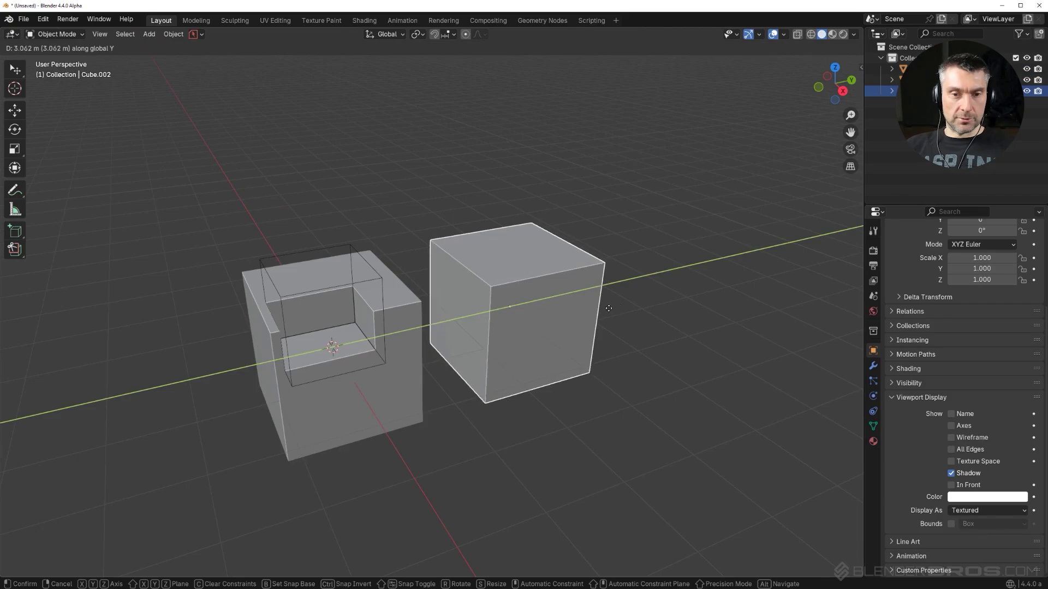
click(618, 312)
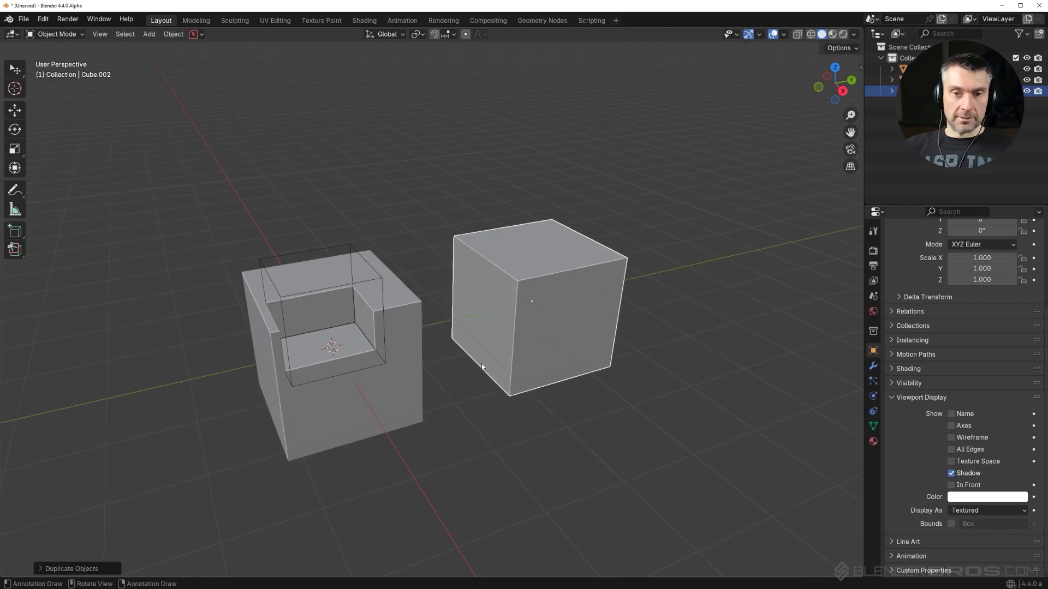
middle_drag(591, 322, 551, 262)
Open Get Extensions in the Preferences and search the extensions for "bool".
click(43, 18)
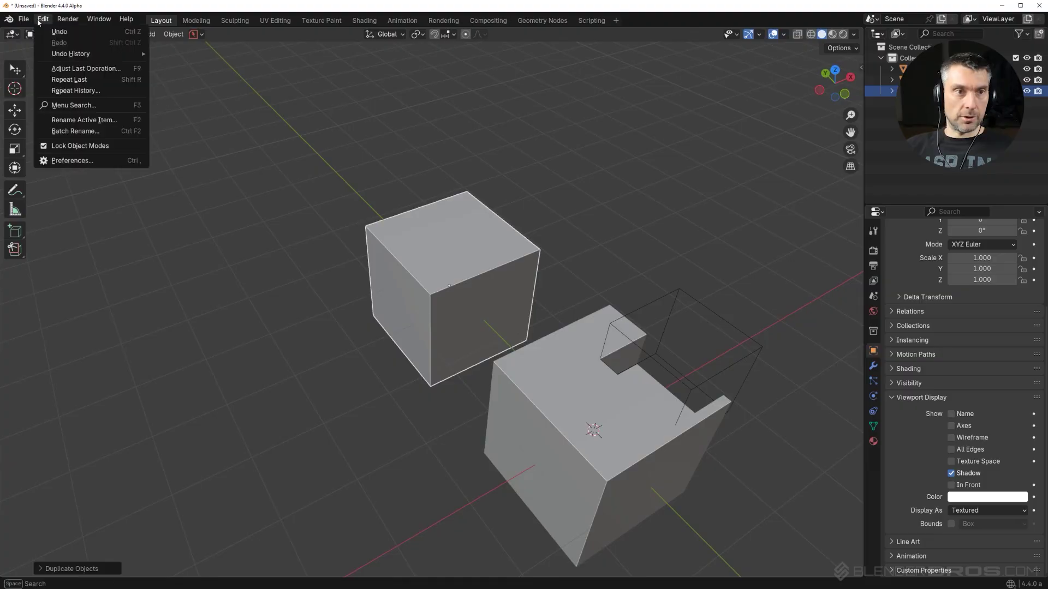
click(82, 161)
click(206, 145)
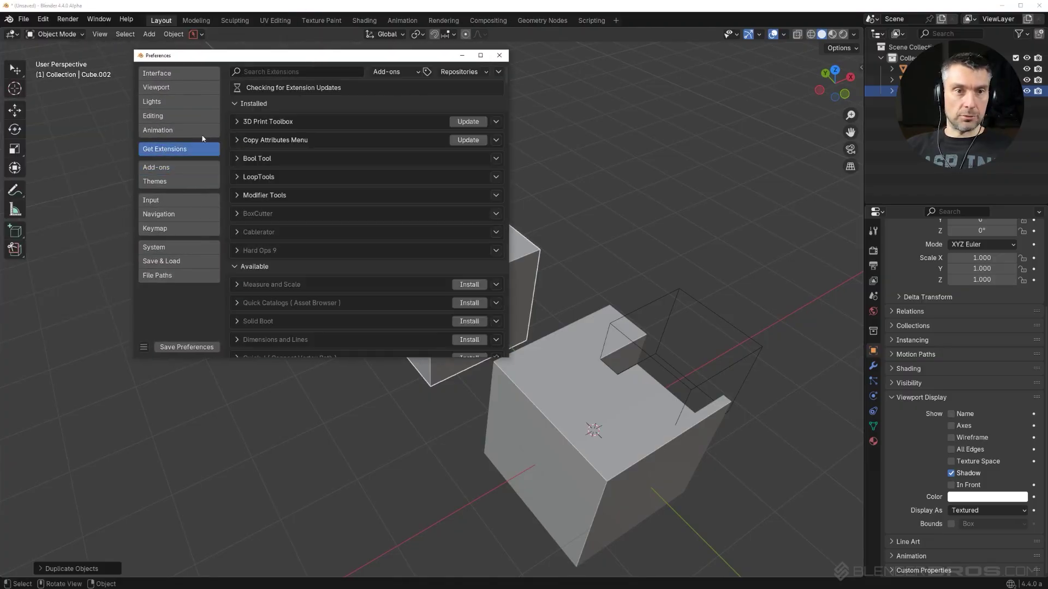
click(295, 71)
text(bool)
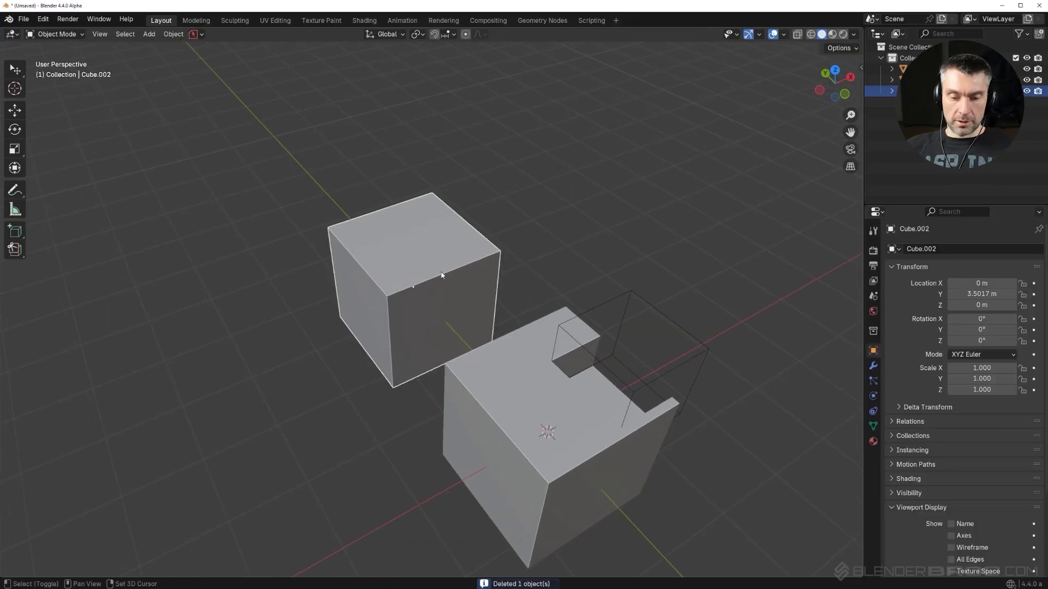
Duplicate the second cube, place the copy overlapping its upper corner, and scale it down uniformly to about 0.551.
key(shift+d)
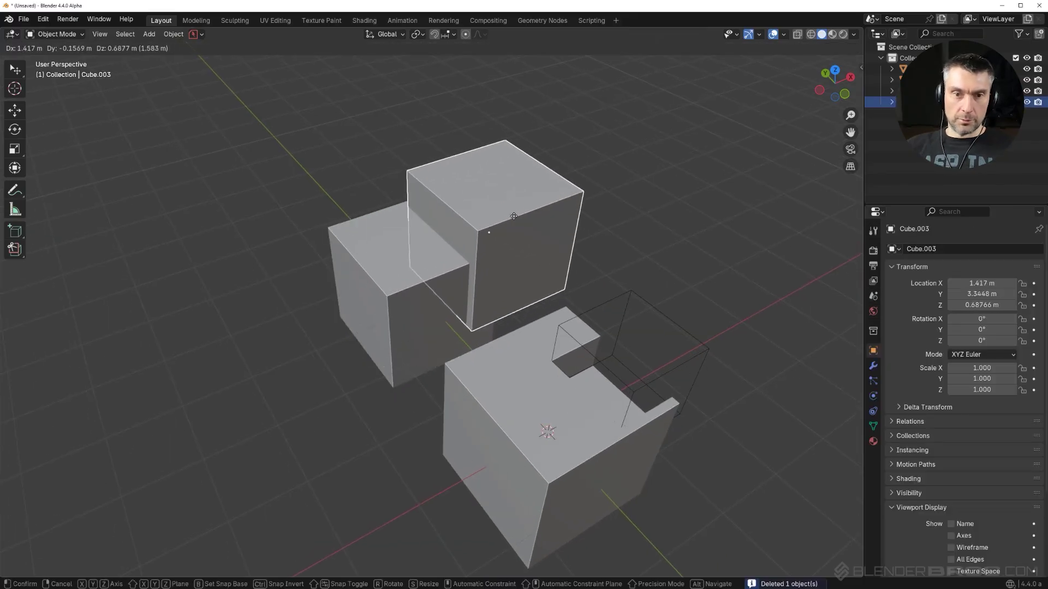
click(524, 243)
key(s)
click(574, 247)
Cut the scaled-down cube out of the second cube with a Bool Tool brush Difference.
shift+click(414, 271)
middle_drag(414, 271, 502, 260)
key(ctrl+KP_Subtract)
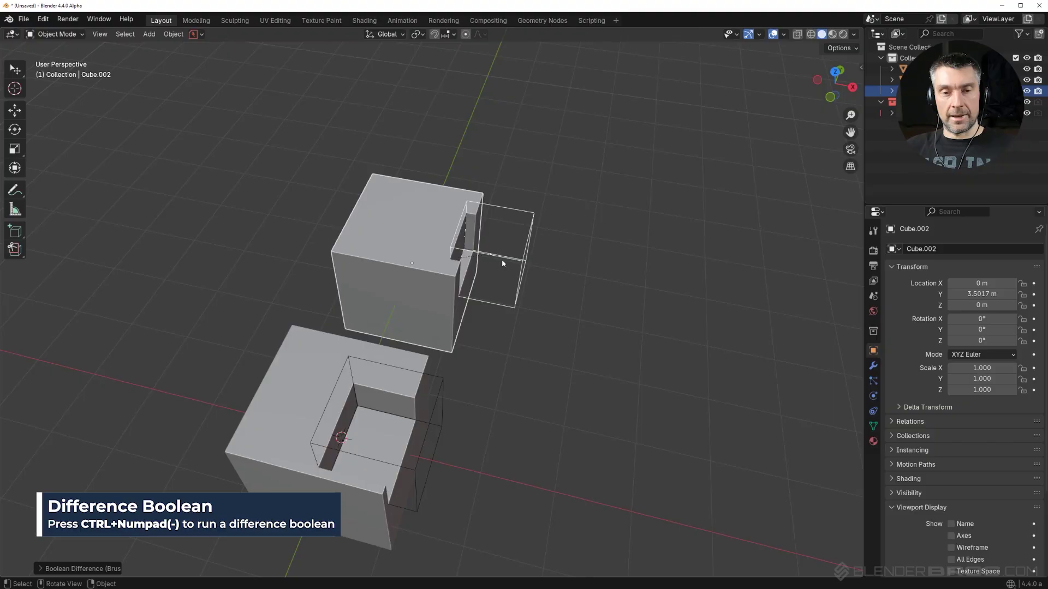
middle_drag(479, 315, 502, 306)
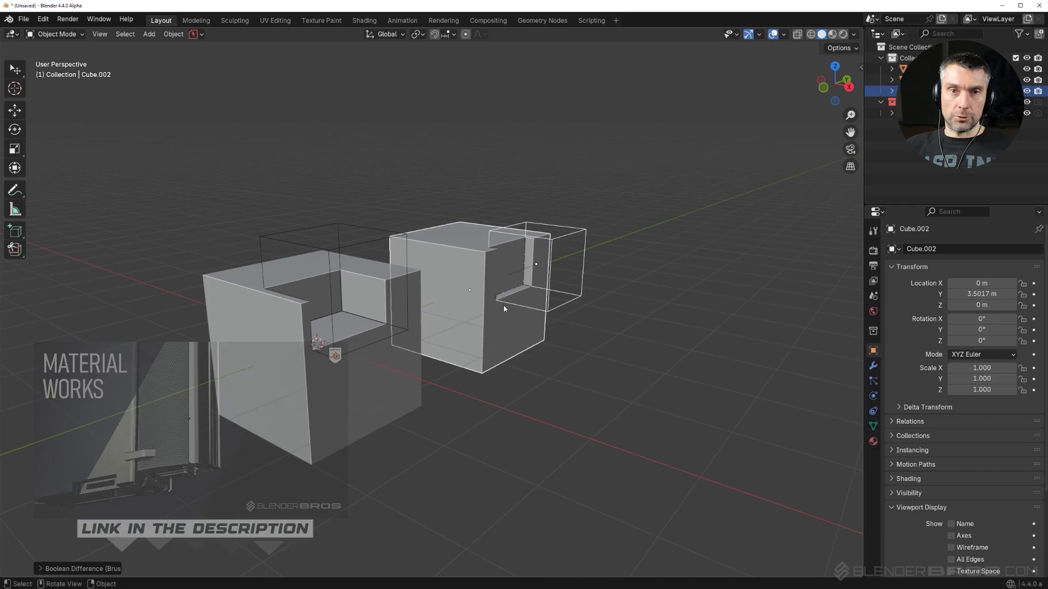
Move the wire cutter further into the second cube, to about X 0.963 m and Y 3.386 m at the same height.
middle_drag(503, 304, 552, 296)
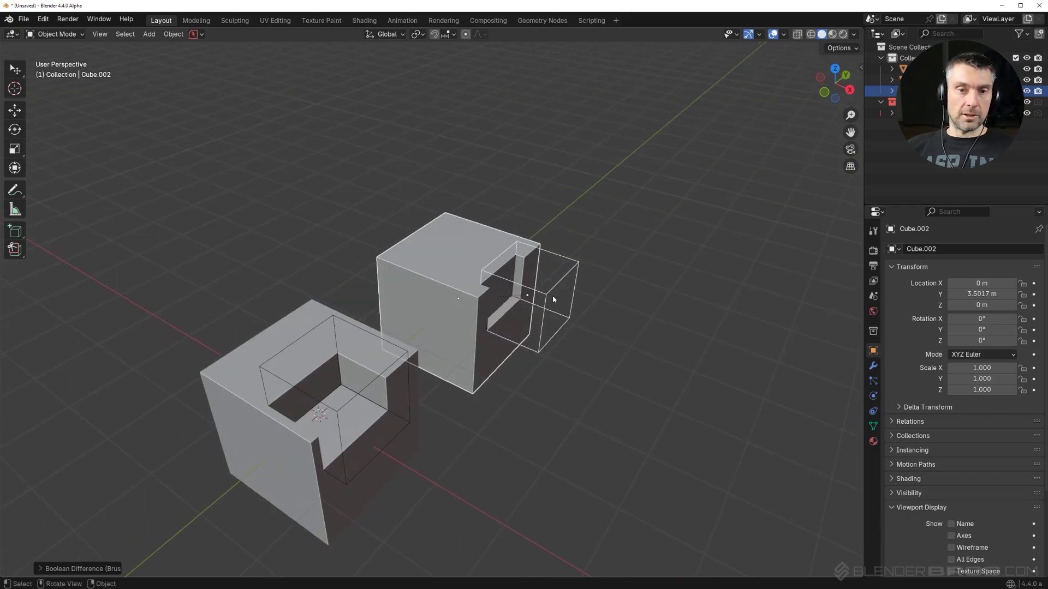
key(alt+d)
key(s)
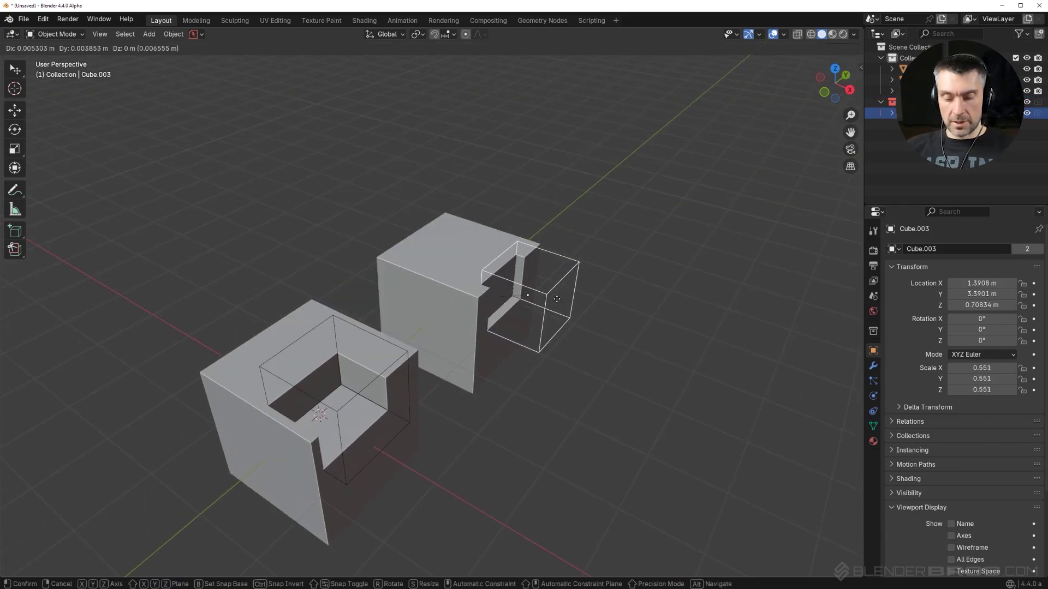
click(539, 287)
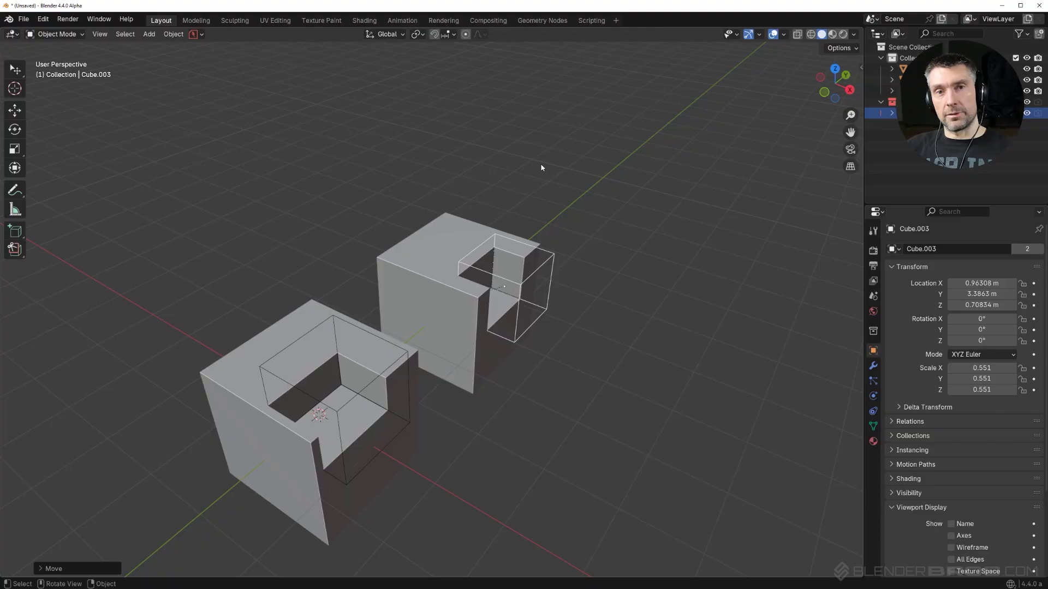
Select the second cut cube and examine its Boolean cut beside the manually cut cube.
scroll(430, 358, up, 6)
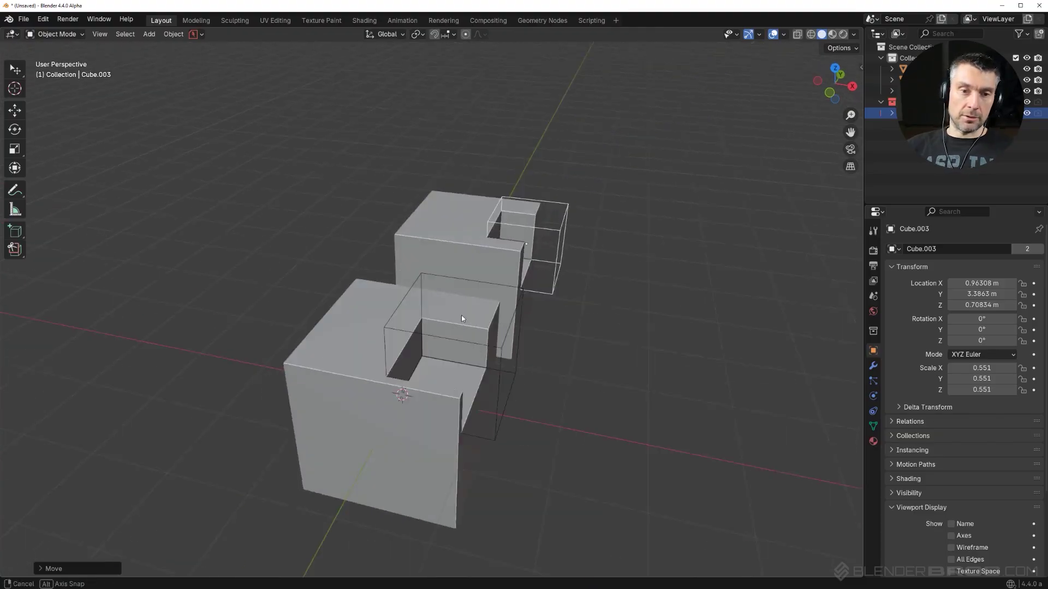
scroll(234, 134, down, 4)
click(455, 285)
key(KP_Decimal)
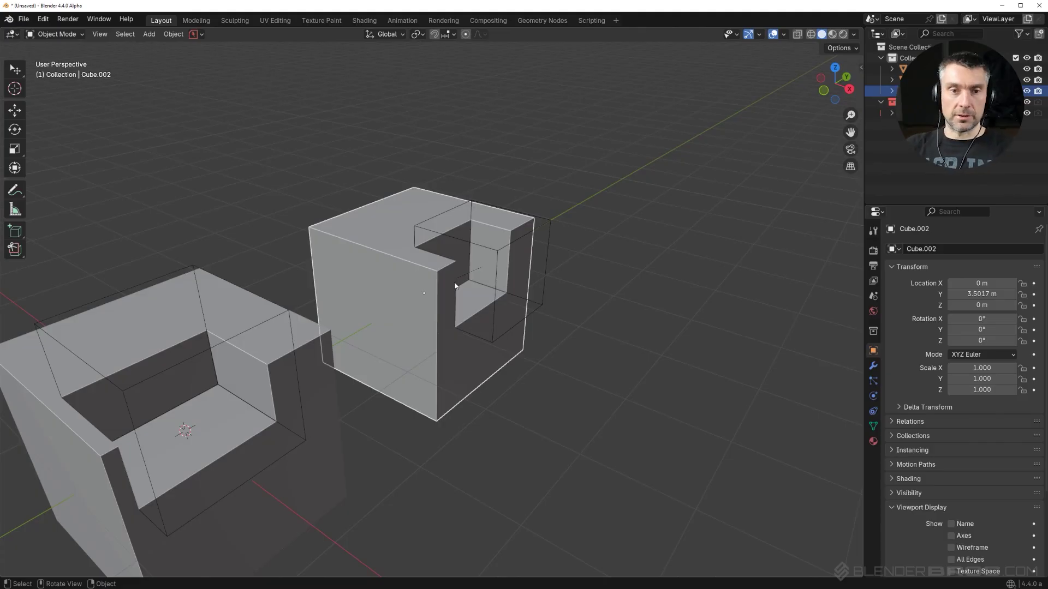
middle_drag(408, 252, 467, 175)
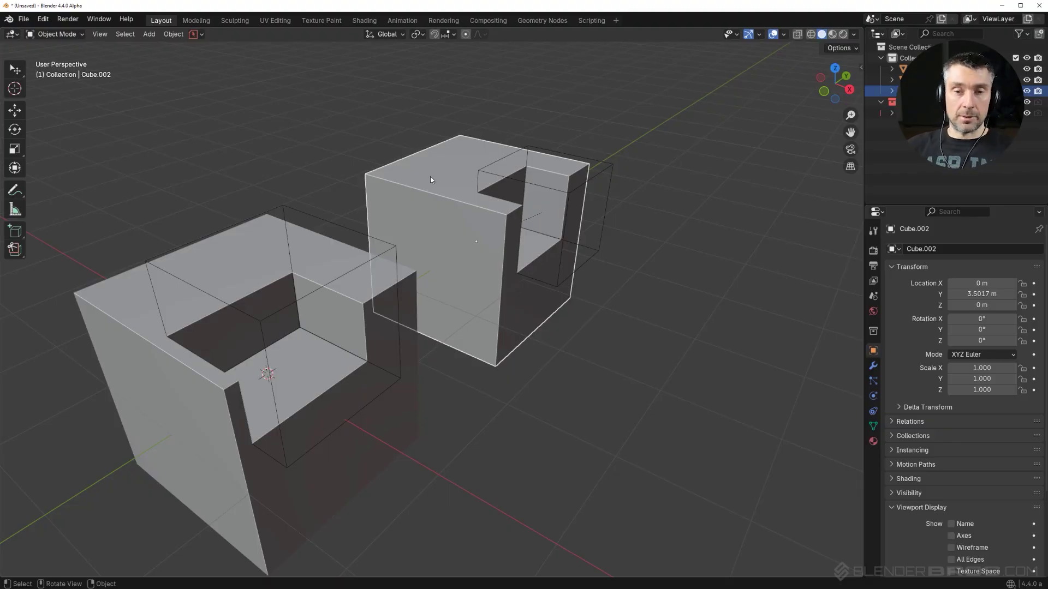
scroll(466, 185, down, 6)
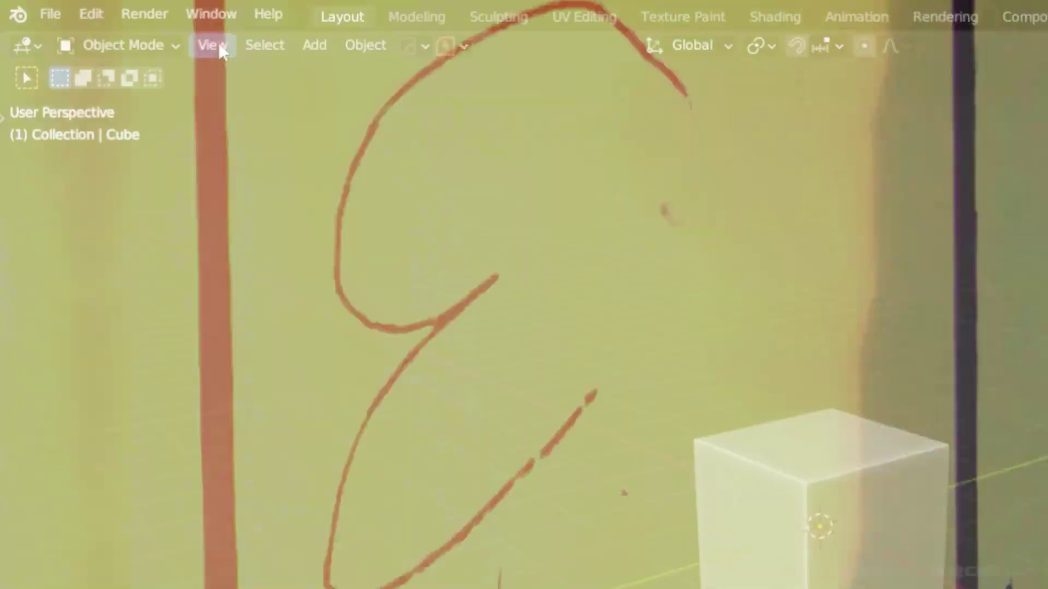
Review the transform orientation choices and open the Cavity type options in the viewport shading settings.
click(263, 45)
click(692, 45)
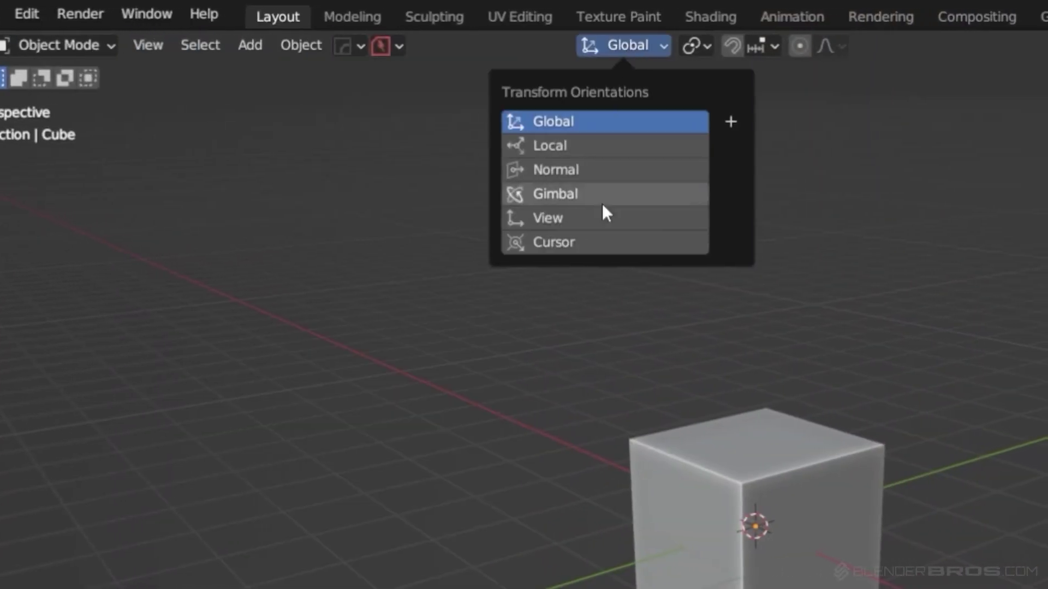
click(693, 46)
click(764, 46)
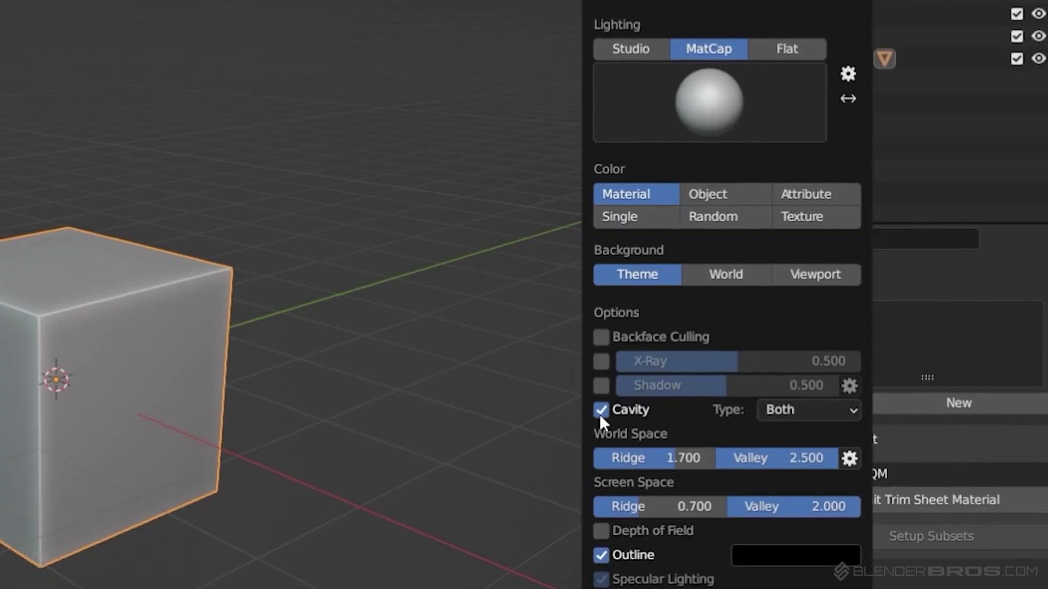
click(802, 411)
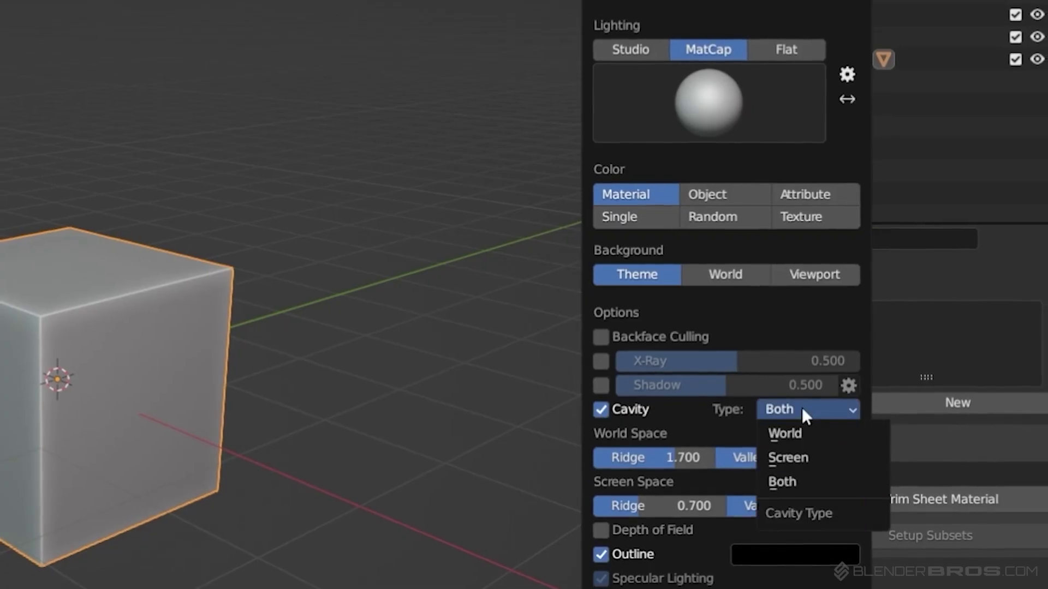